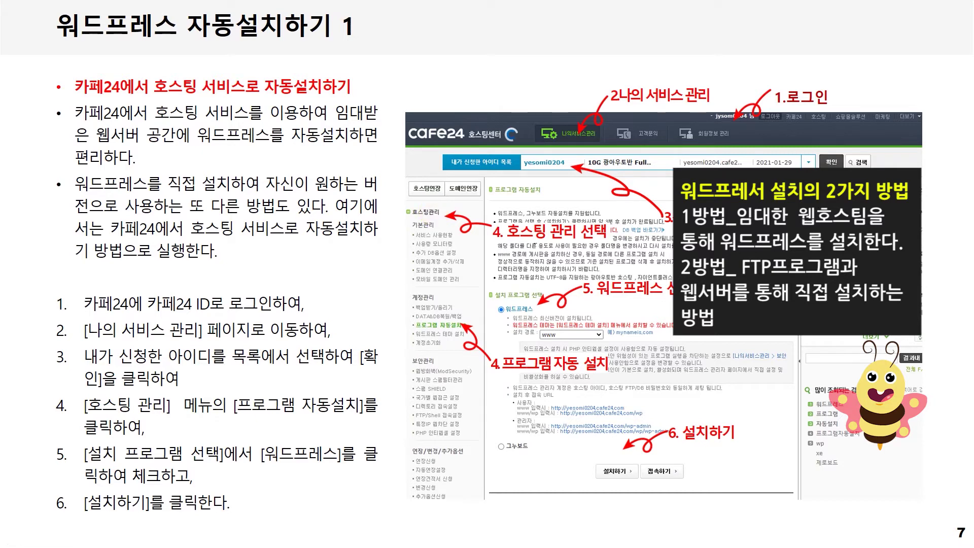
key(Right)
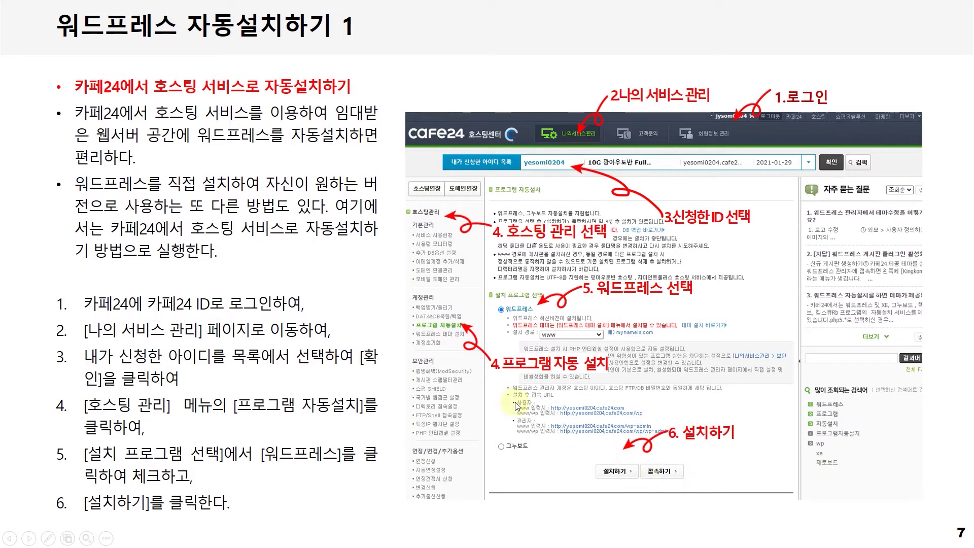
key(Right)
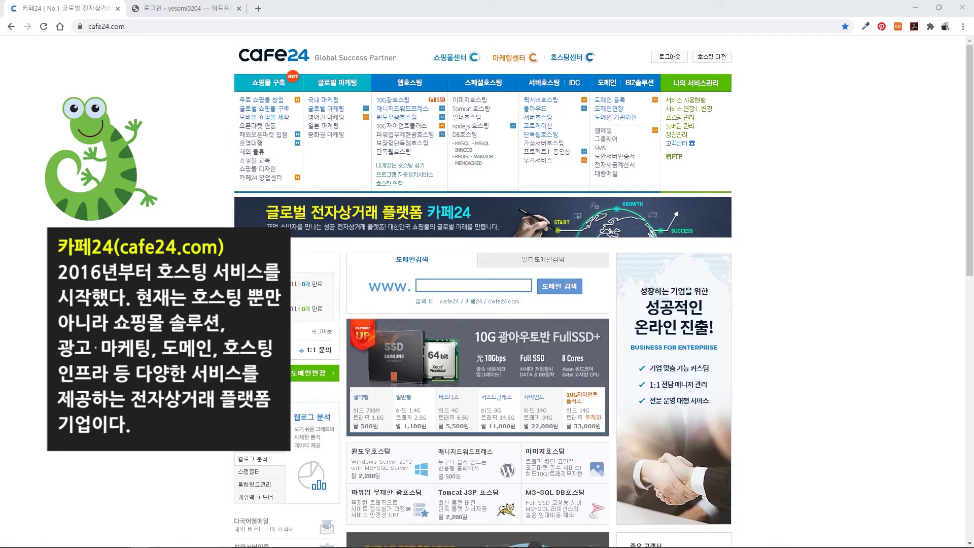
Step: Open the hosting service management page (나의 서비스관리) and load the account that has the 10G 광아우토반 FullSSD plan
click(687, 87)
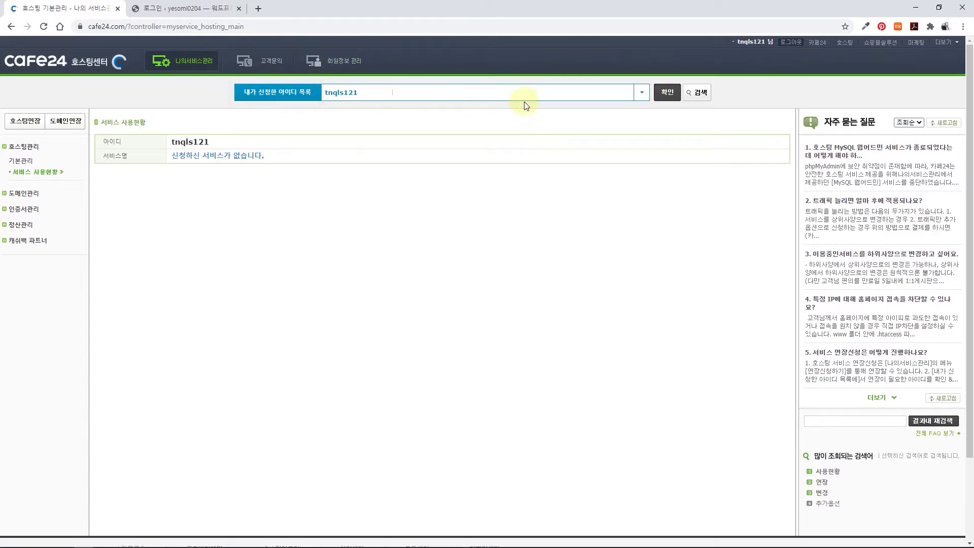
click(643, 98)
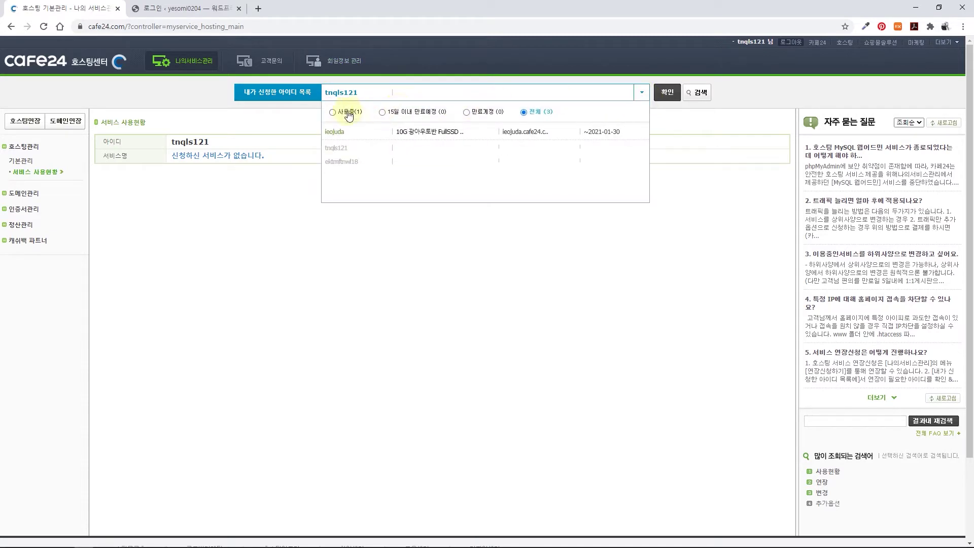
click(344, 137)
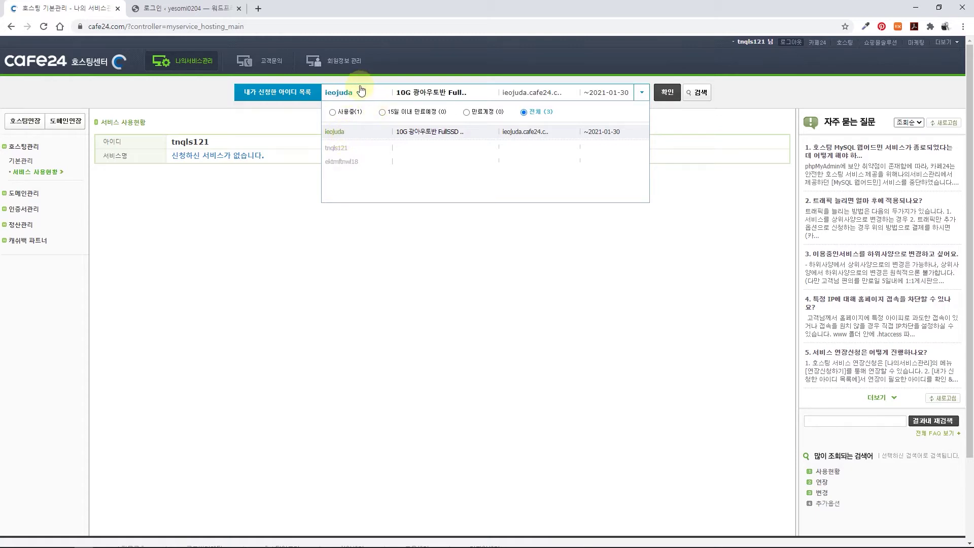
click(660, 96)
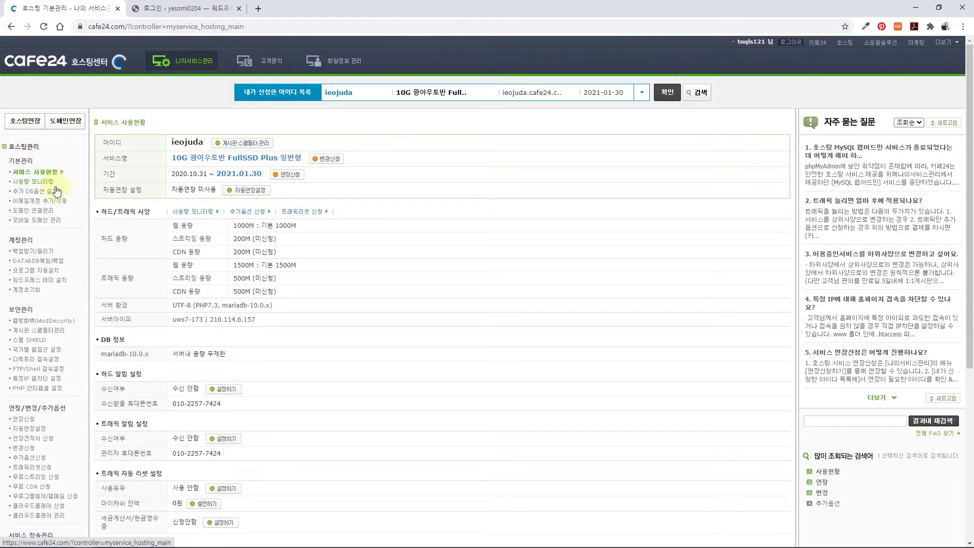
Step: Auto-install WordPress (워드프레스) to the www path from 프로그램 자동설치, entering the MySQL DB password to confirm
click(47, 272)
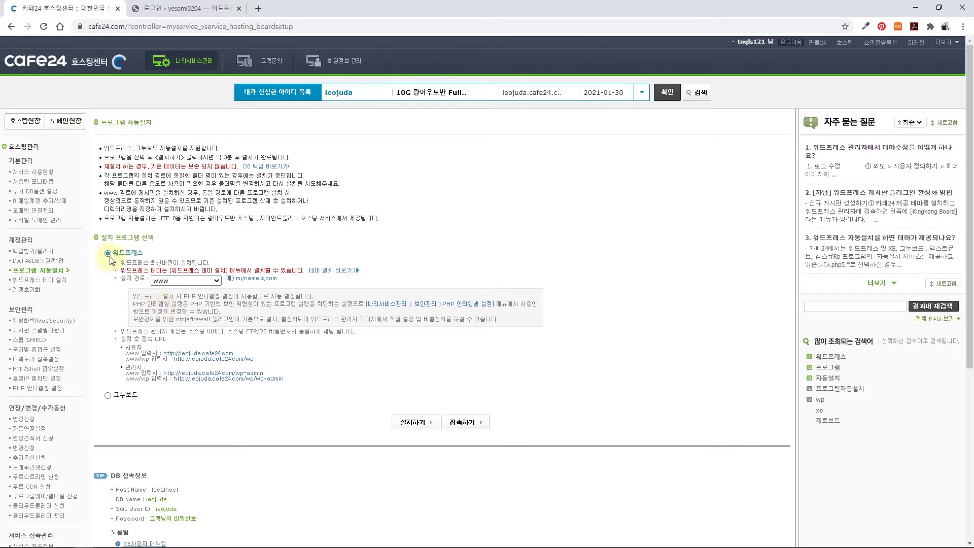
scroll(533, 342, down, 3)
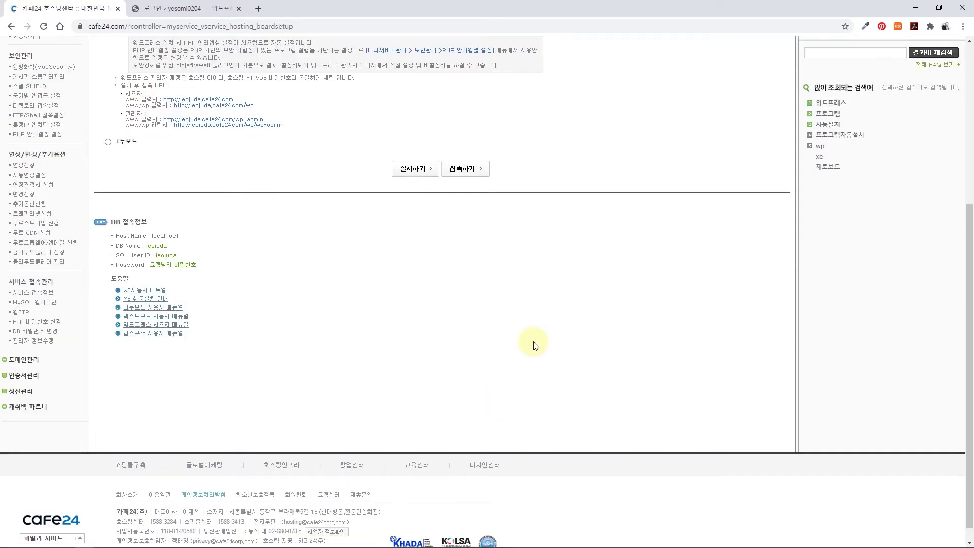
scroll(532, 342, up, 3)
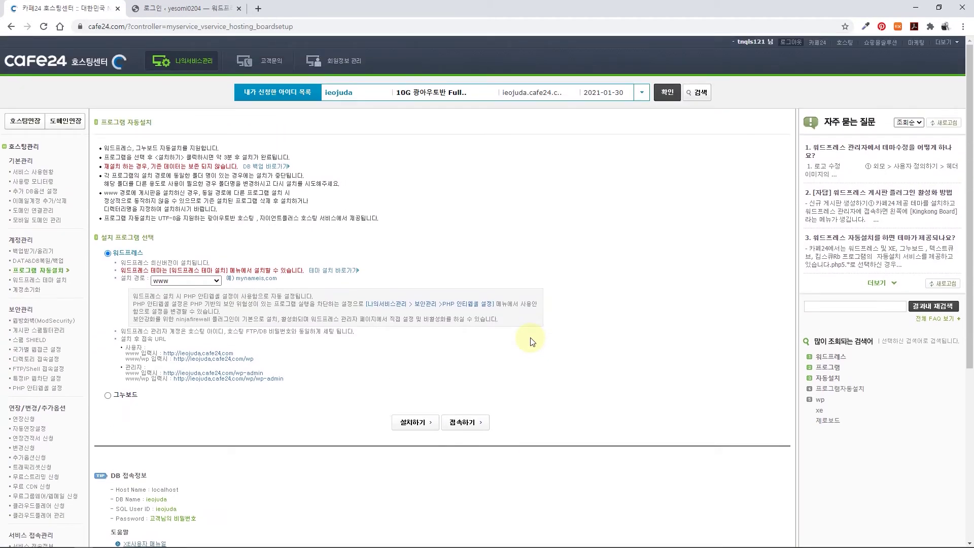
click(413, 422)
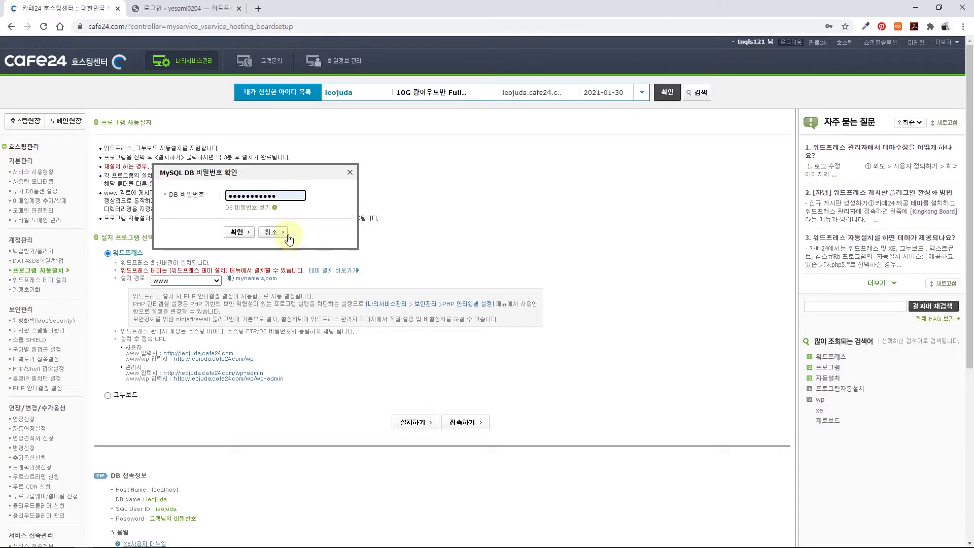
drag(288, 175, 435, 189)
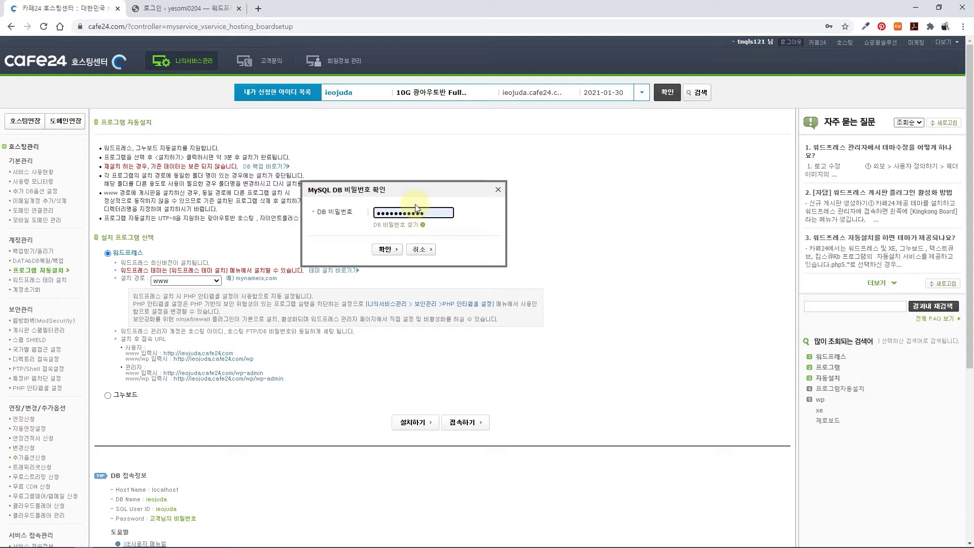
key(Return)
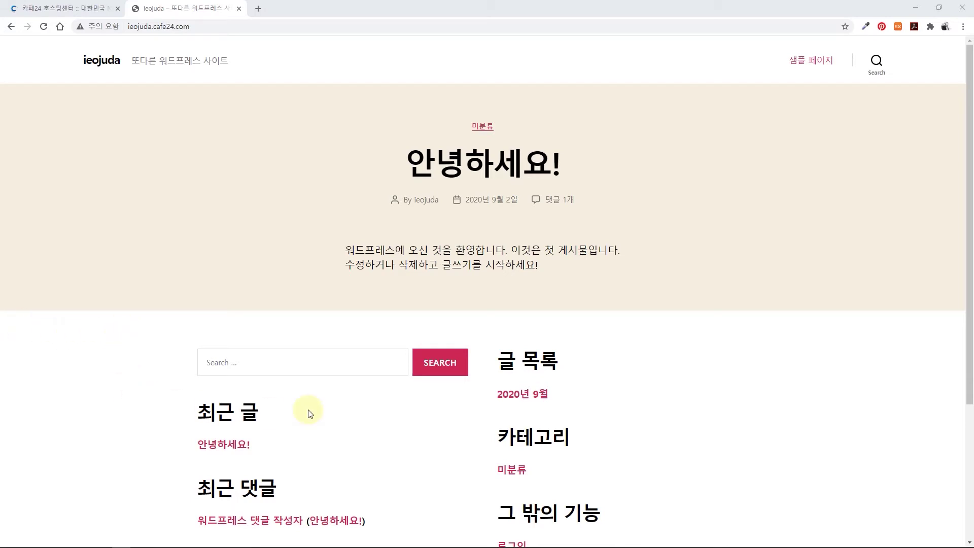
Step: Examine the new WordPress site's address and home page, including its sample post, recent posts, archive and category sections
click(152, 27)
click(180, 26)
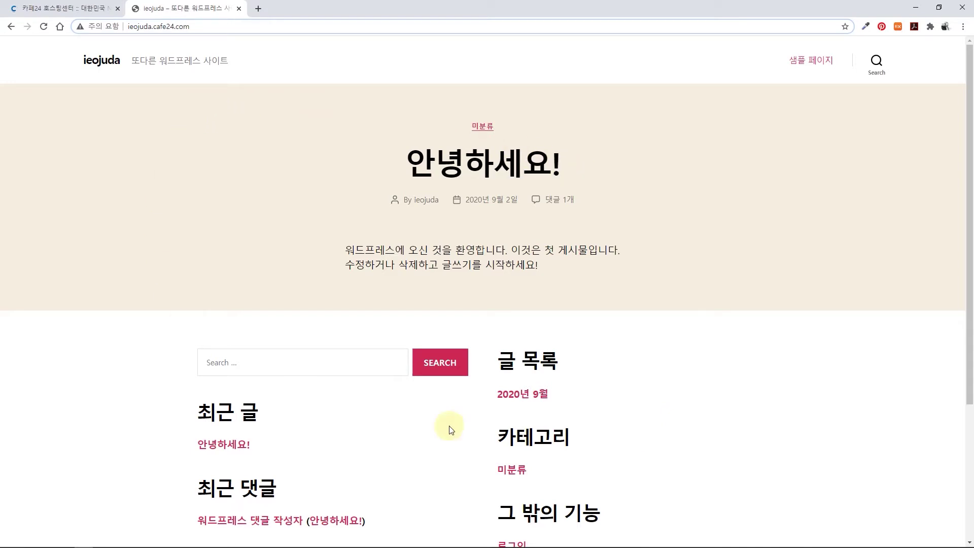
scroll(646, 409, down, 1)
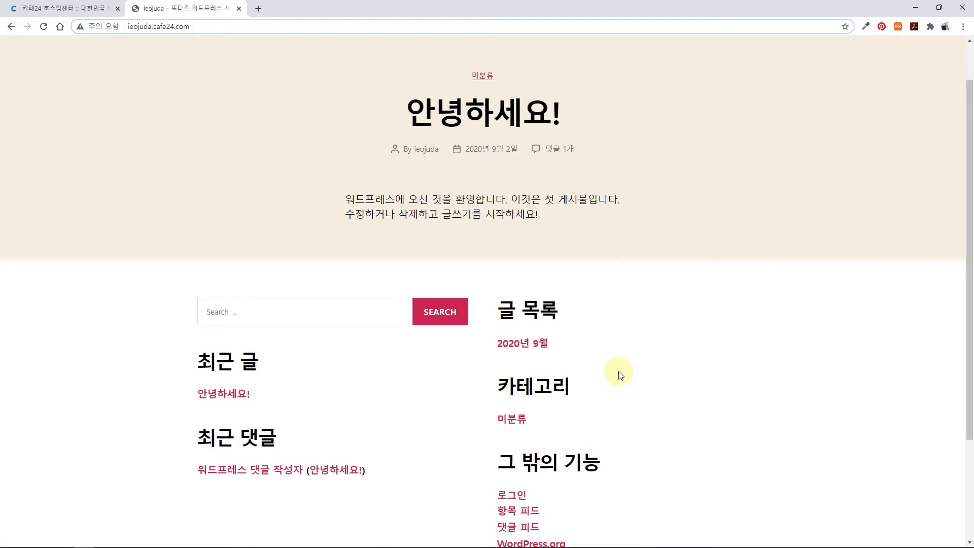
scroll(618, 374, up, 1)
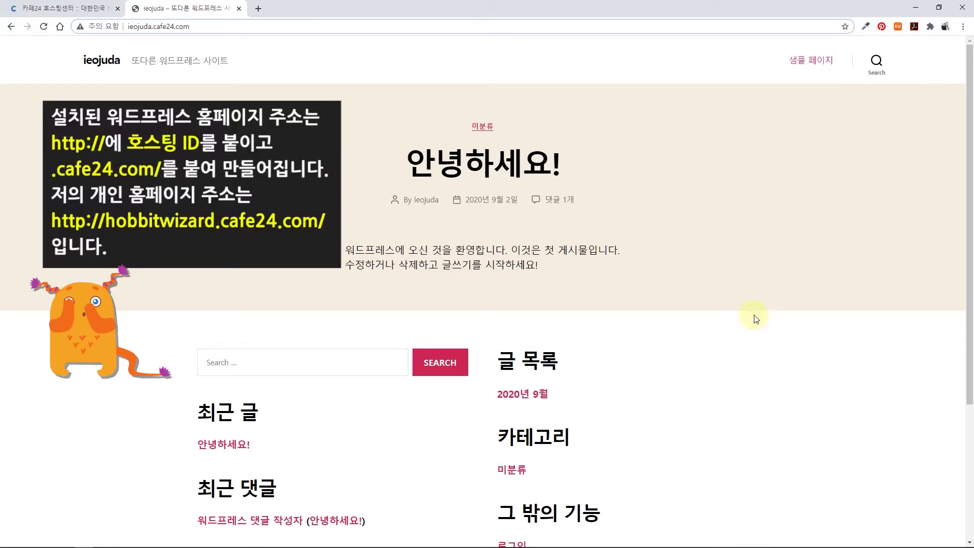
scroll(679, 316, down, 1)
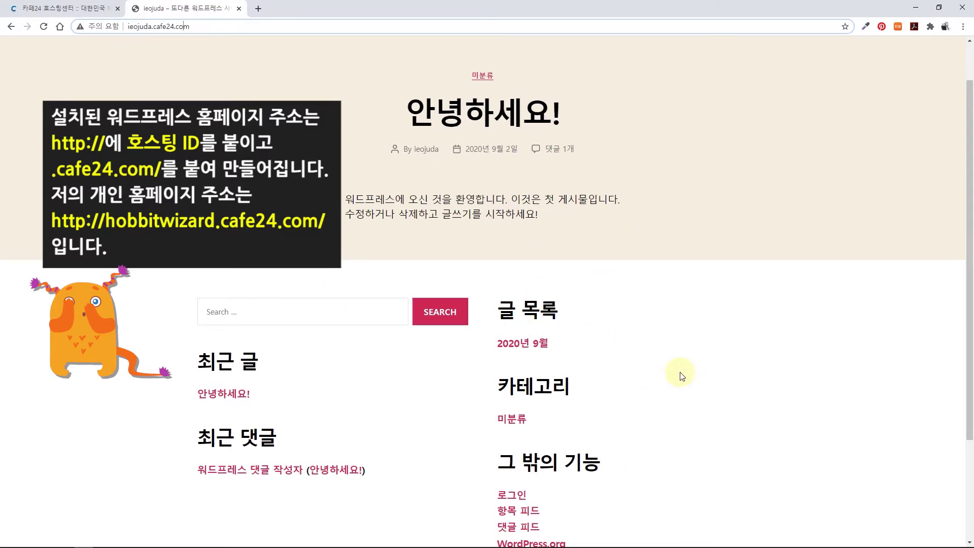
scroll(680, 375, down, 1)
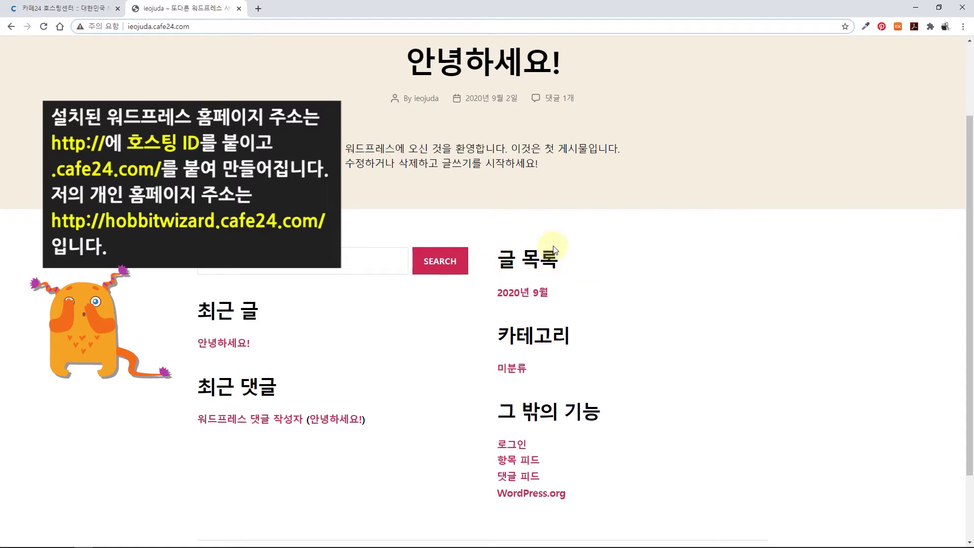
scroll(532, 249, up, 2)
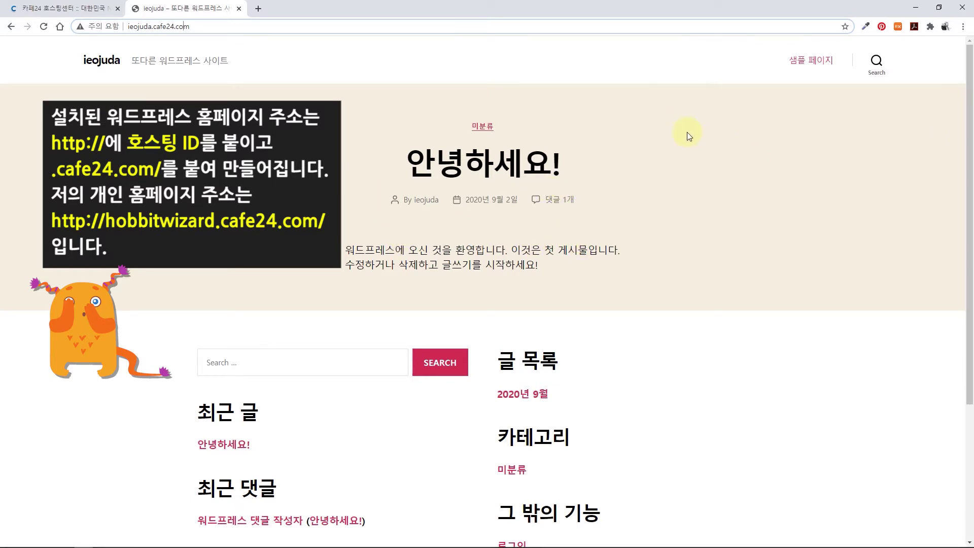
Step: Log in to the WordPress admin through the home page's 로그인 link with the username and password, and dismiss the password-saving offer
scroll(686, 135, down, 4)
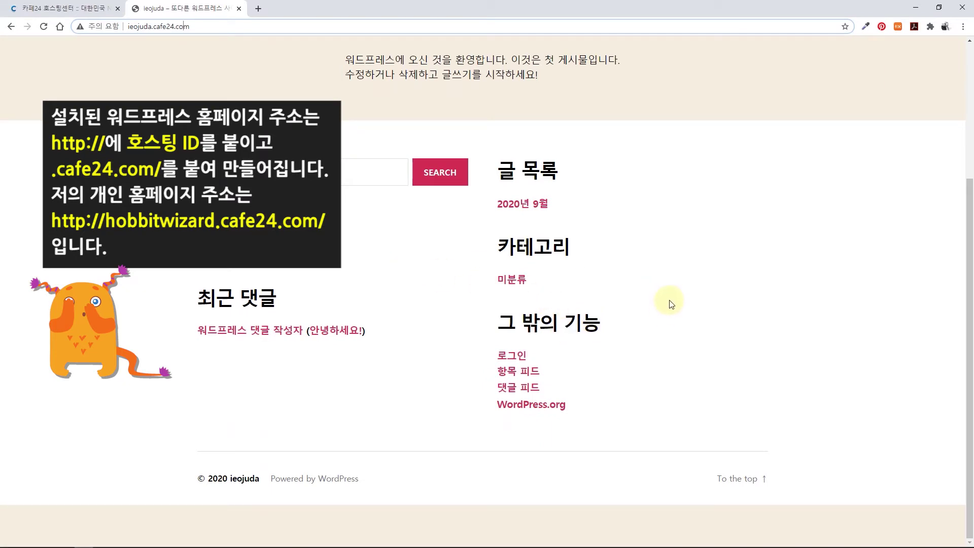
click(526, 356)
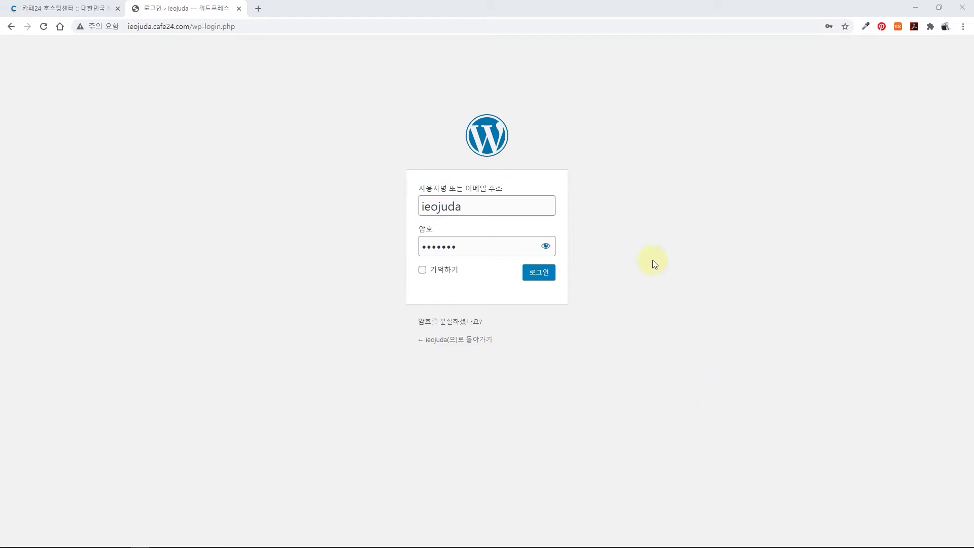
click(539, 273)
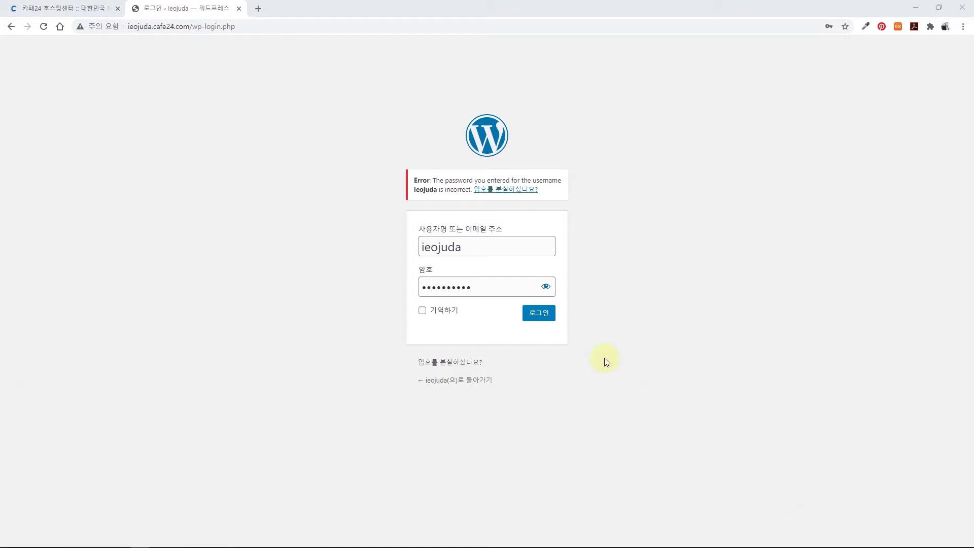
click(535, 316)
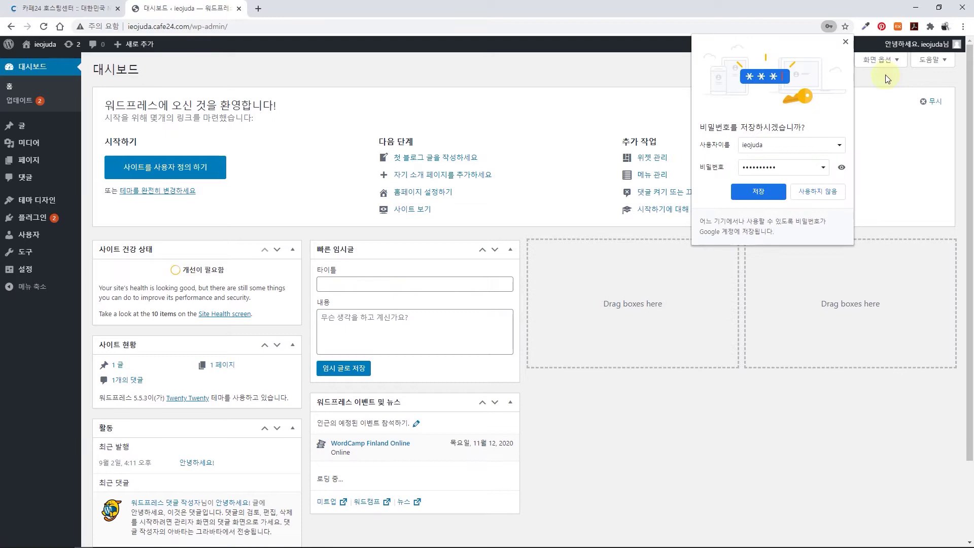
click(845, 43)
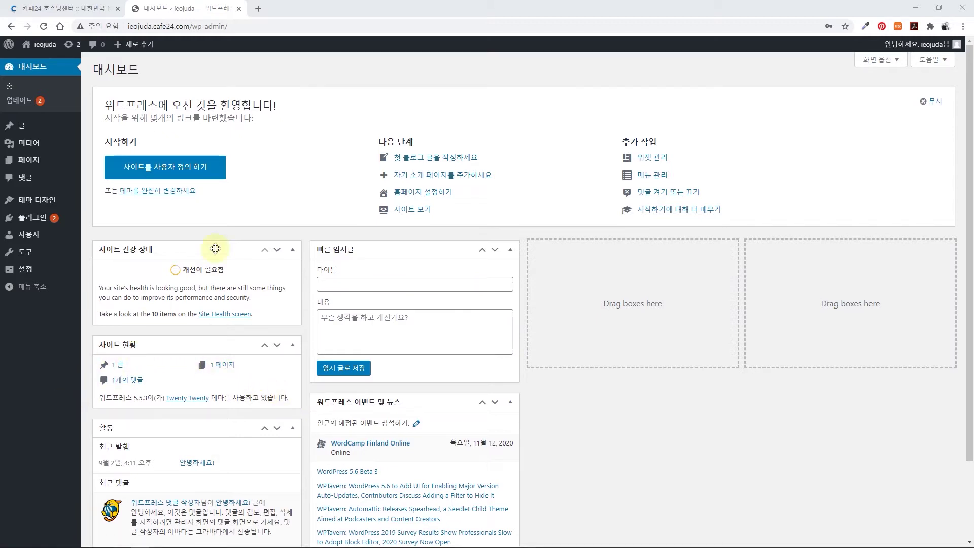
Step: Open the site's public home page in a separate tab and review it down to the footer
mouse_move(29, 50)
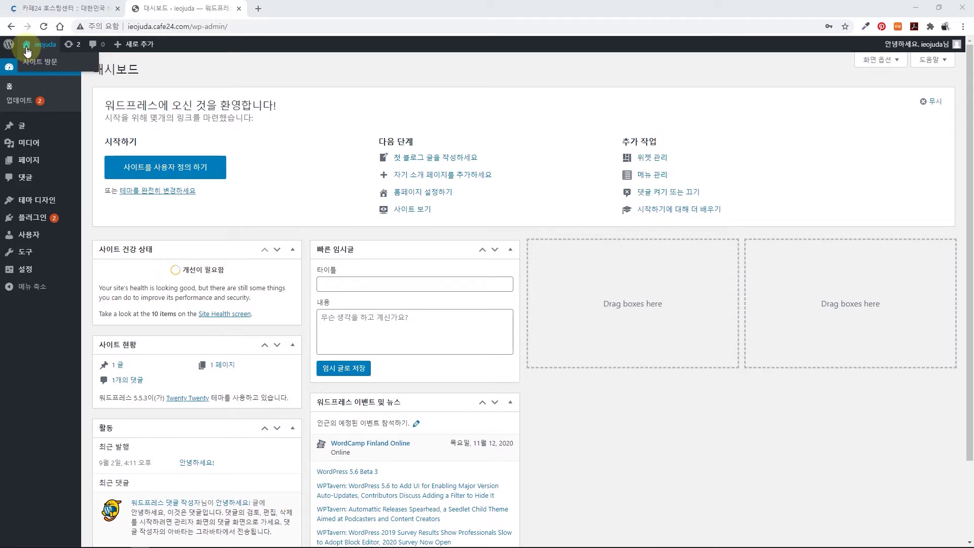
middle_click(27, 51)
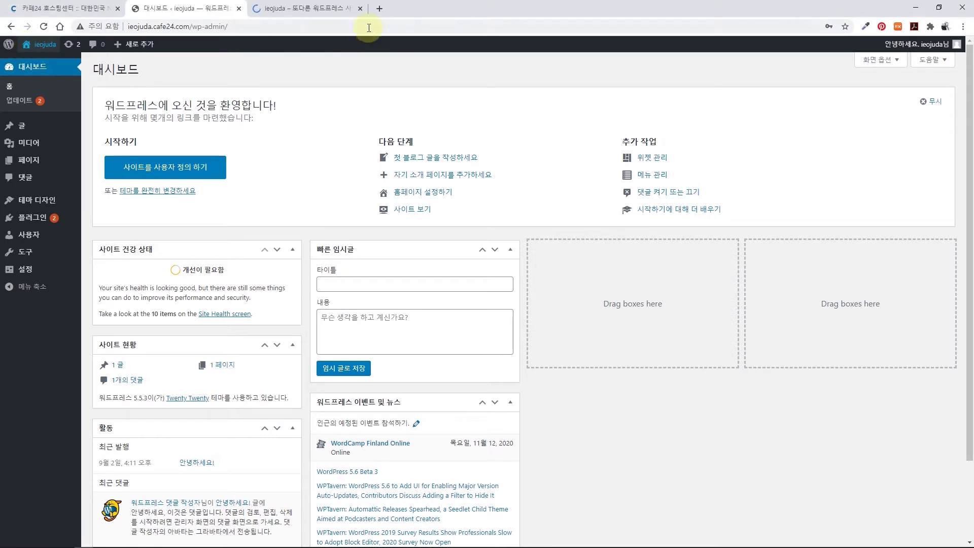
click(318, 10)
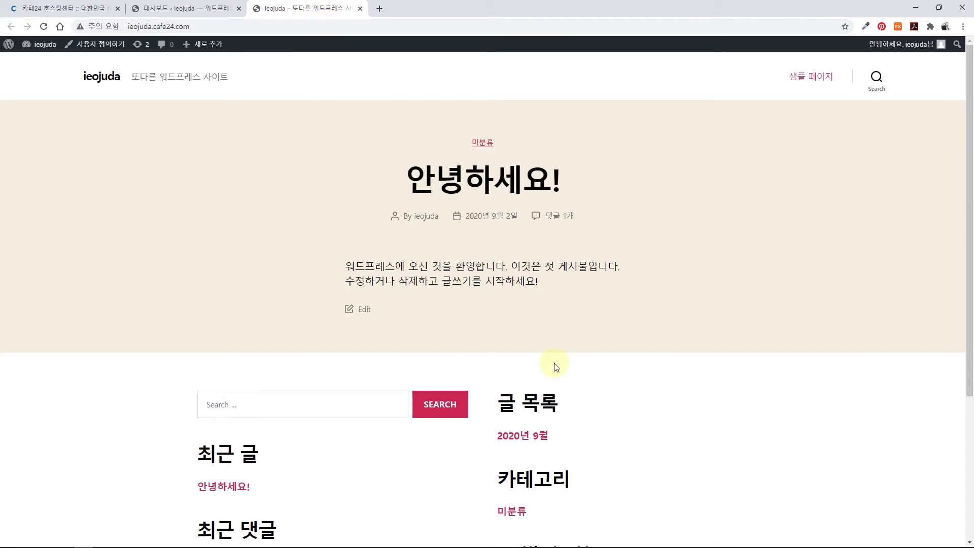
scroll(717, 372, down, 5)
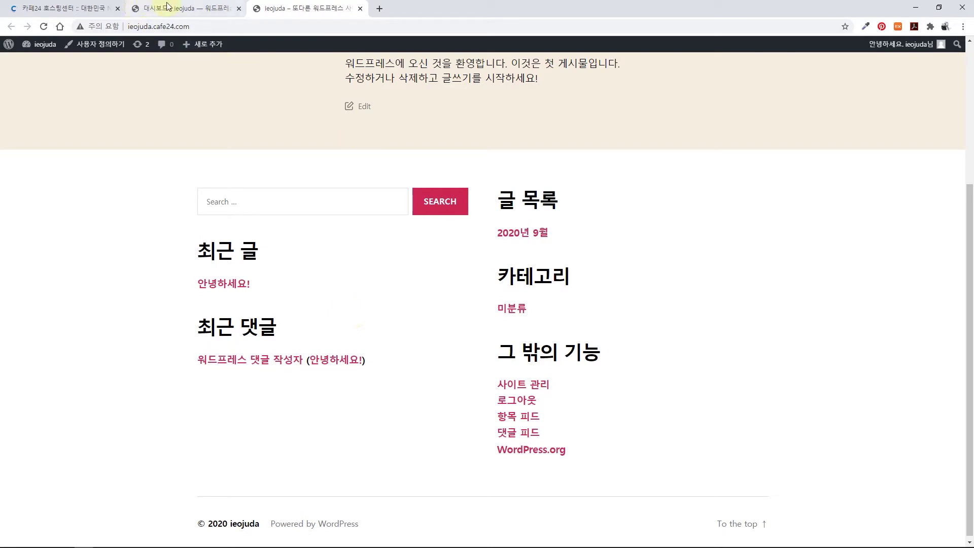
Step: Compare the admin dashboard with the public home page, returning to the dashboard
click(170, 7)
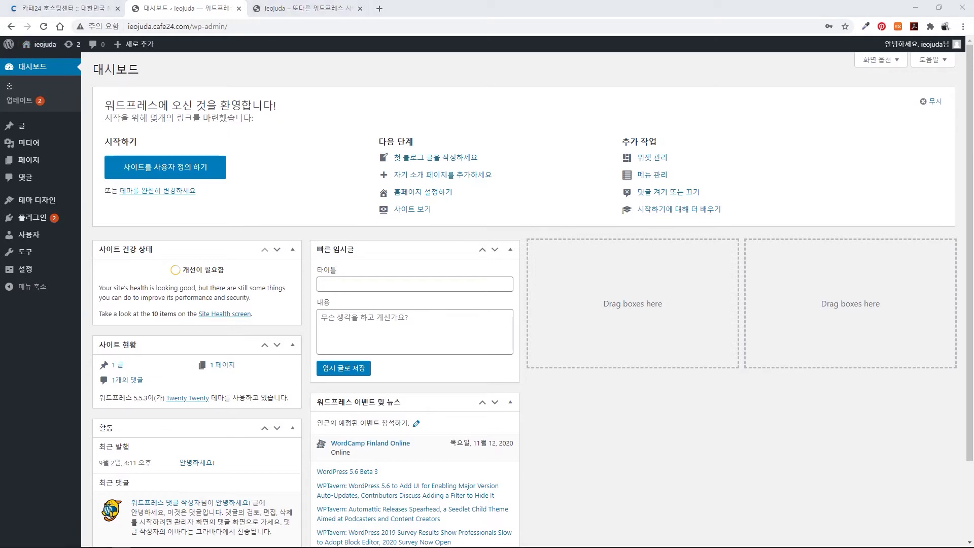
mouse_move(23, 45)
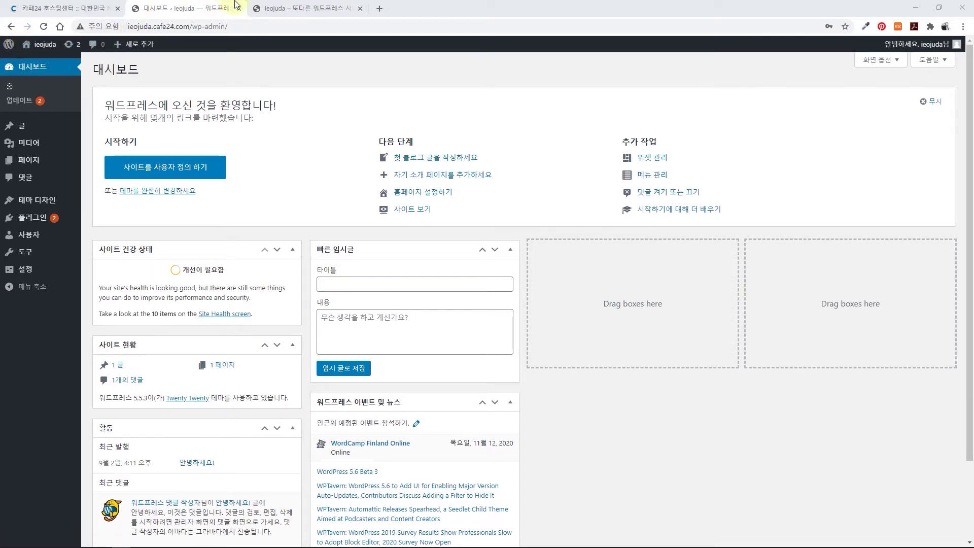
click(269, 10)
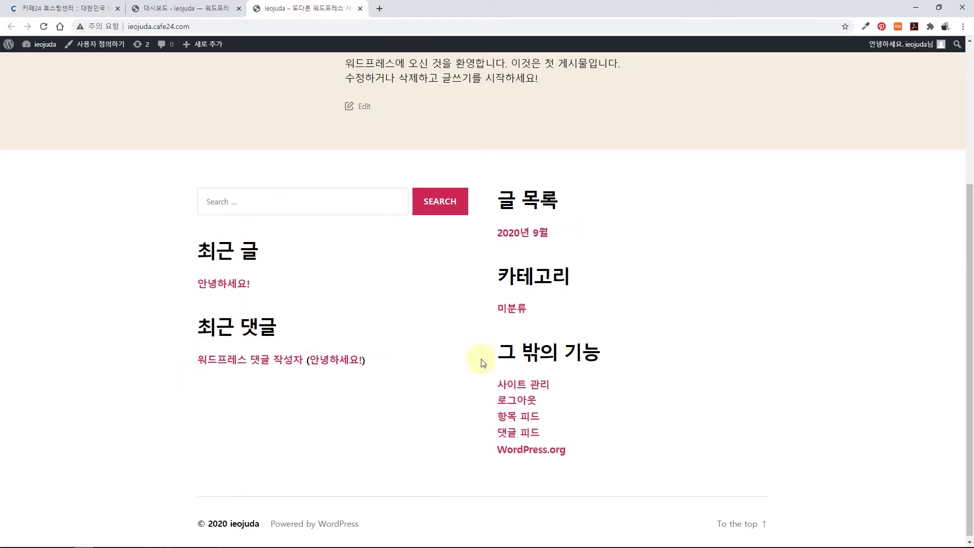
click(164, 8)
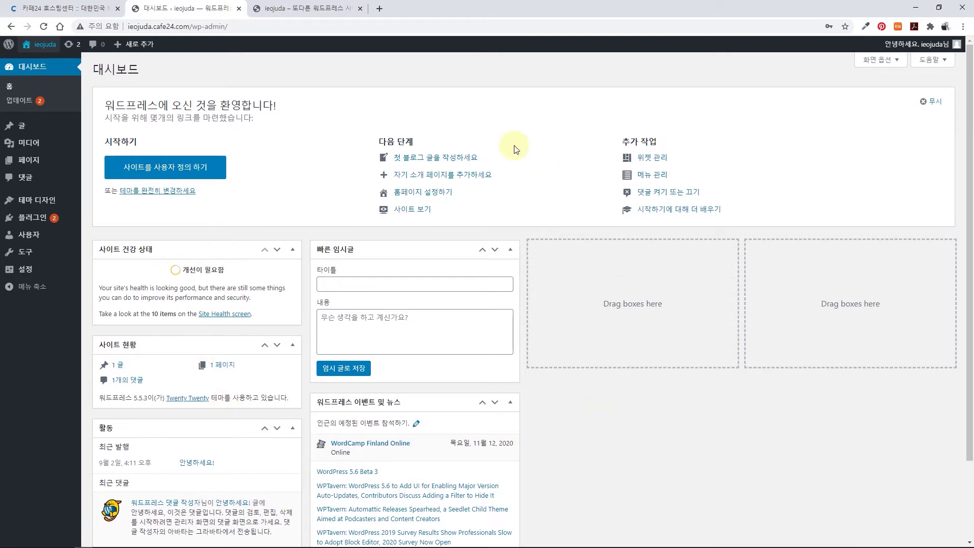
Step: View the list of all posts (글) and the category management page (카테고리) in the WordPress admin
mouse_move(30, 130)
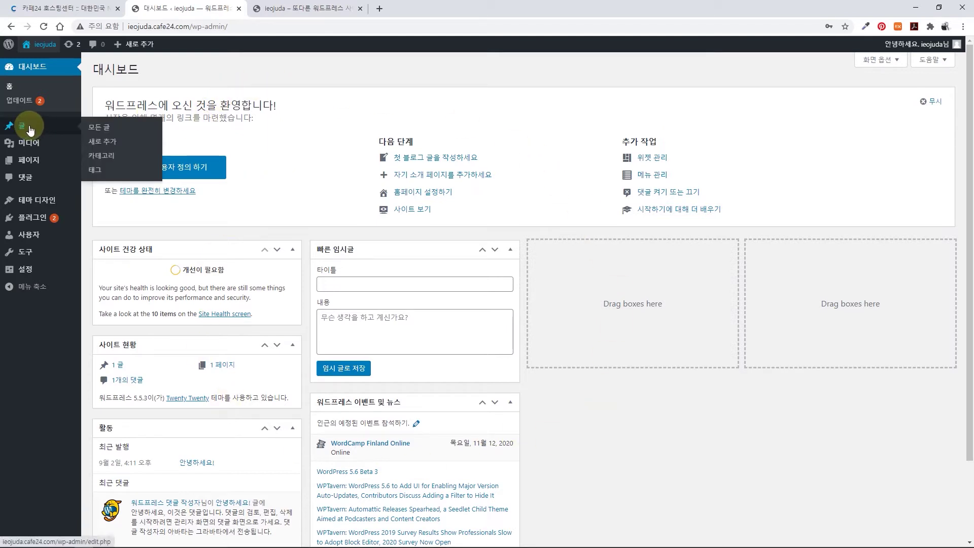
click(31, 130)
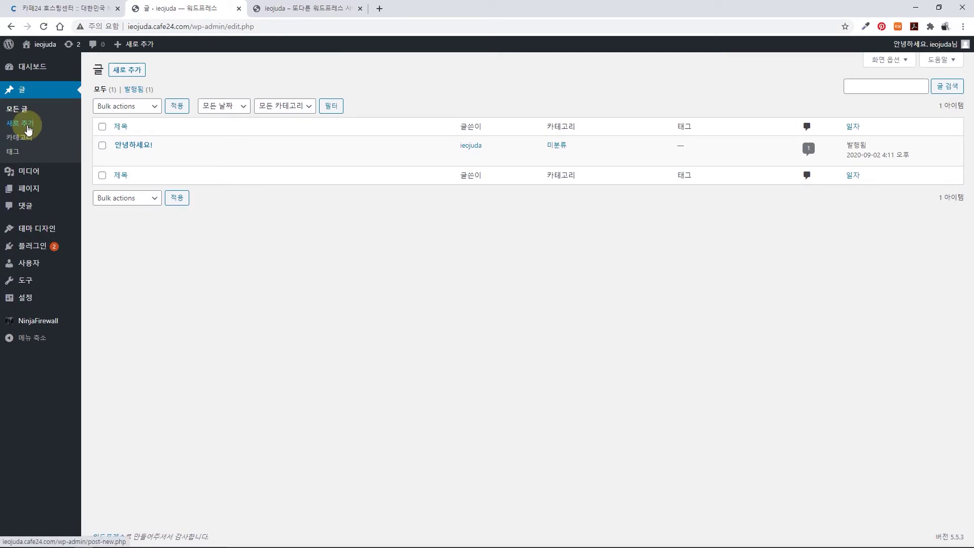
click(20, 146)
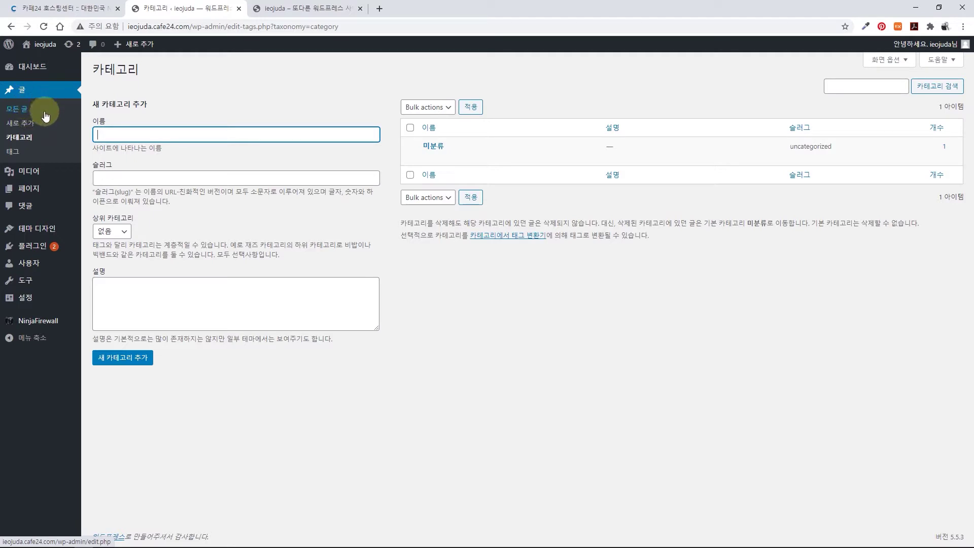
mouse_move(22, 162)
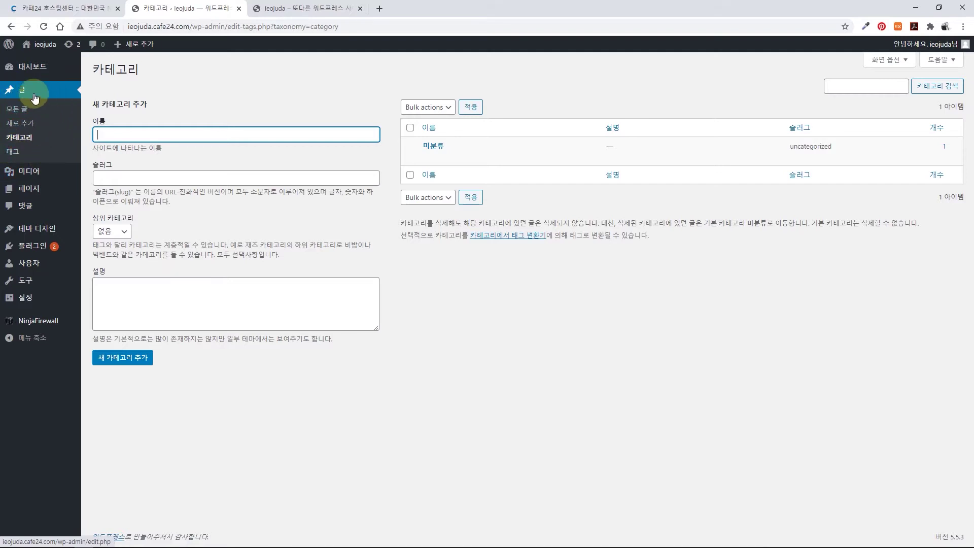
Step: View the media library (미디어) and the list of all pages (페이지) in the WordPress admin
click(29, 171)
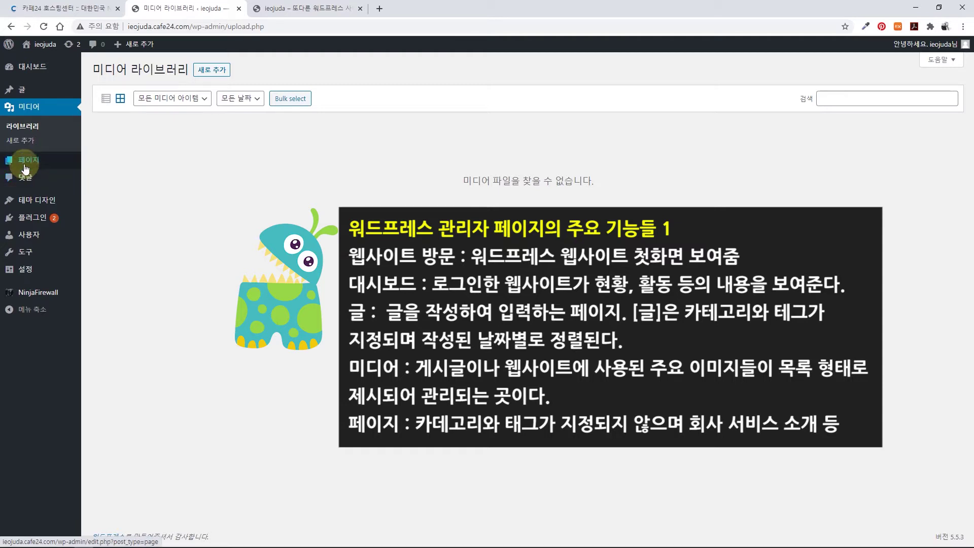
mouse_move(25, 169)
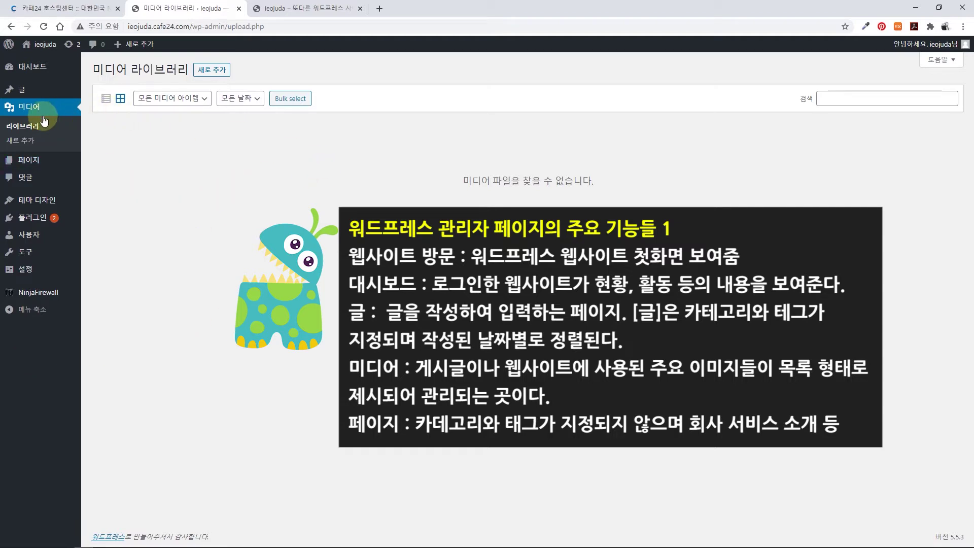
click(36, 169)
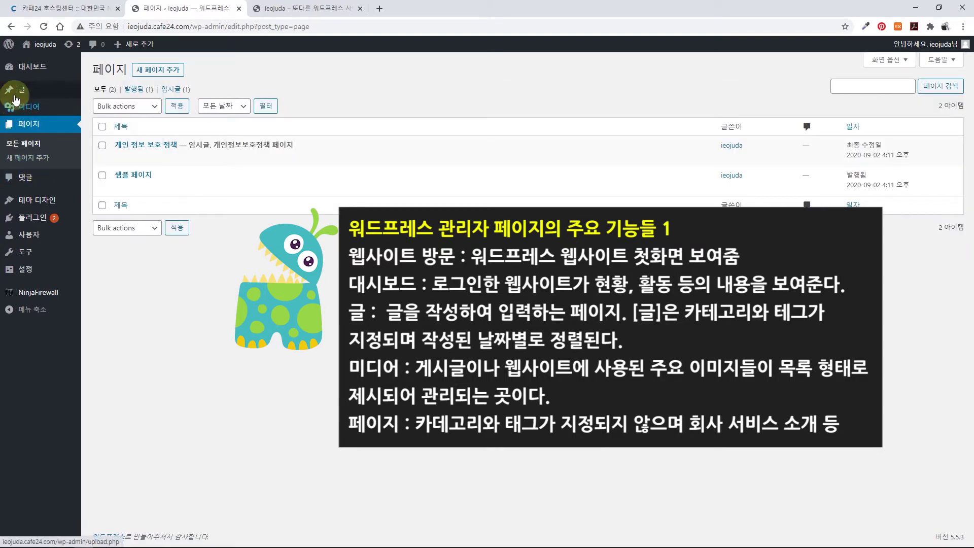
mouse_move(16, 91)
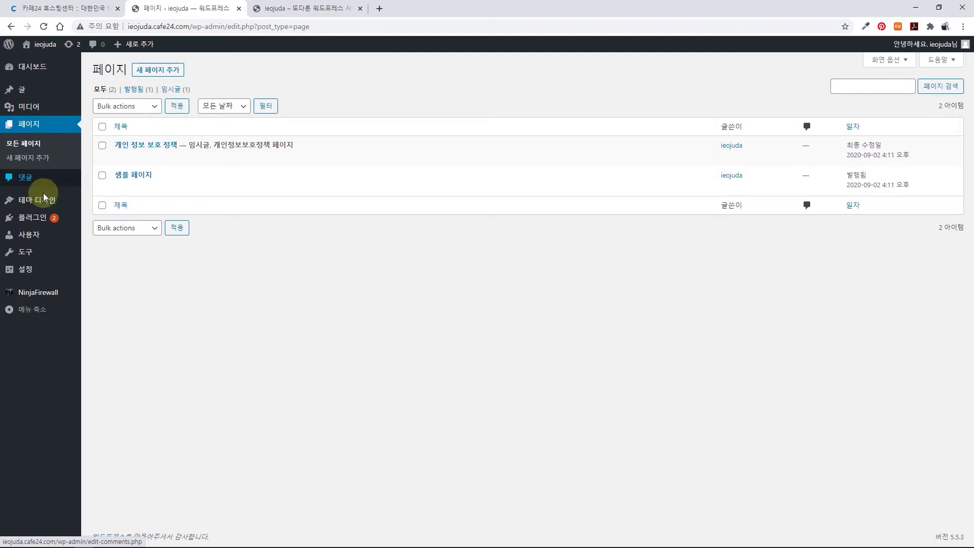
Step: View the installed themes on the theme management page (테마) under 테마 디자인
mouse_move(32, 209)
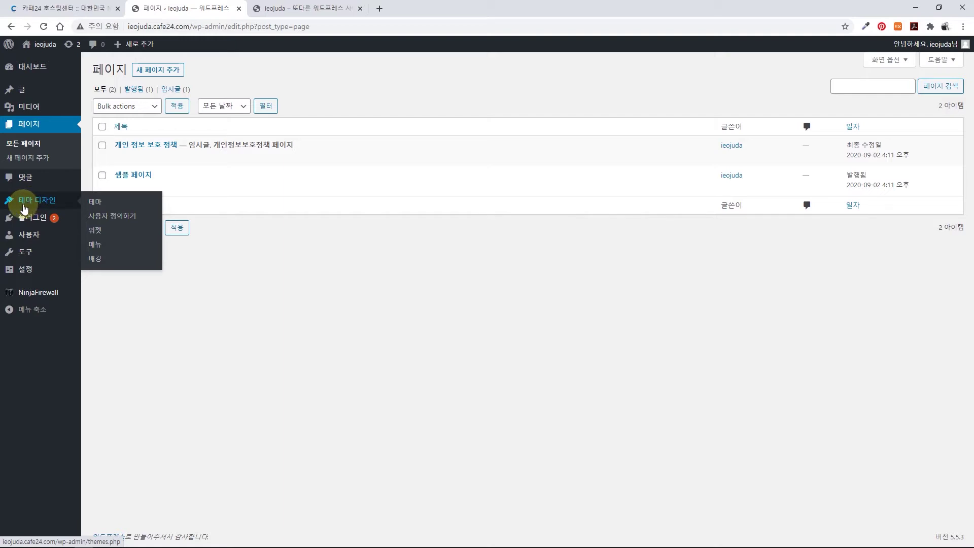
click(104, 210)
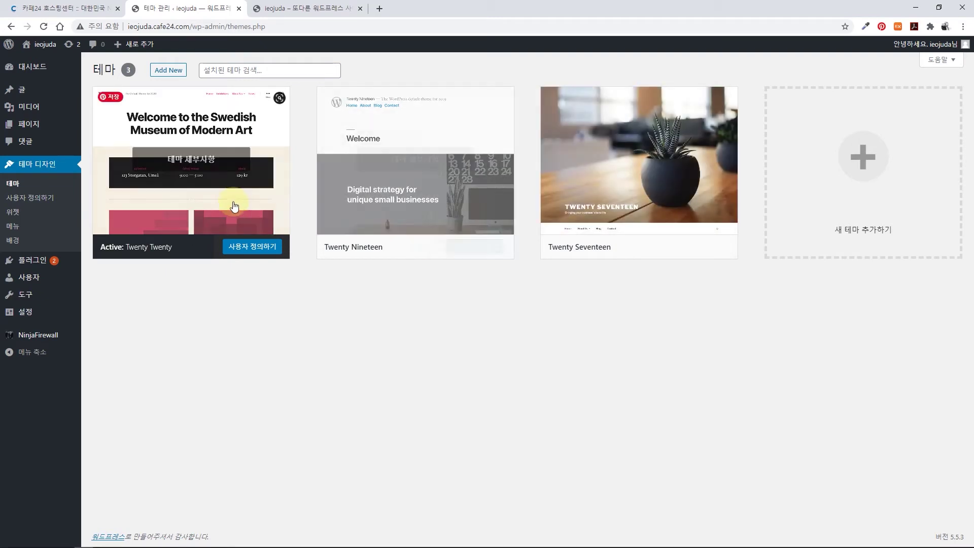
click(17, 191)
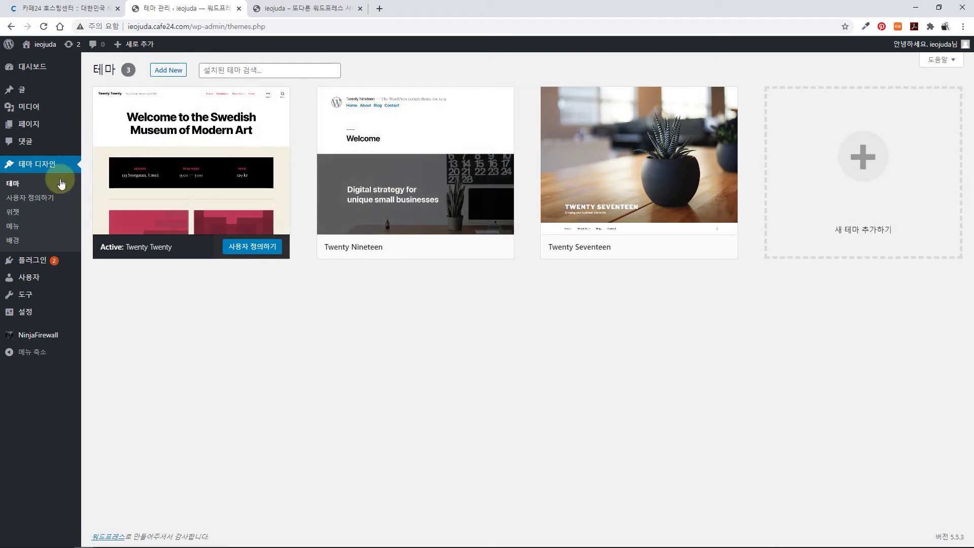
mouse_move(178, 185)
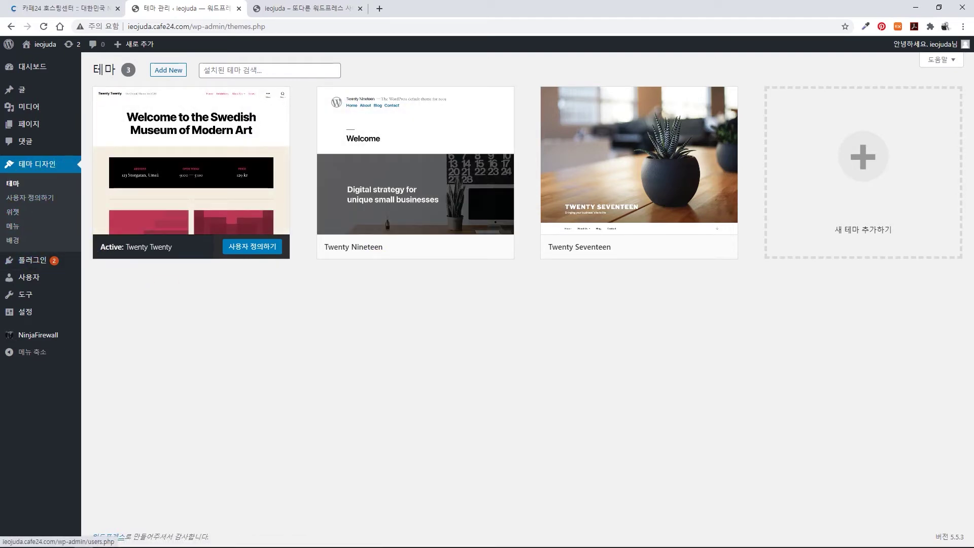
Step: View the list of installed plugins (플러그인)
mouse_move(22, 265)
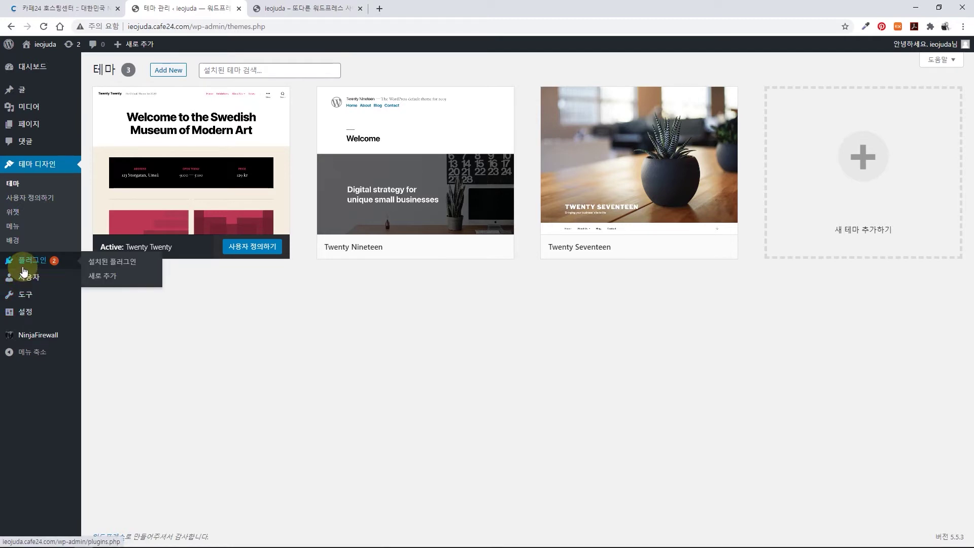
click(24, 271)
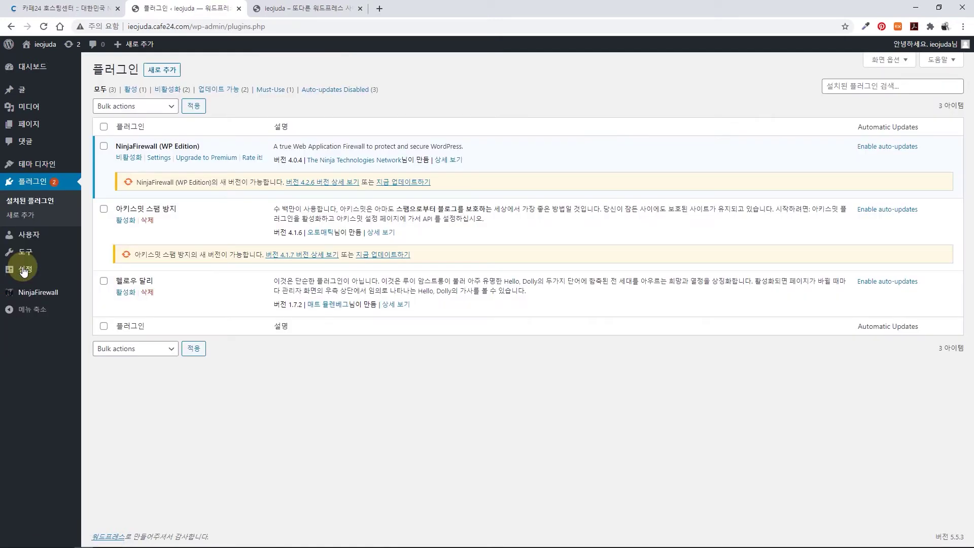
mouse_move(34, 264)
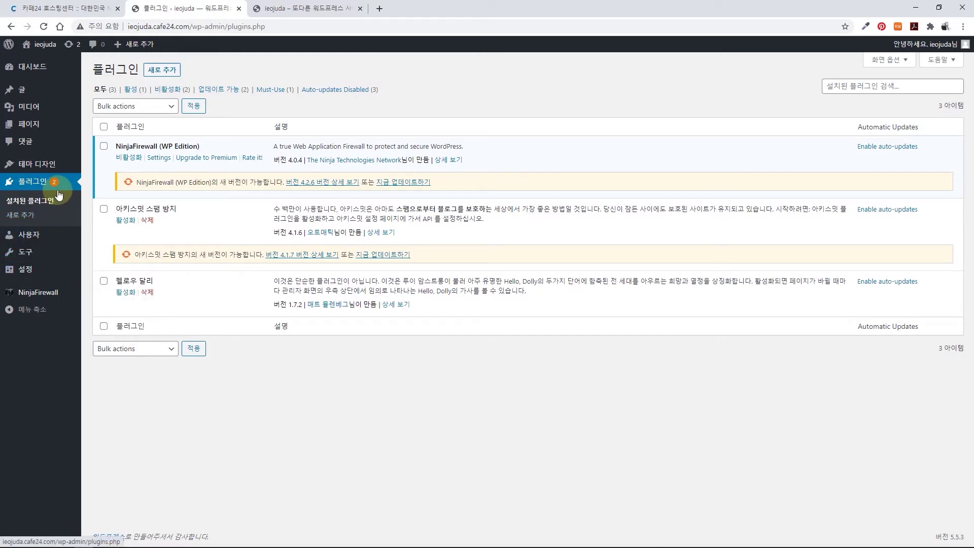
Step: View the list of site users (사용자) and the available tools page (도구)
click(37, 240)
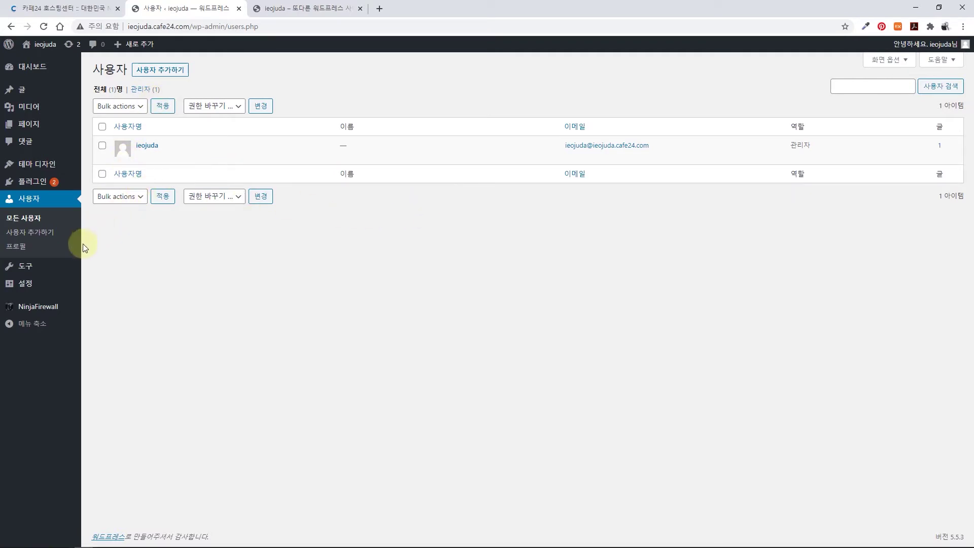
mouse_move(167, 158)
mouse_move(26, 275)
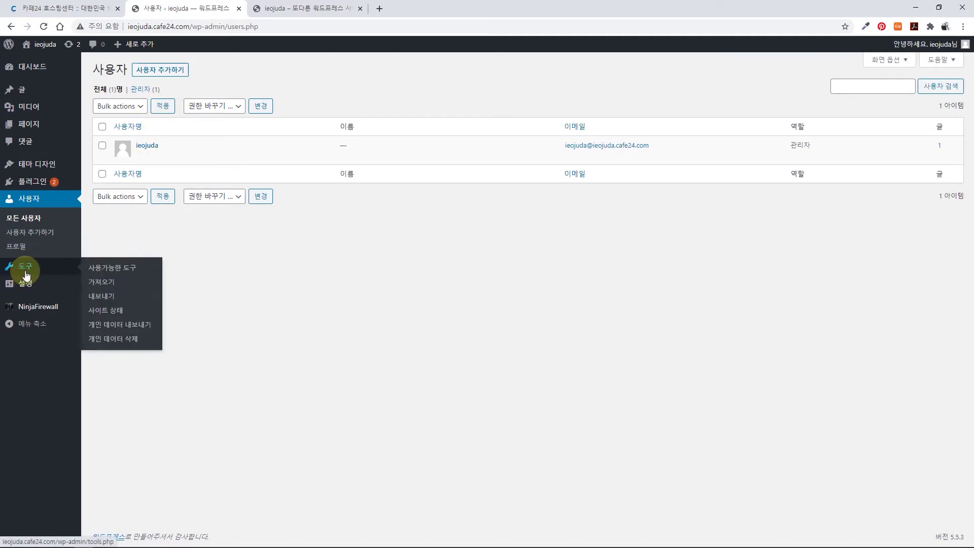
click(26, 275)
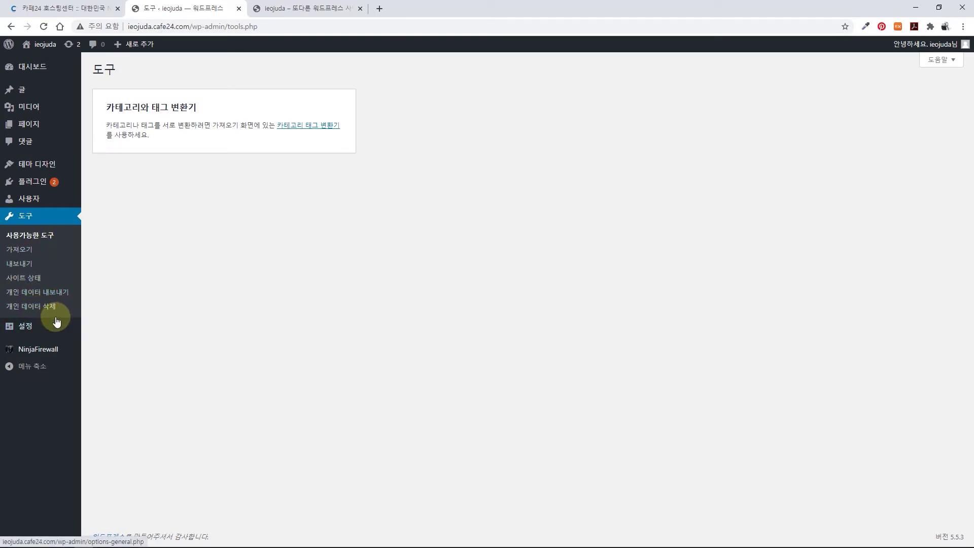
Step: Examine the general settings (일반 설정), from the site title and tagline (태그라인) down to the date, time and week-start options
click(27, 330)
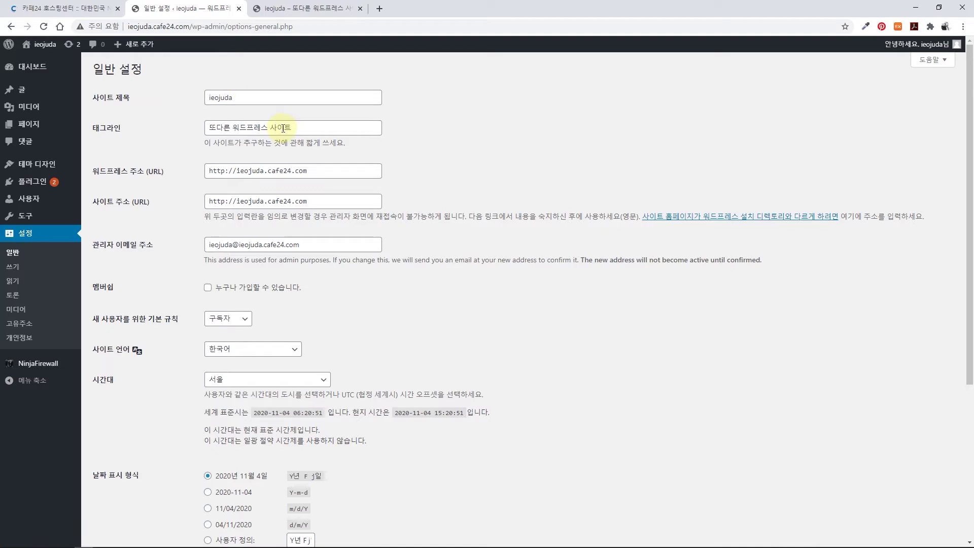
click(305, 127)
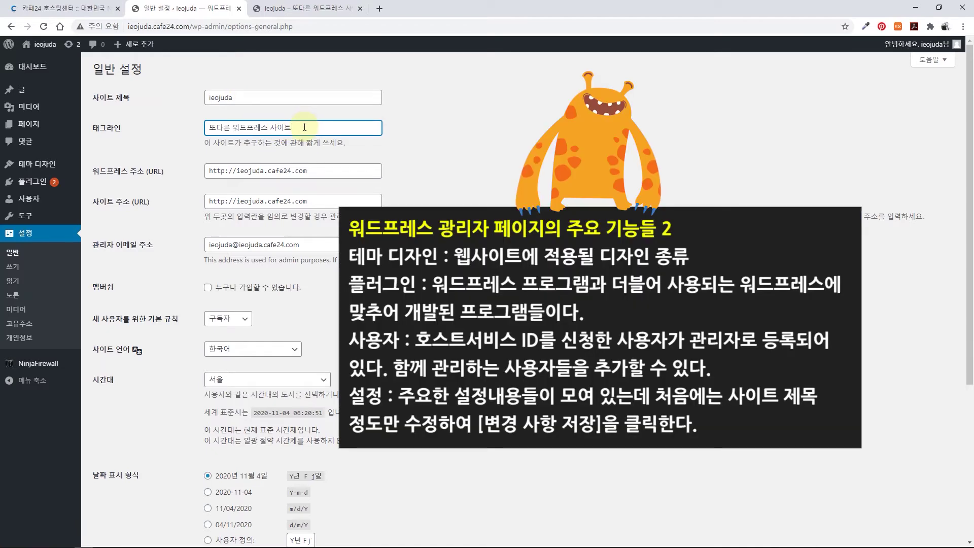
drag(209, 127, 292, 127)
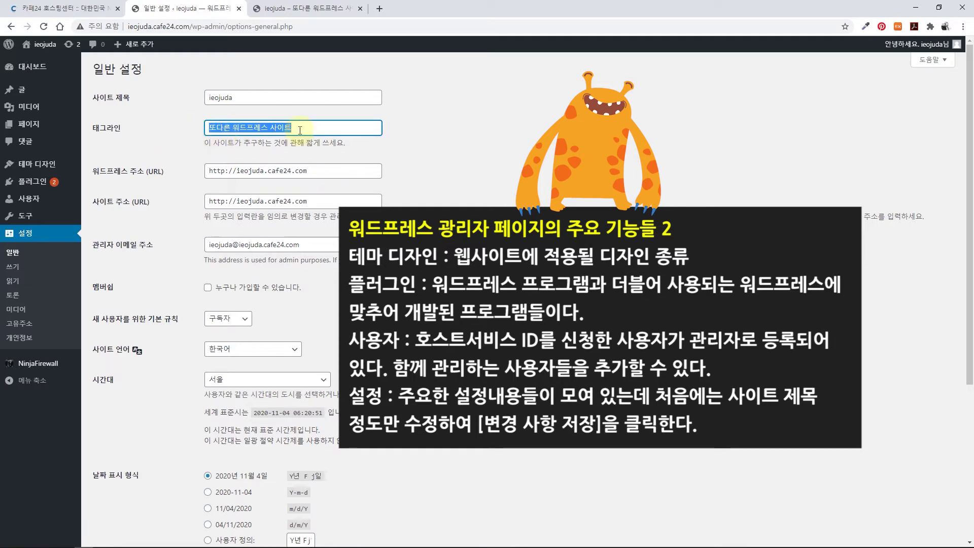
scroll(294, 274, down, 5)
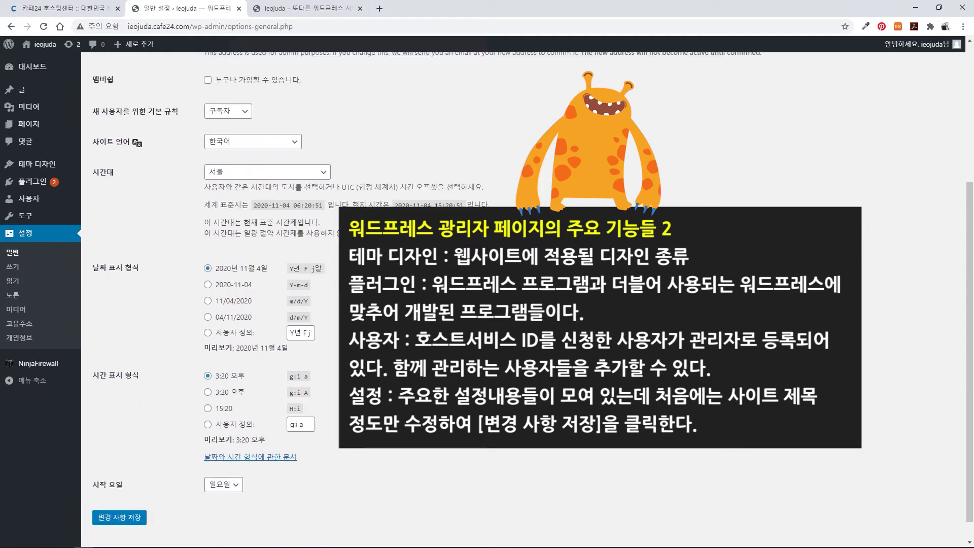
scroll(487, 304, up, 2)
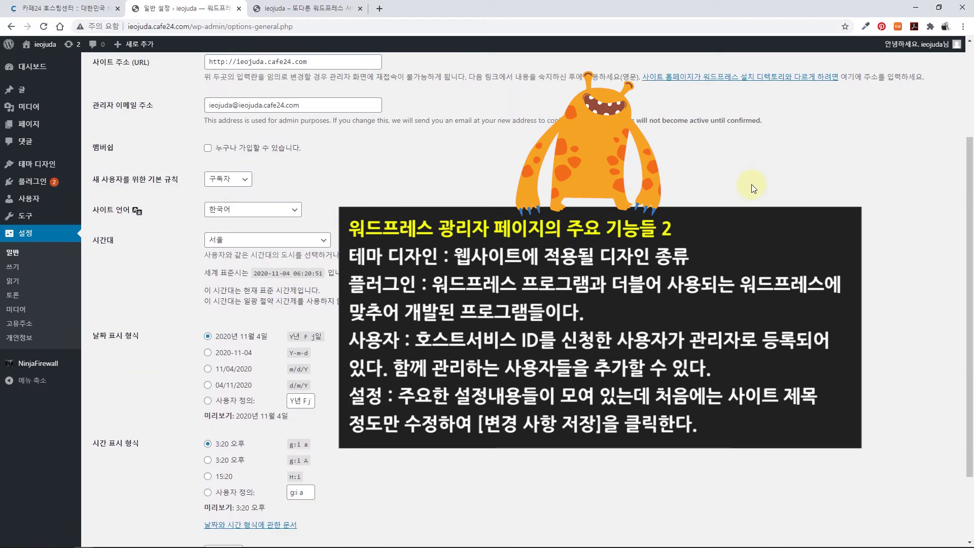
scroll(294, 274, down, 2)
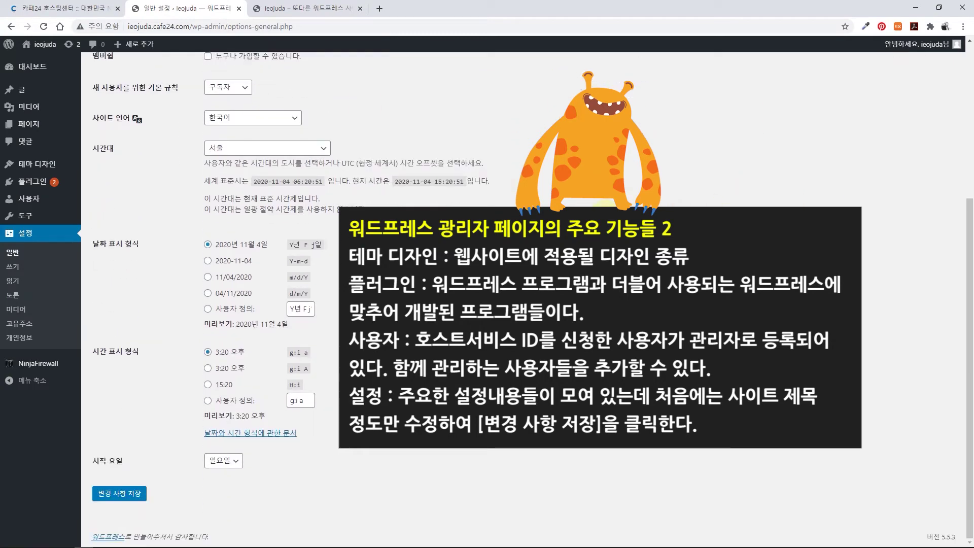
scroll(501, 181, up, 5)
scroll(501, 181, down, 5)
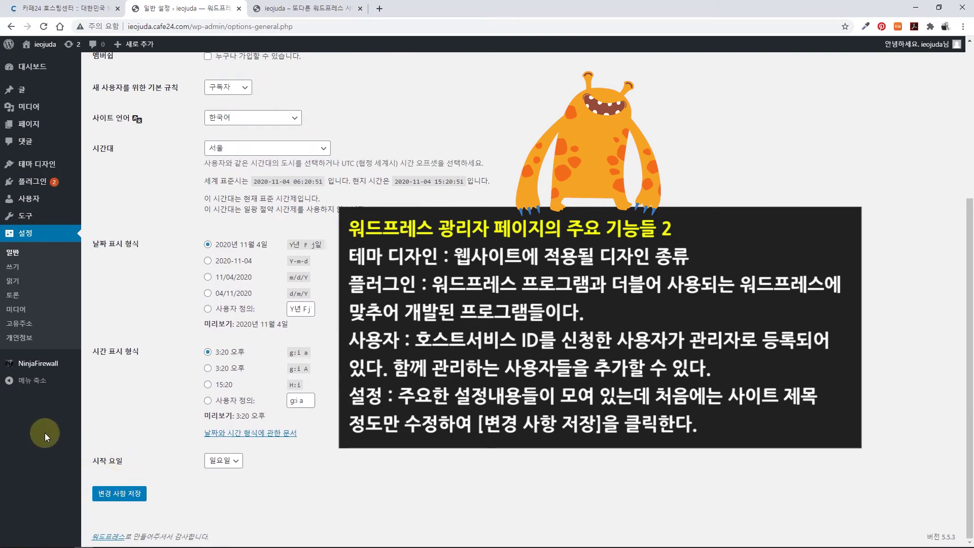
click(26, 236)
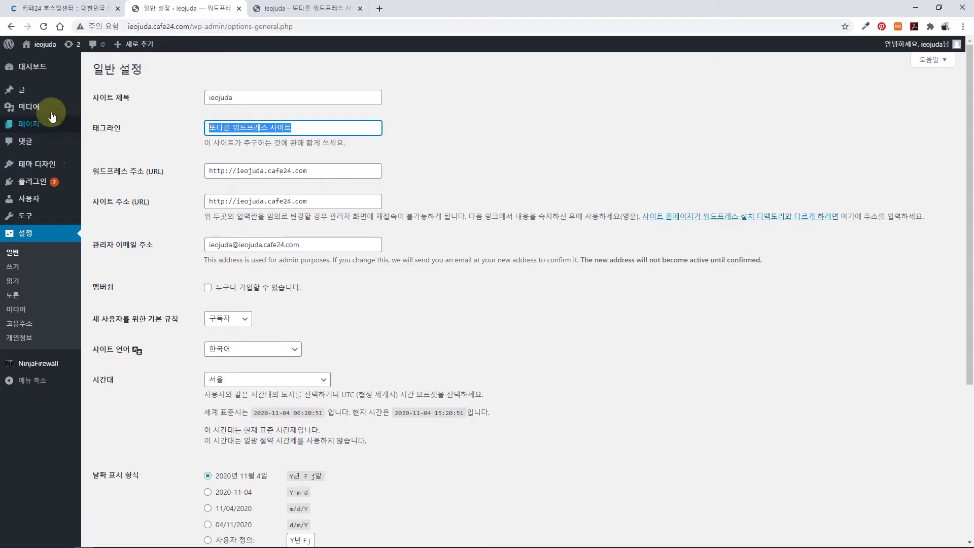
Step: Start a new post from the posts list (글) and dismiss the block editor welcome guide
click(25, 91)
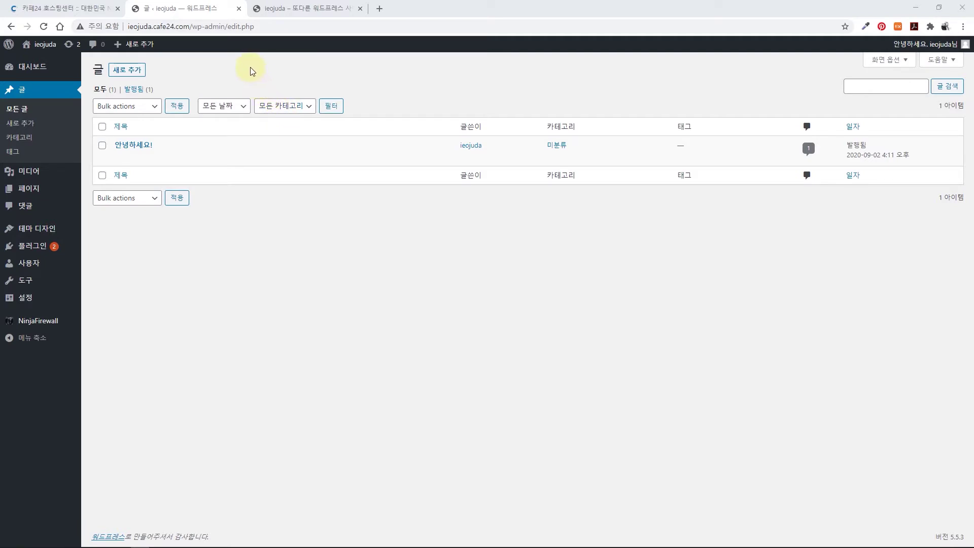
click(128, 71)
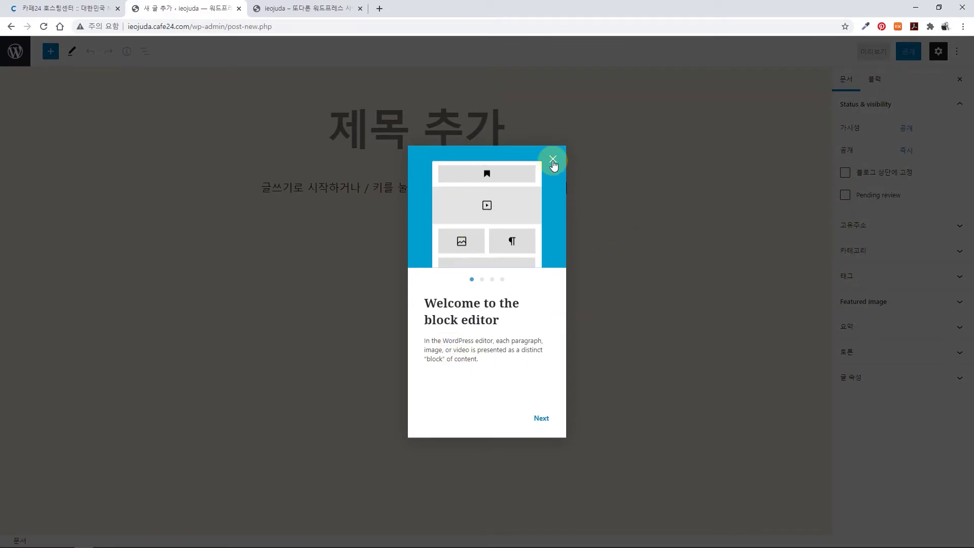
click(553, 159)
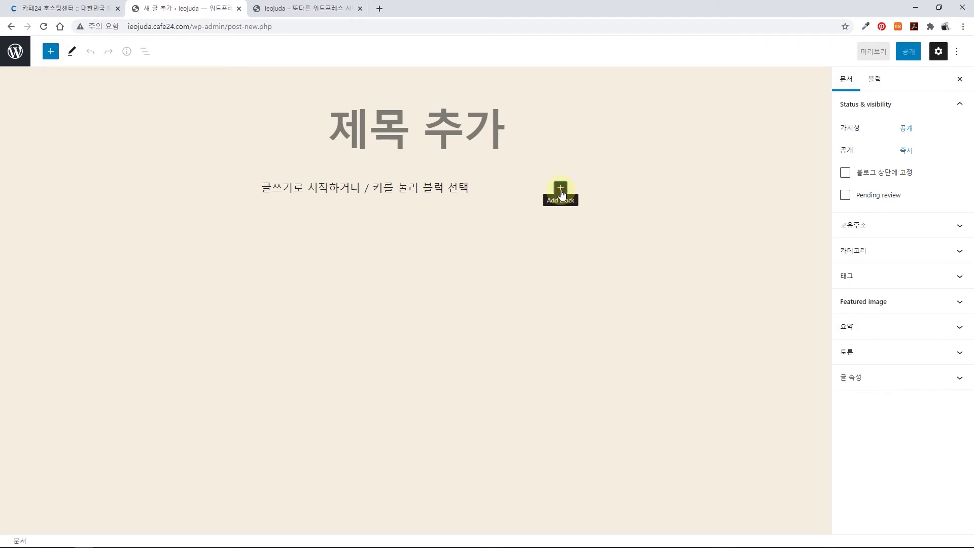
Step: Look at the block types offered for insertion in the empty post body
click(561, 191)
click(561, 191)
click(561, 191)
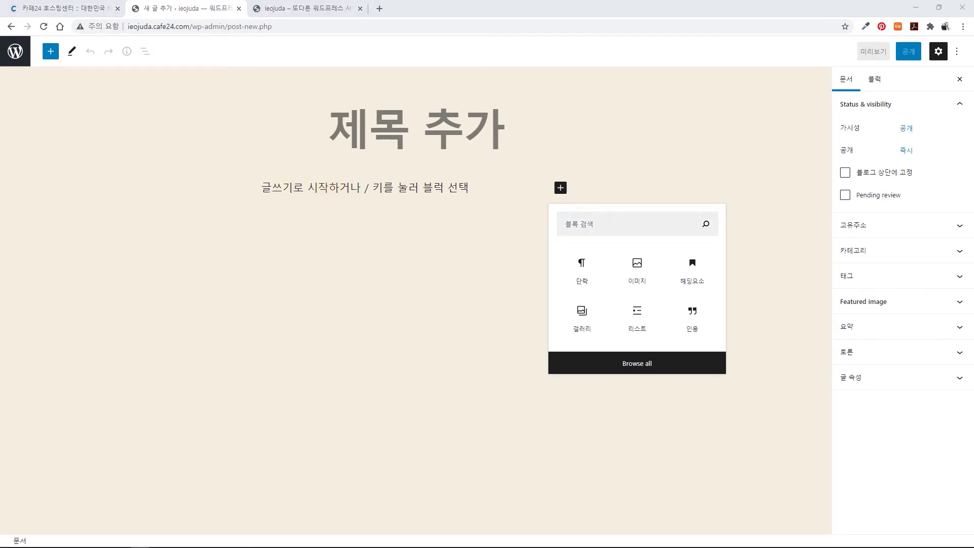
Step: Enter "재미있는 글" as the title of the new post
click(353, 130)
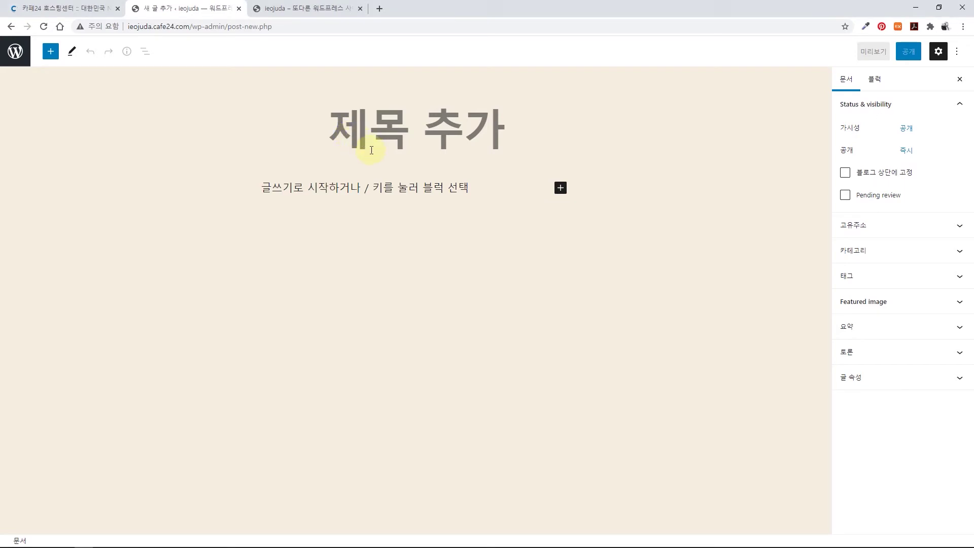
text(재미)
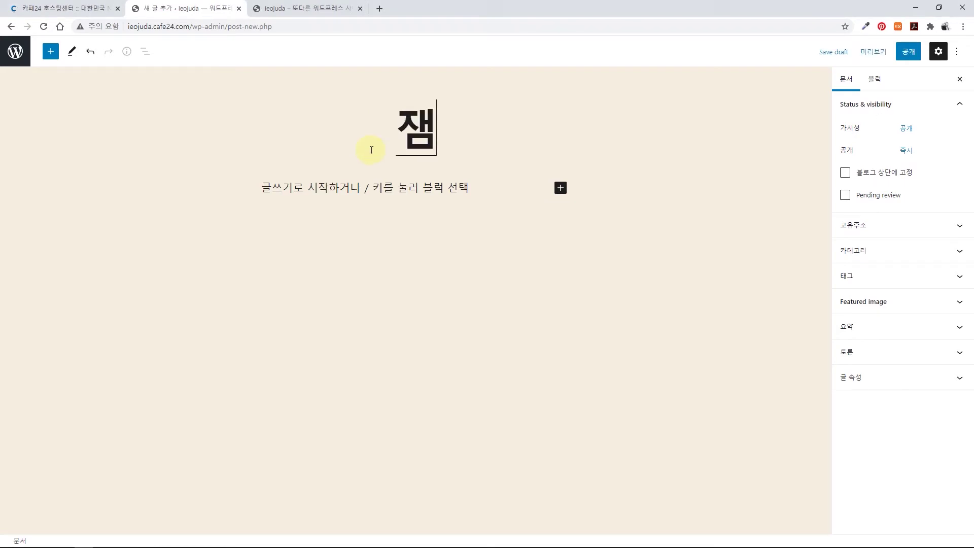
text(있ㄲㄴ)
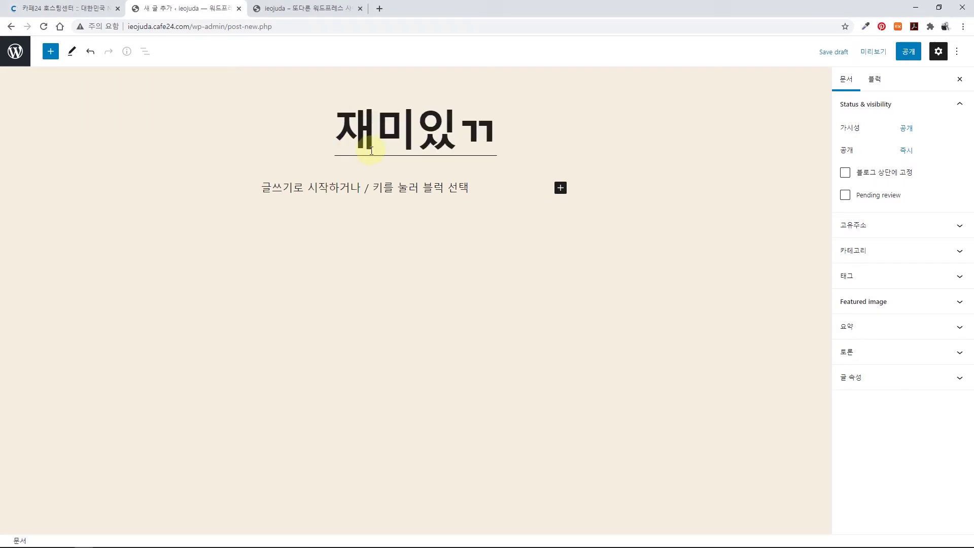
key(BackSpace)
key(BackSpace)
text(는 글)
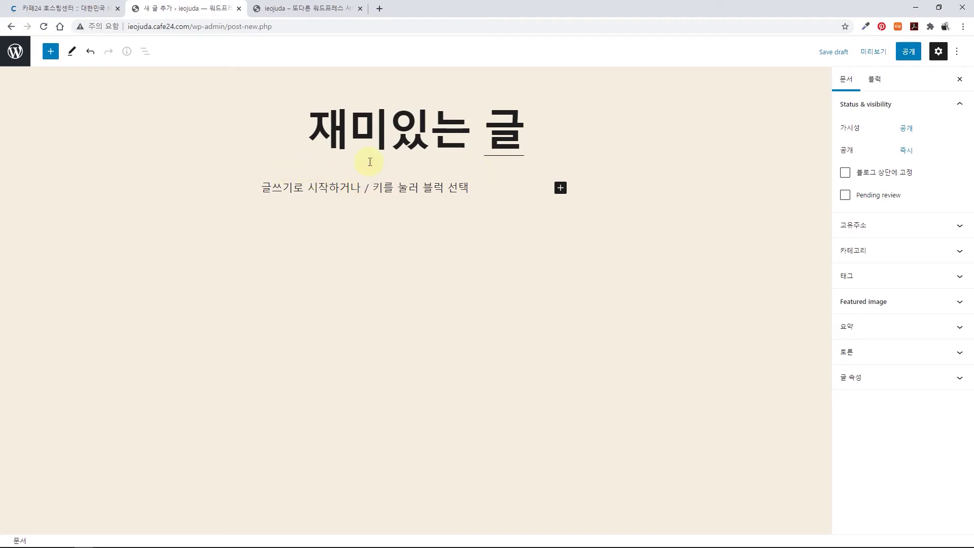
Step: Paste the copied text beginning "구텐베르크 편집기는 단락 단위로" into the paragraph block below the title, and deselect the block
click(273, 187)
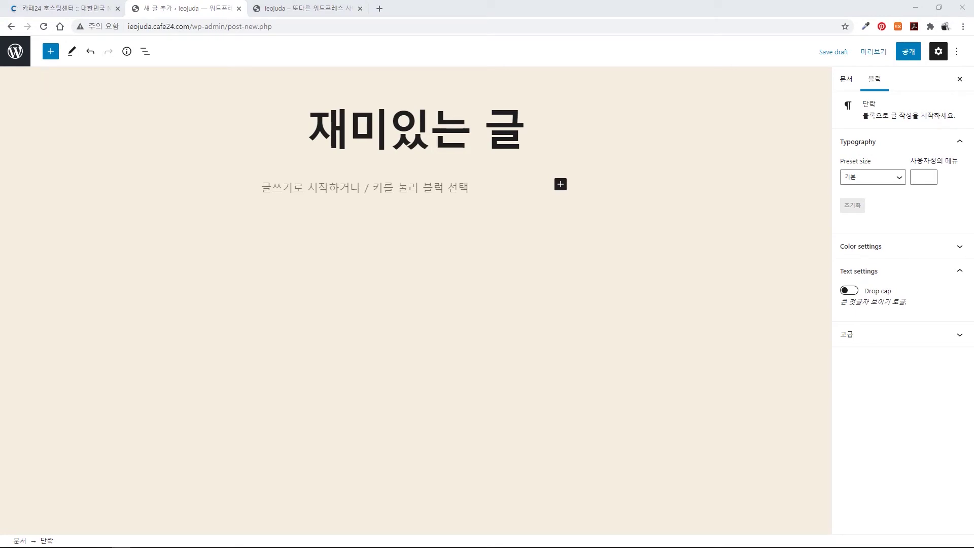
click(305, 195)
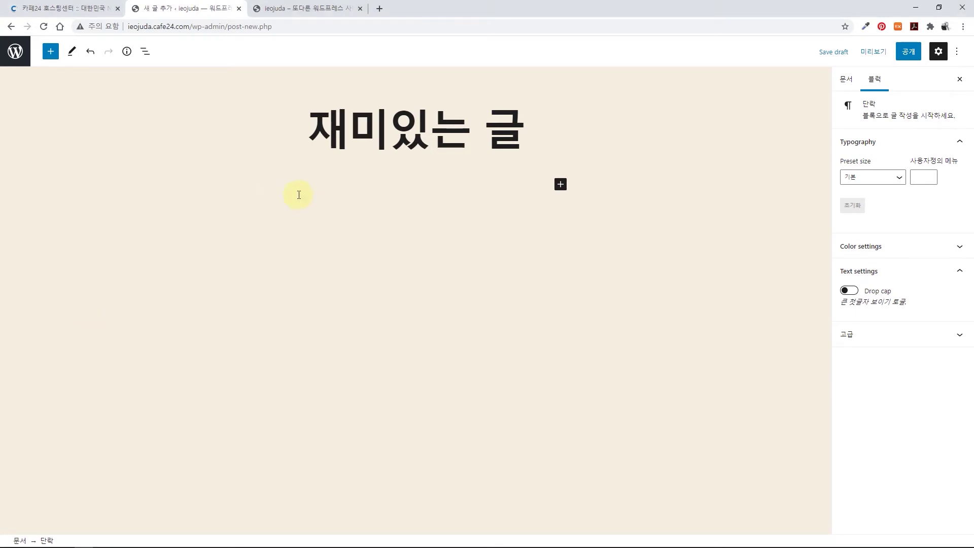
right_click(269, 192)
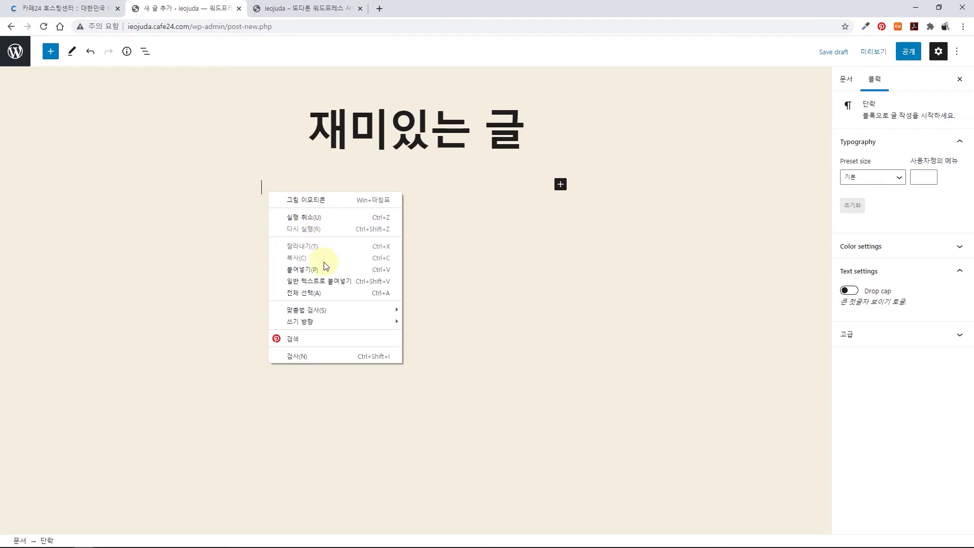
click(325, 279)
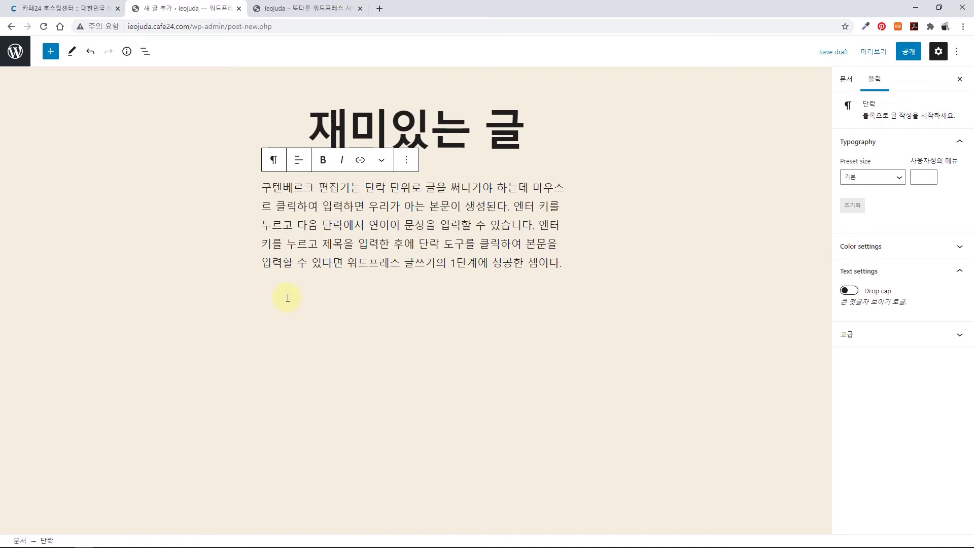
click(575, 258)
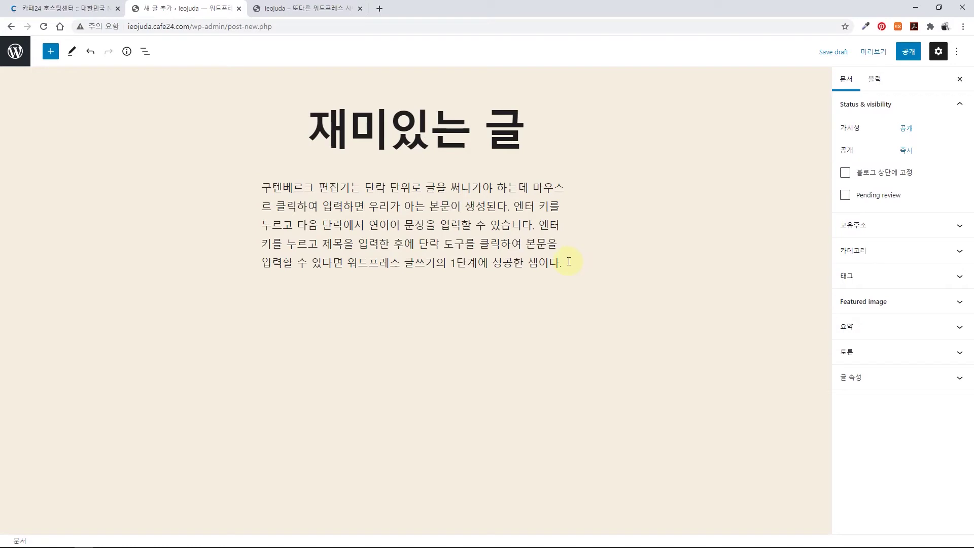
Step: Add a paragraph below the first one and paste the copied text beginning "제목의 등급을" as plain text
click(564, 264)
key(Return)
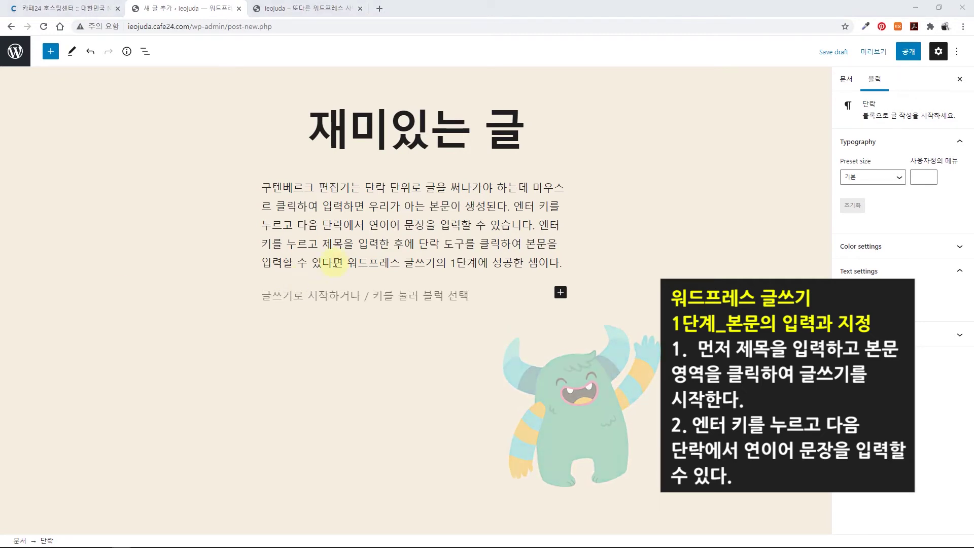
drag(266, 188, 539, 259)
click(551, 262)
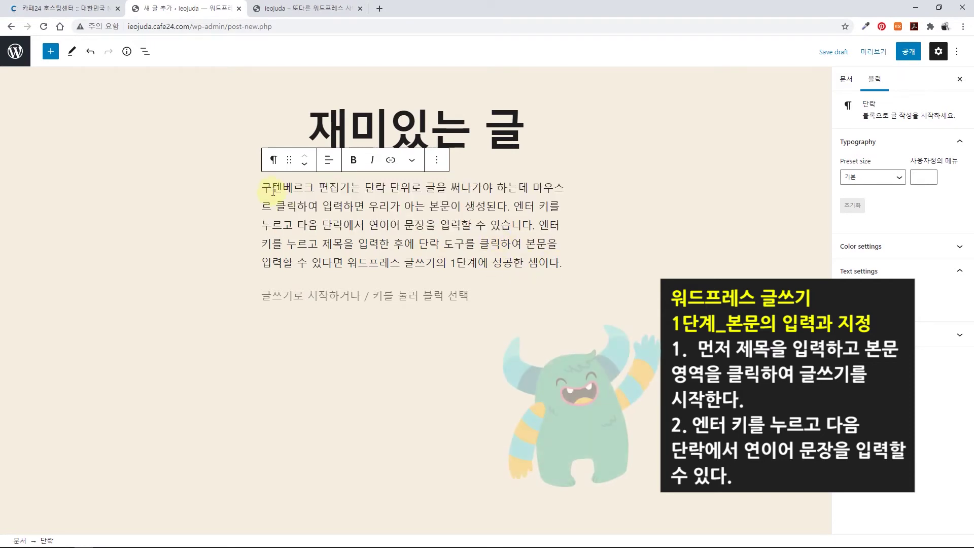
drag(263, 188, 577, 254)
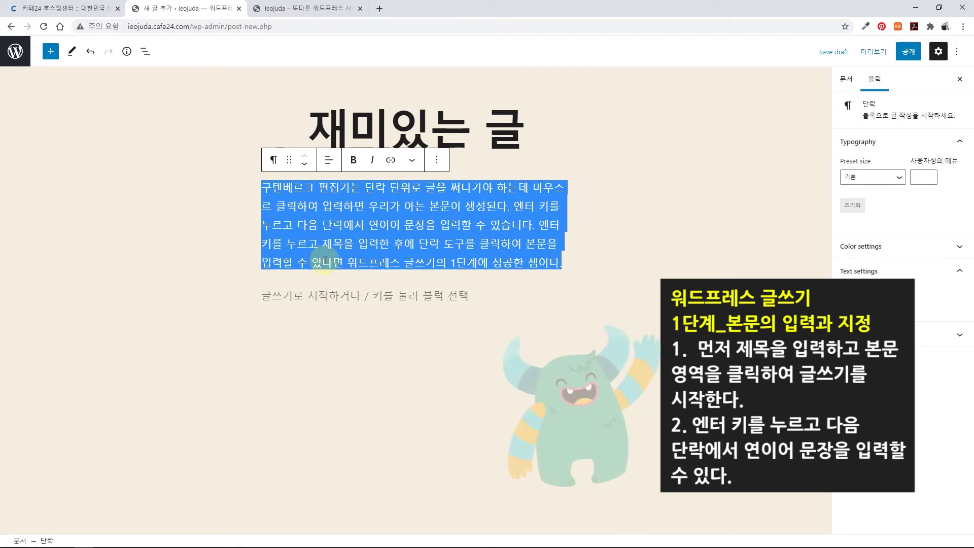
click(267, 300)
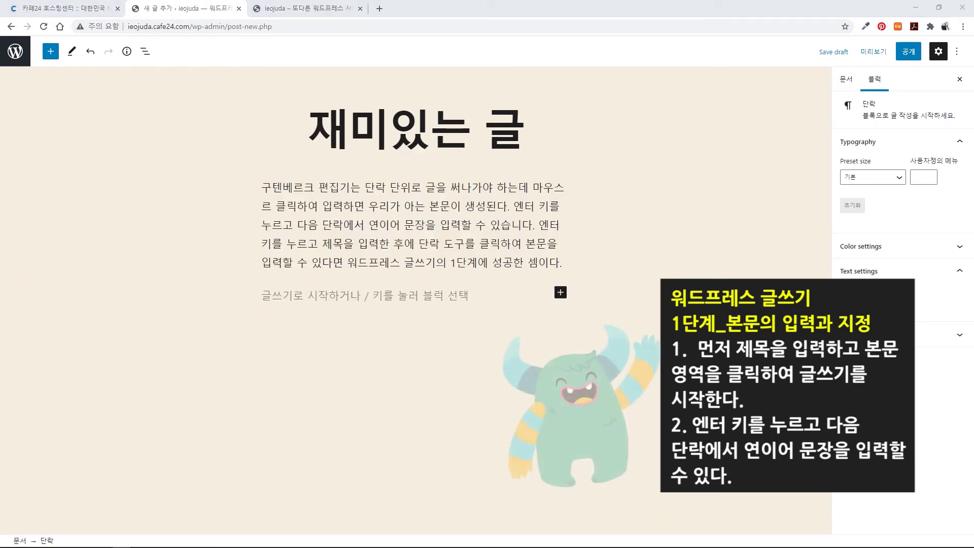
click(294, 296)
right_click(294, 297)
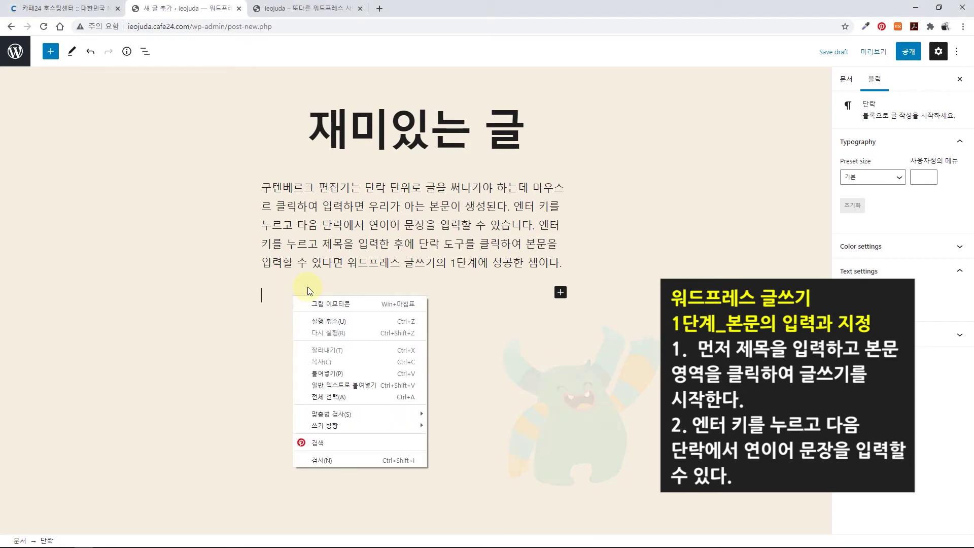
click(356, 385)
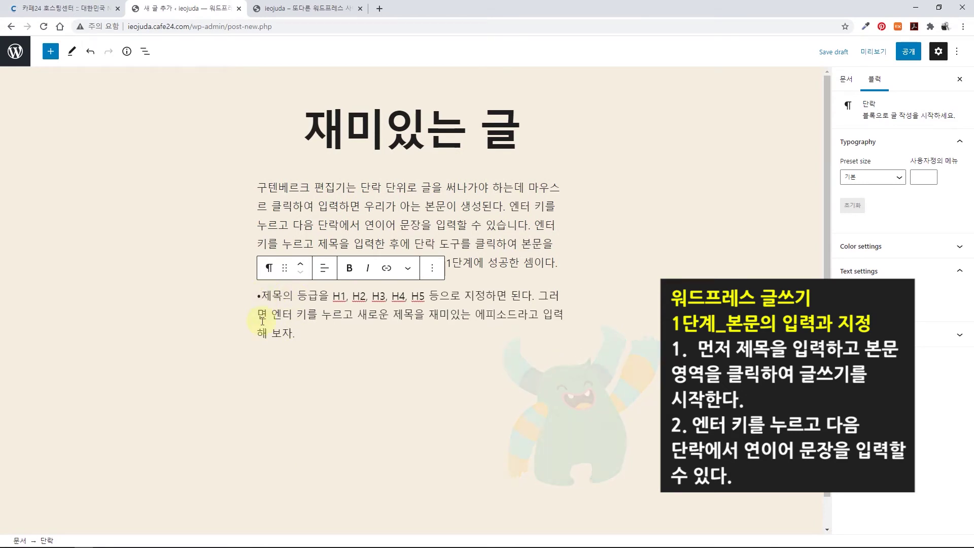
Step: Delete the bullet character at the start of the pasted paragraph and start an empty paragraph block below it
key(BackSpace)
key(Right)
key(Right)
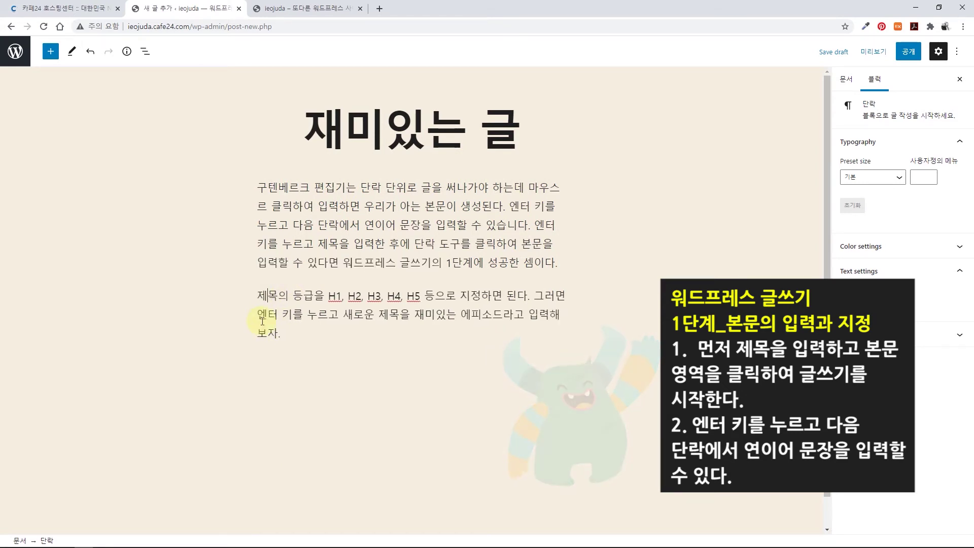
key(Right)
key(Right)
key(Right)
key(Right)
key(Right)
key(Right)
key(Right)
key(Right)
key(Right)
key(Right)
key(Right)
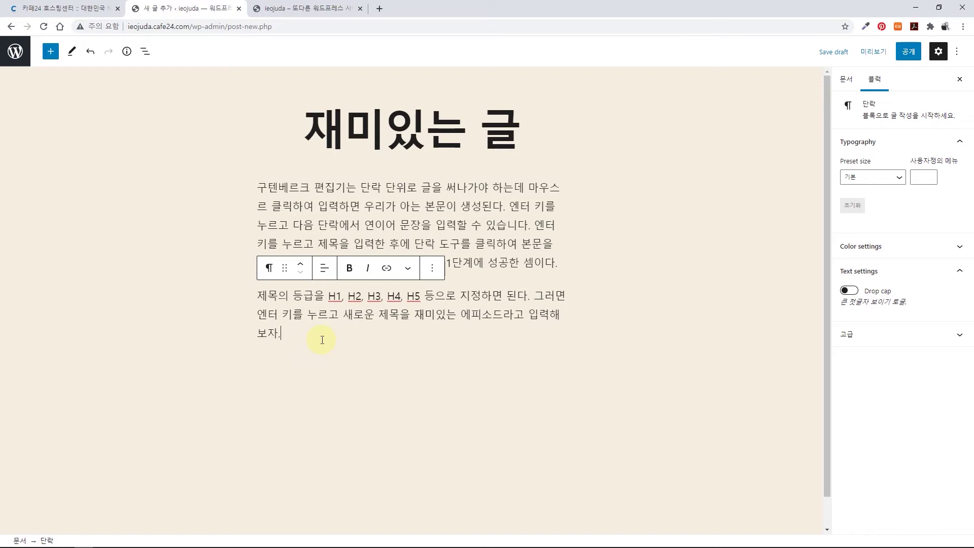
key(Return)
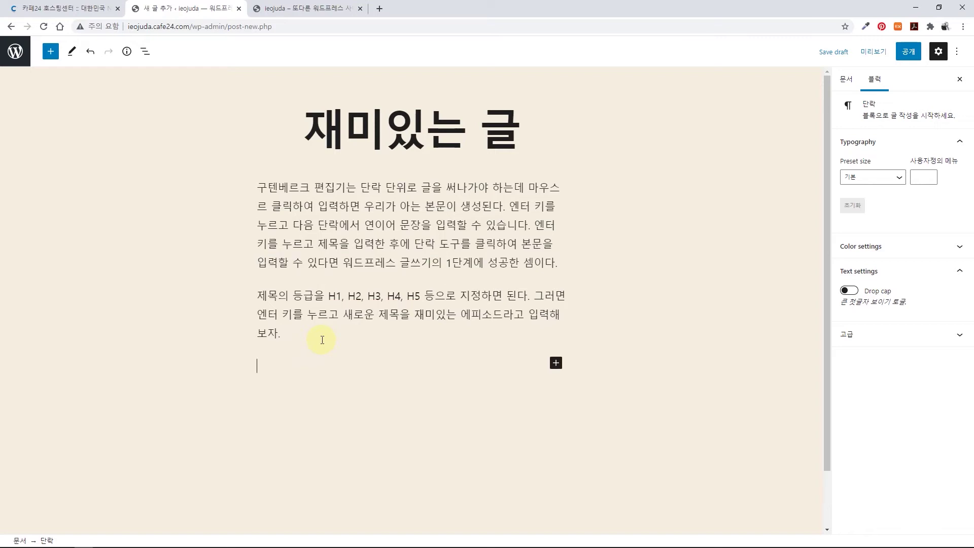
Step: Choose the paragraph type (단락) for the empty block and enter "재미있는 에피소드" in it
click(556, 364)
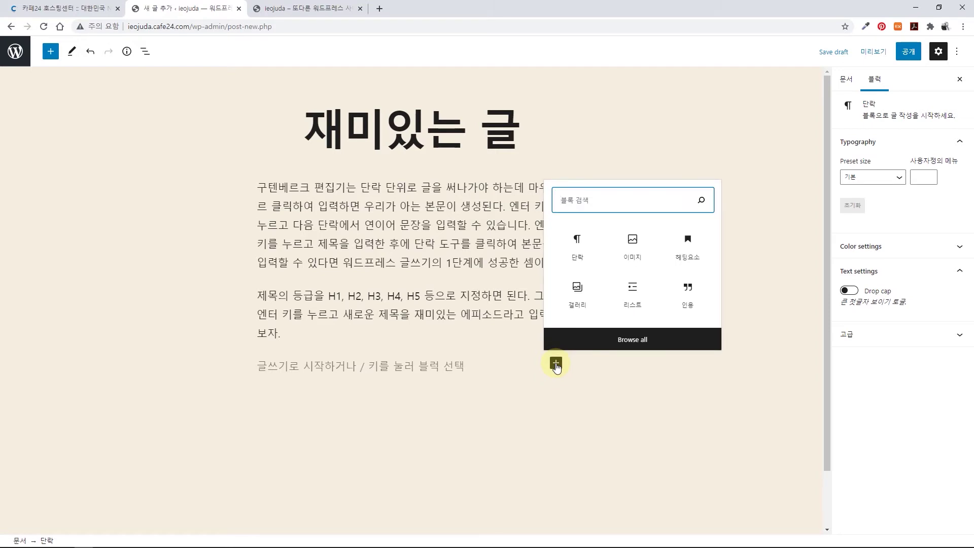
click(564, 247)
text(재미있는)
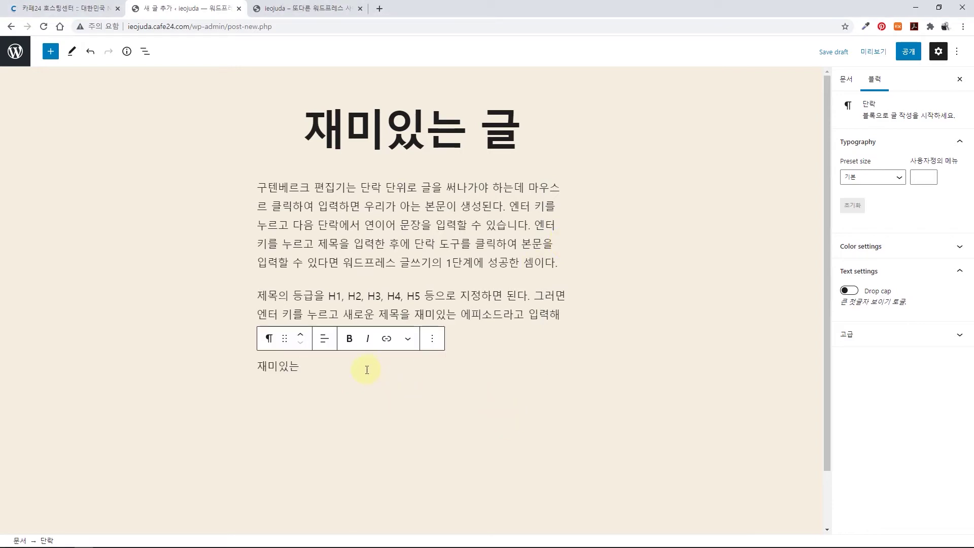
text( 에피소드)
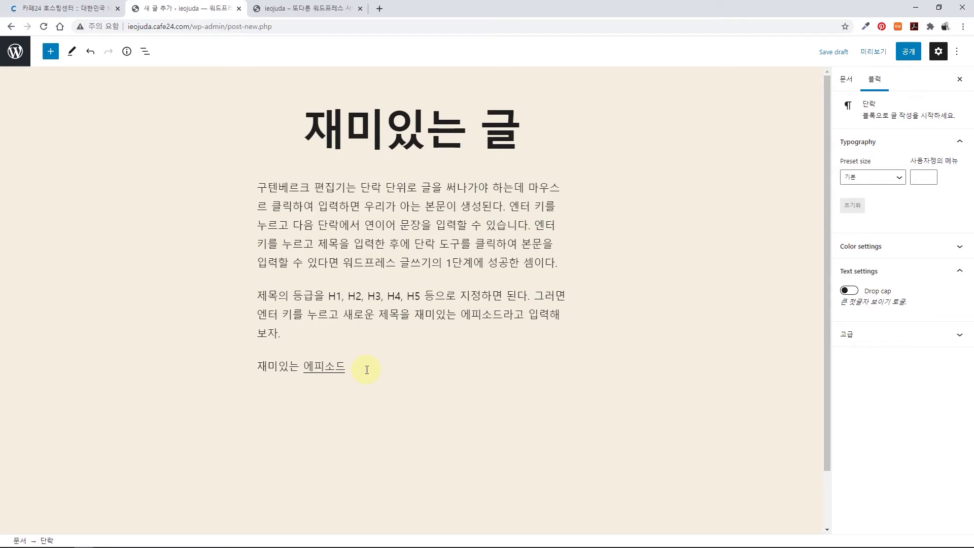
click(354, 365)
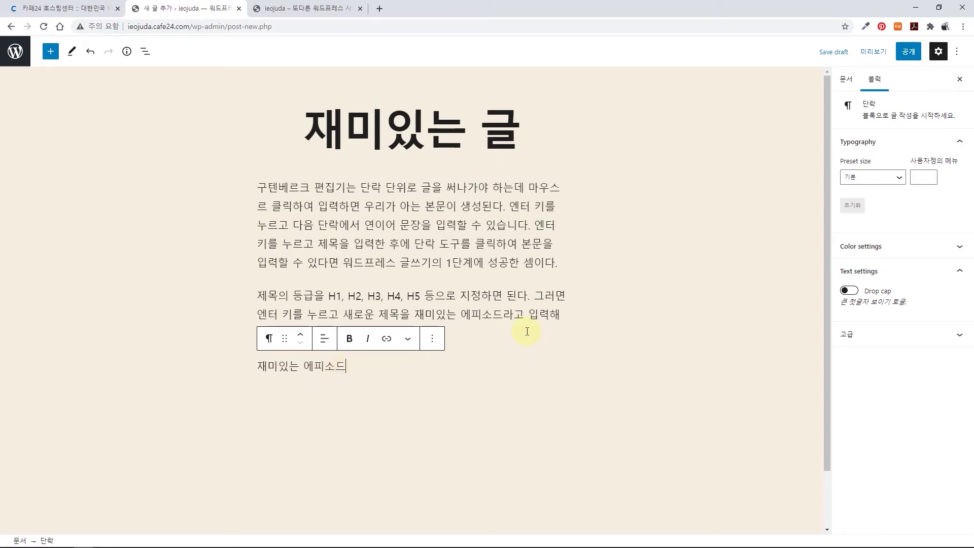
click(381, 312)
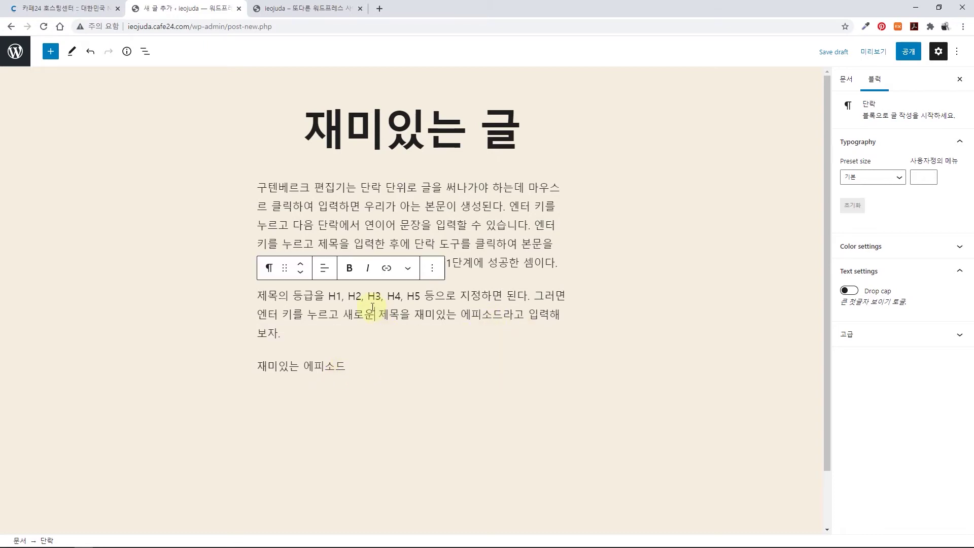
click(286, 337)
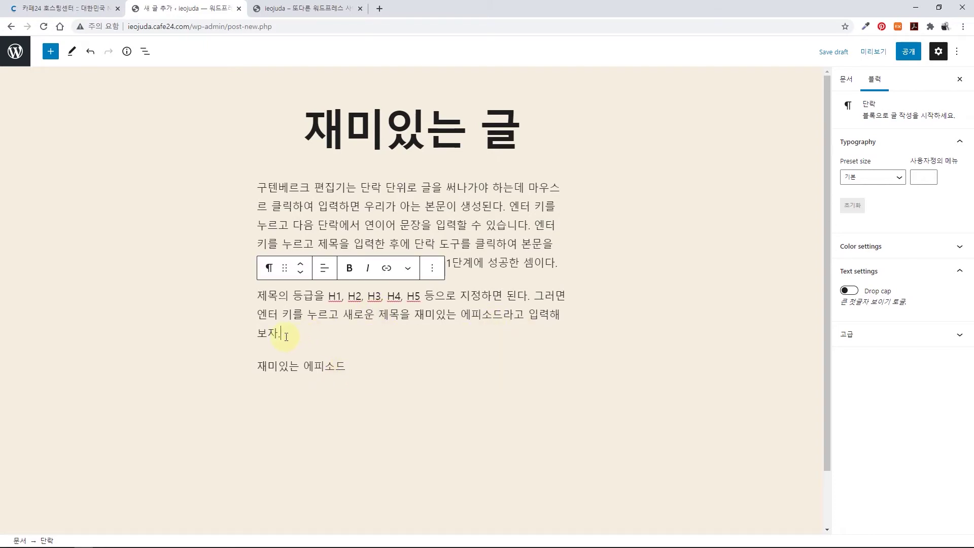
click(558, 263)
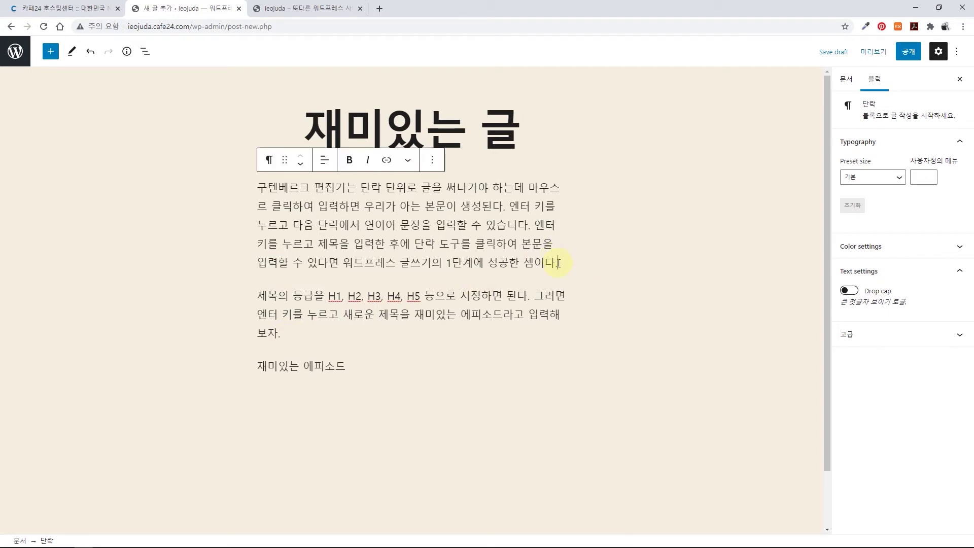
click(348, 369)
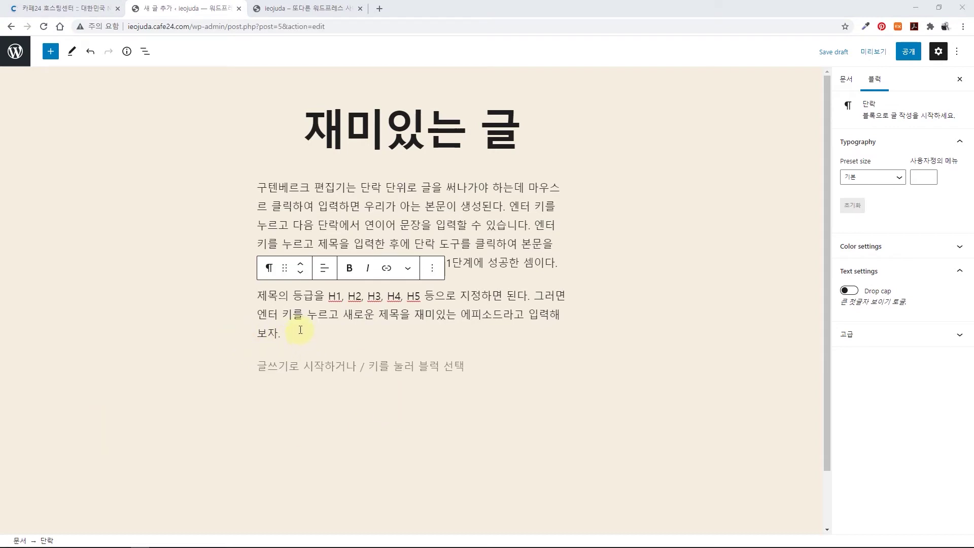
Step: Look at the block types that the paragraph beginning "제목의 등급을" can be transformed into
click(301, 329)
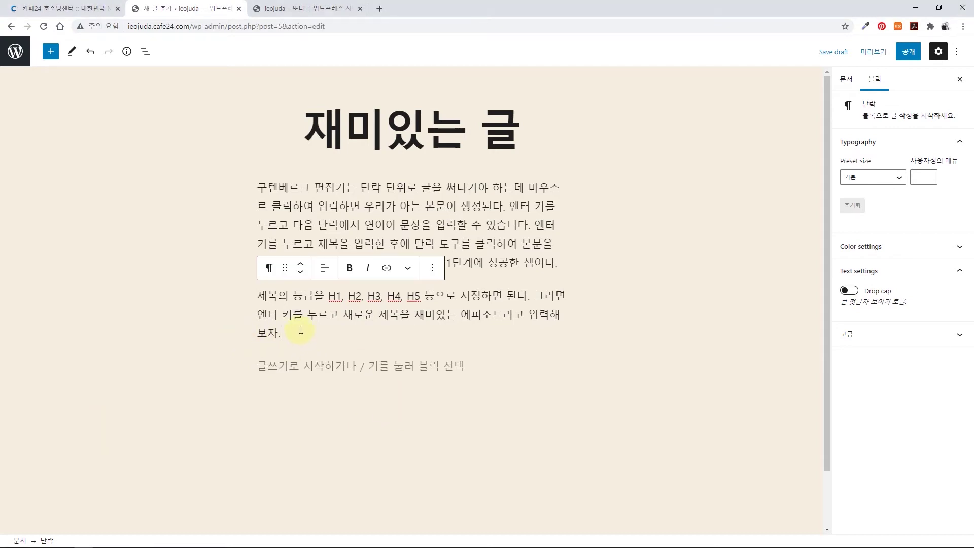
click(560, 263)
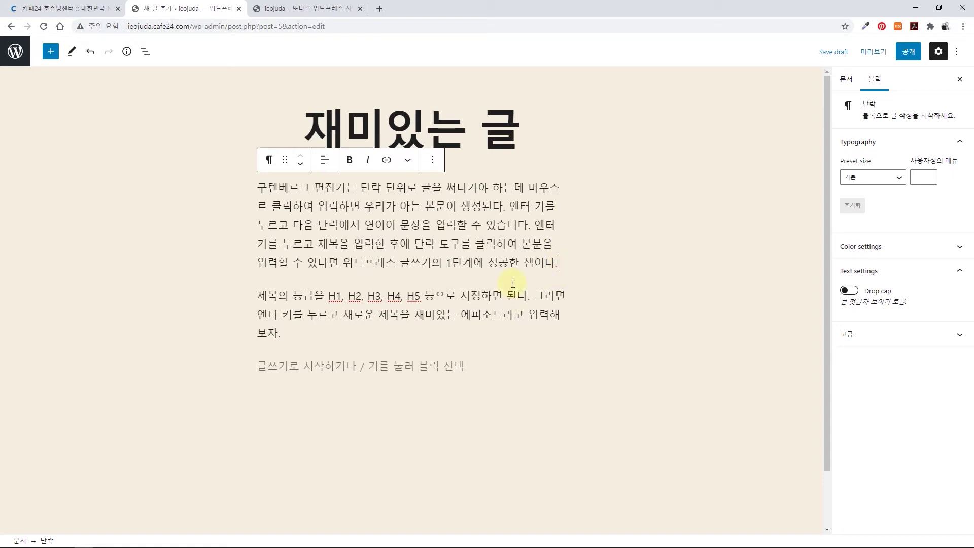
click(314, 339)
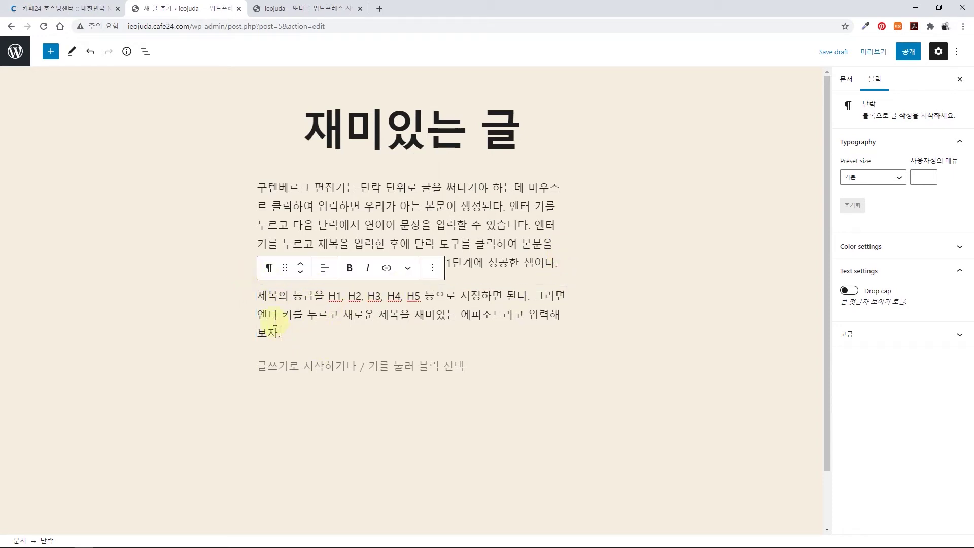
click(269, 269)
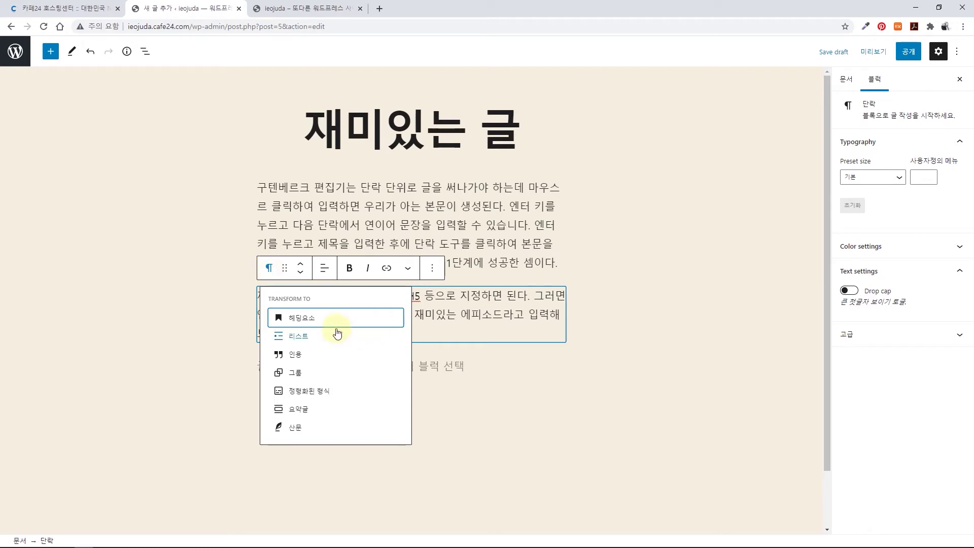
click(420, 332)
Step: Write "재미있는 에피소드" in the empty last paragraph block
click(277, 369)
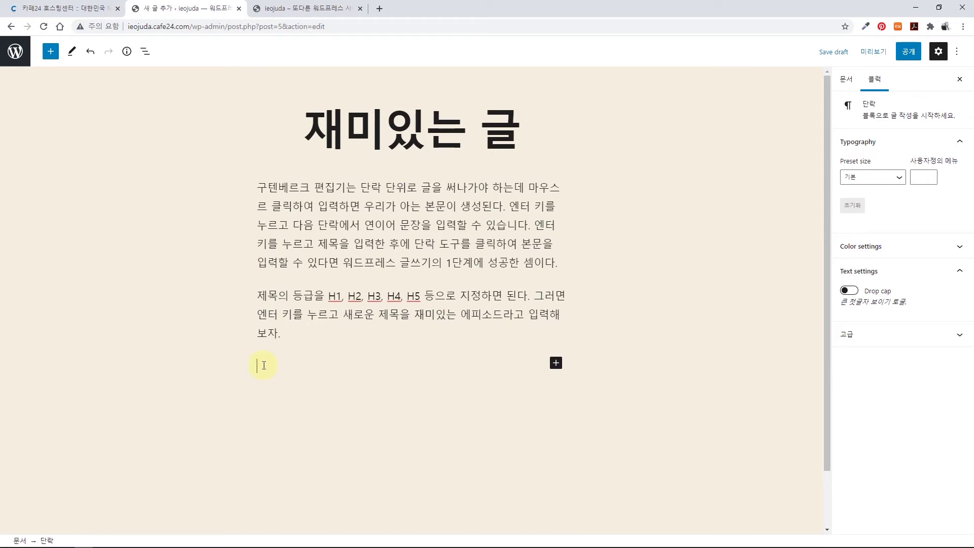
text(재미이)
text(있는 에피)
text(소드)
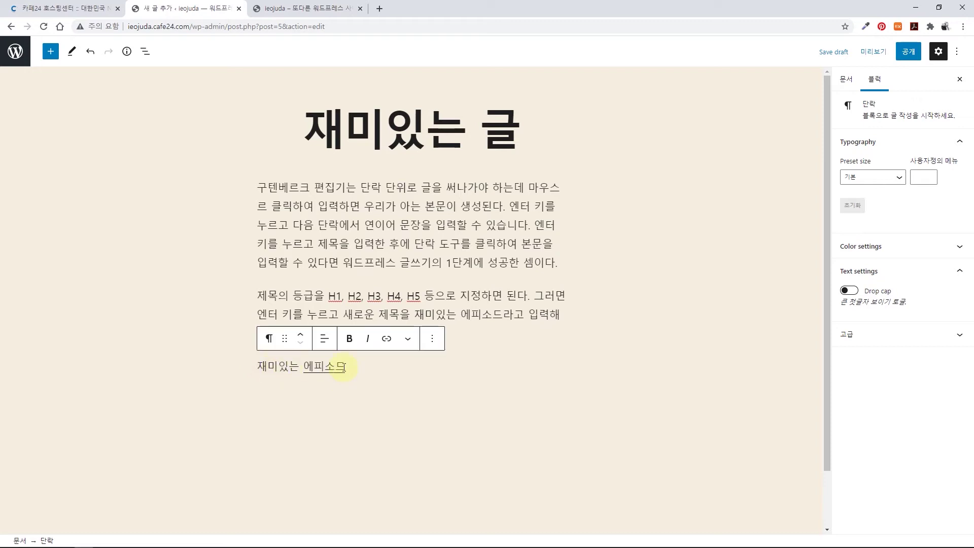
Step: Transform the "재미있는 에피소드" paragraph into a heading block (헤딩요소) and set its level to H5
click(263, 344)
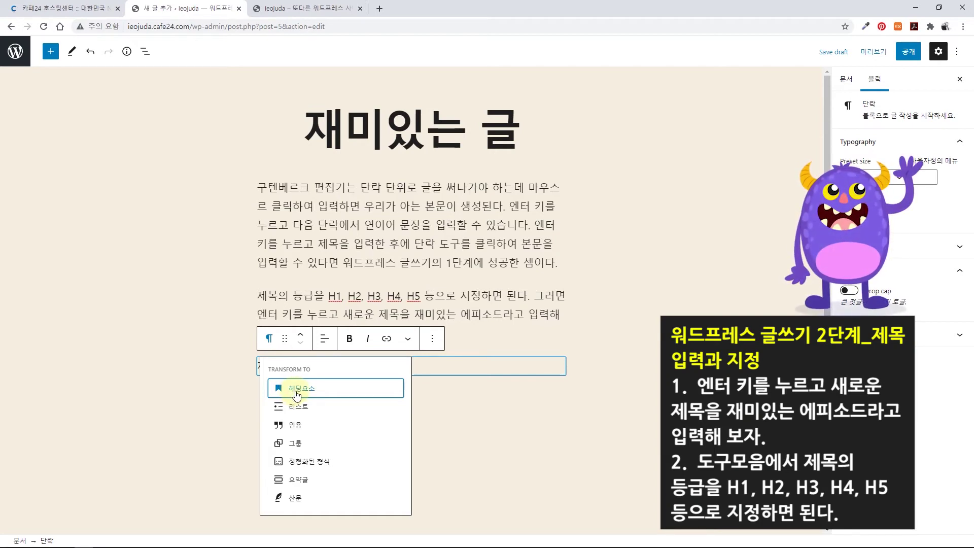
click(297, 390)
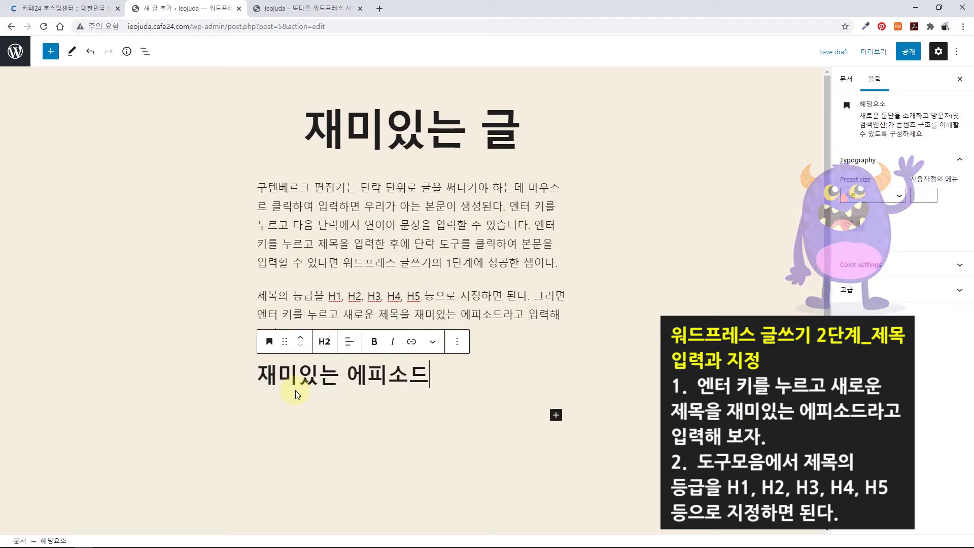
click(327, 348)
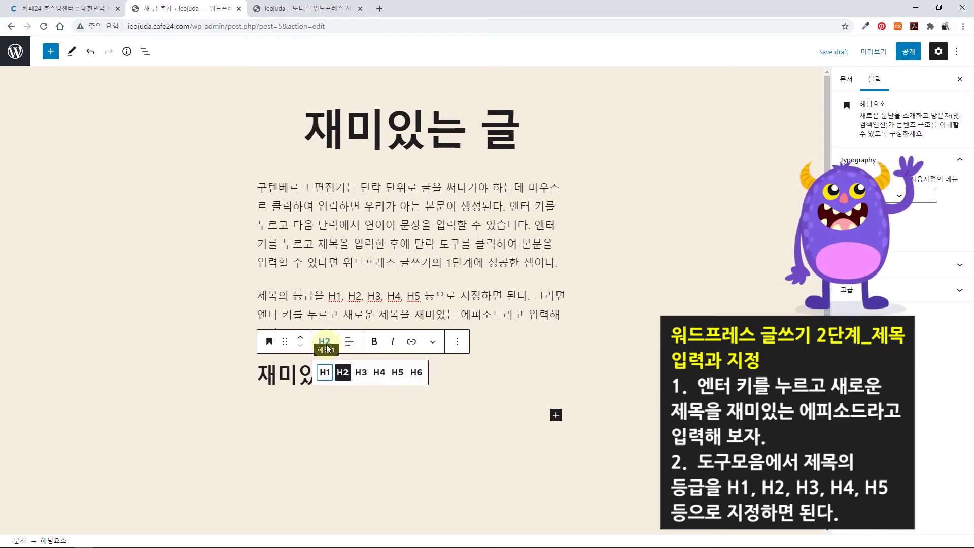
click(395, 372)
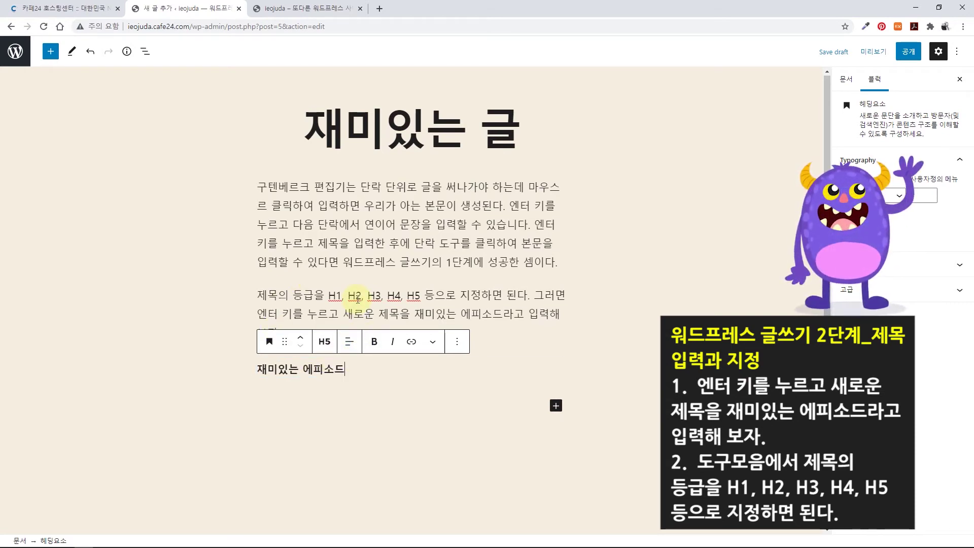
Step: Start a paragraph below the H5 heading and paste the copied text beginning "H5를 지정한 제목 지정에" as plain text
scroll(358, 299, down, 1)
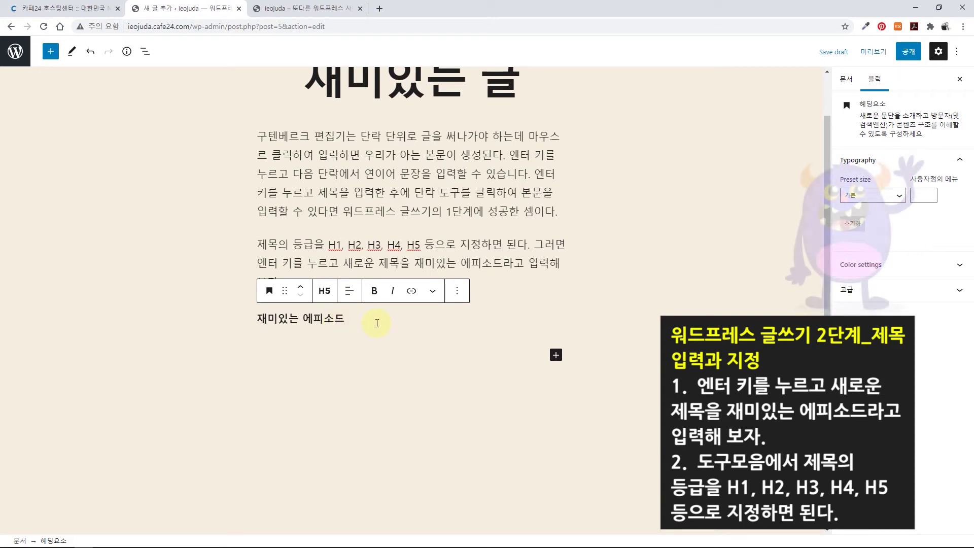
click(267, 347)
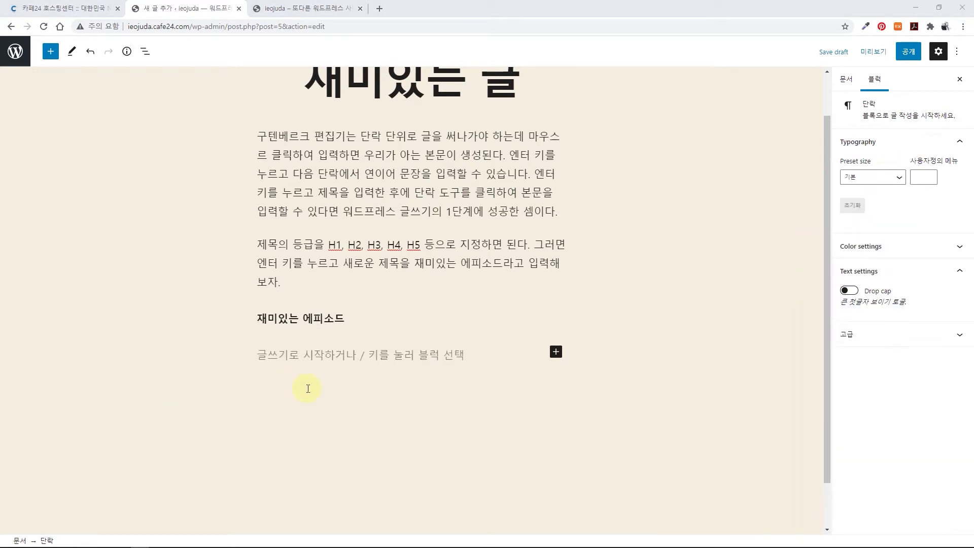
click(284, 355)
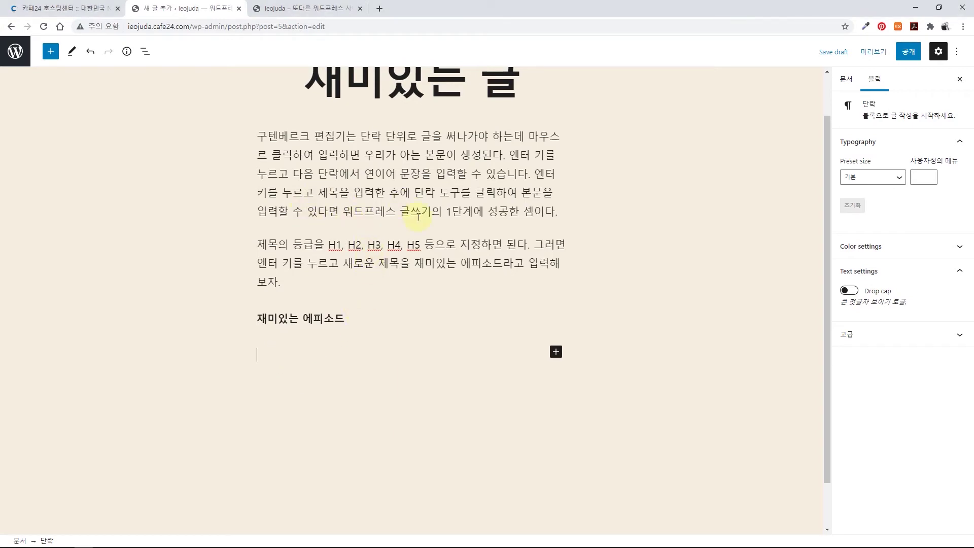
right_click(264, 358)
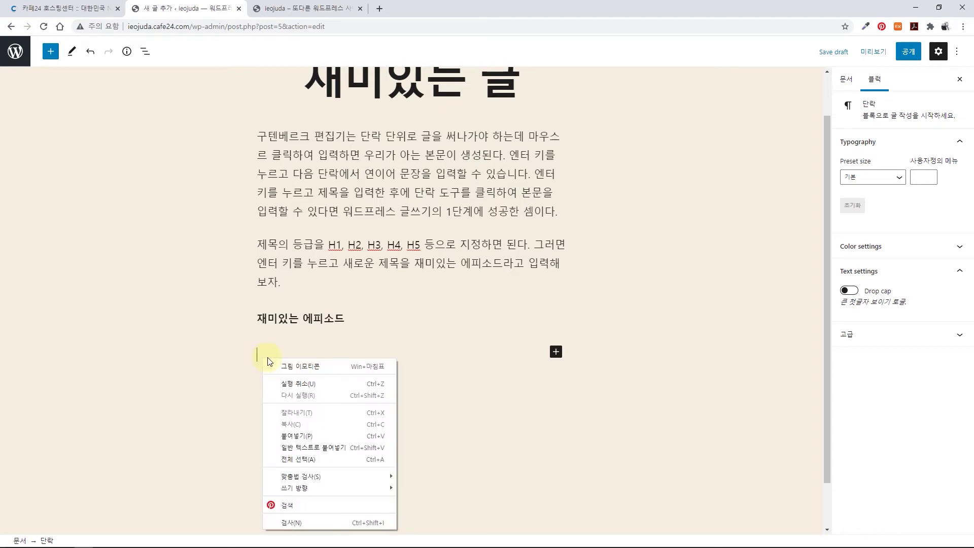
click(309, 451)
click(432, 411)
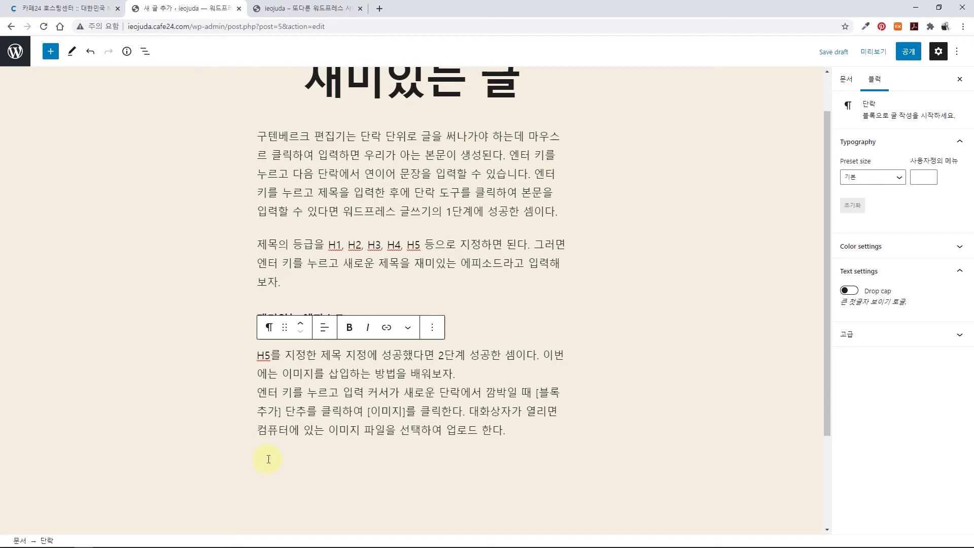
Step: Add an empty paragraph block below the pasted text and look at the block types offered for insertion there
click(381, 411)
key(Return)
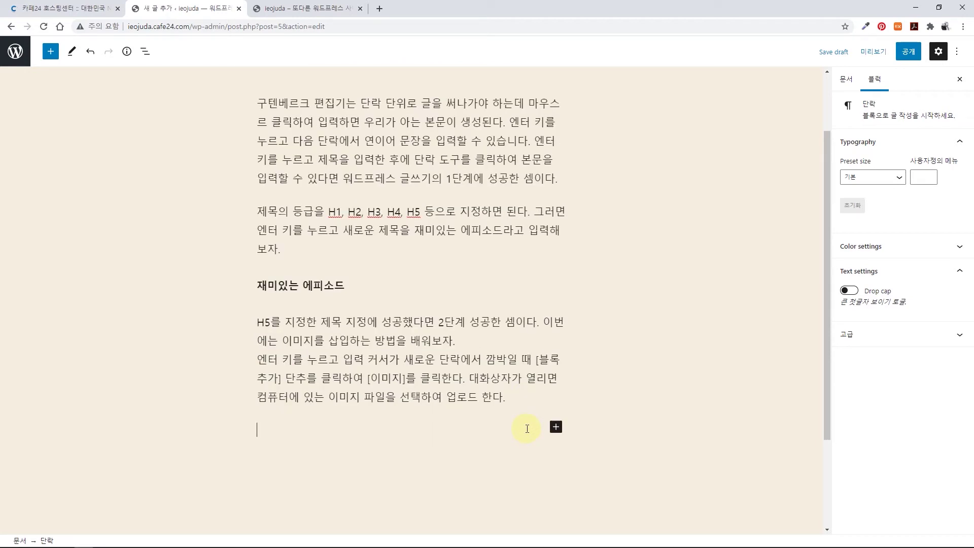
click(556, 427)
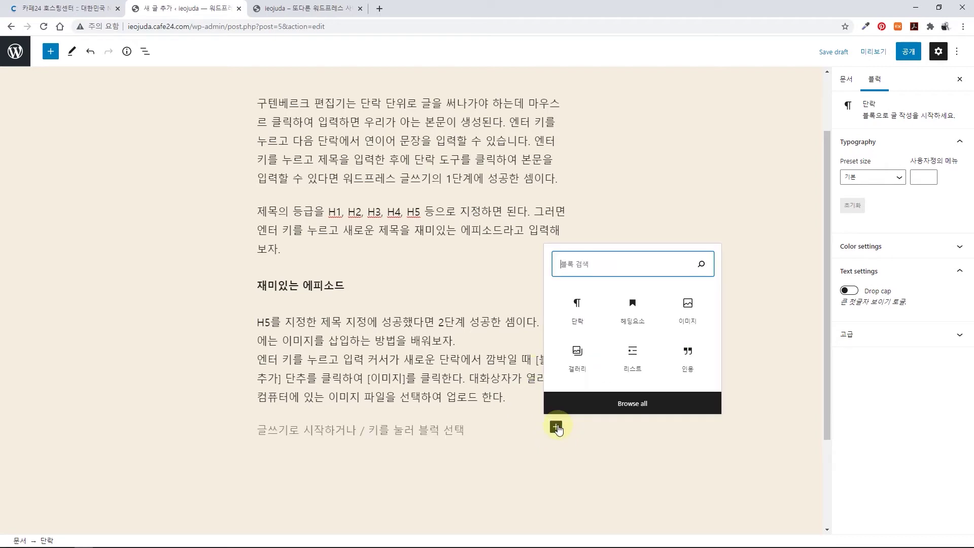
click(557, 428)
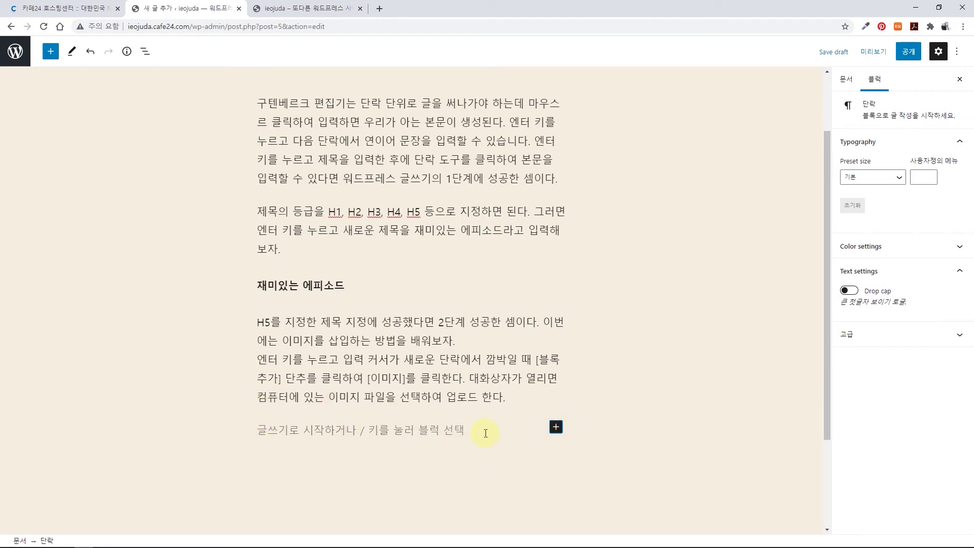
Step: Look through the full block library, from the text blocks to the media and design blocks, and return to the empty last paragraph
click(557, 428)
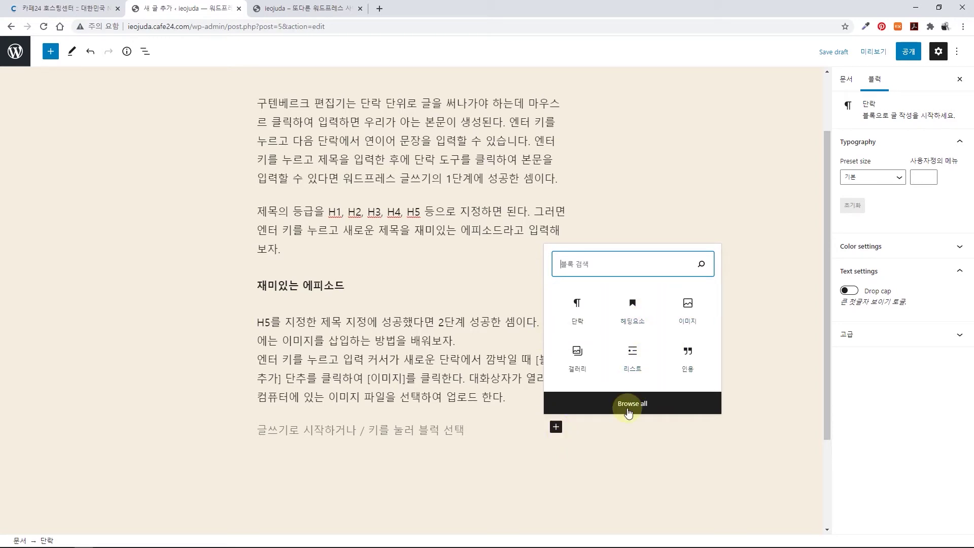
click(632, 404)
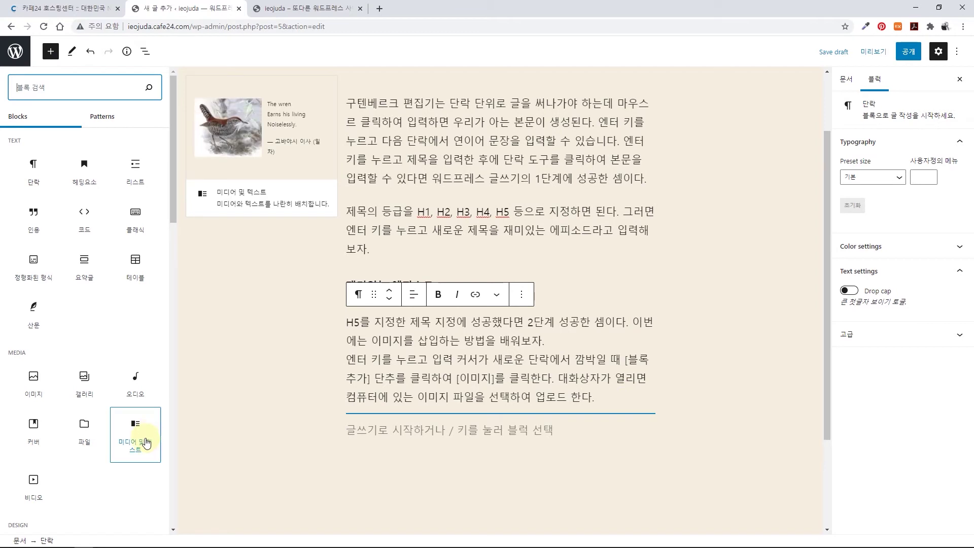
scroll(156, 323, down, 1)
double_click(155, 280)
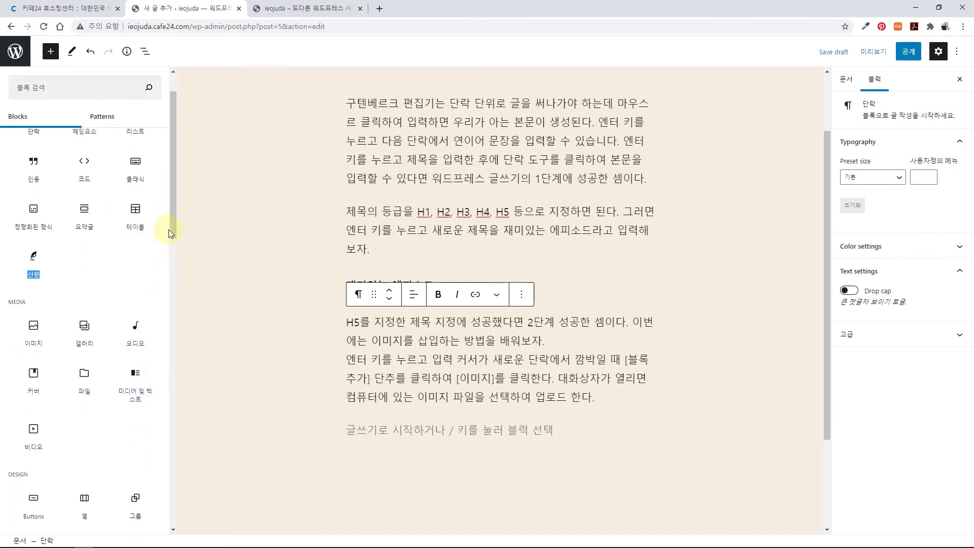
scroll(175, 221, down, 3)
drag(169, 299, 176, 172)
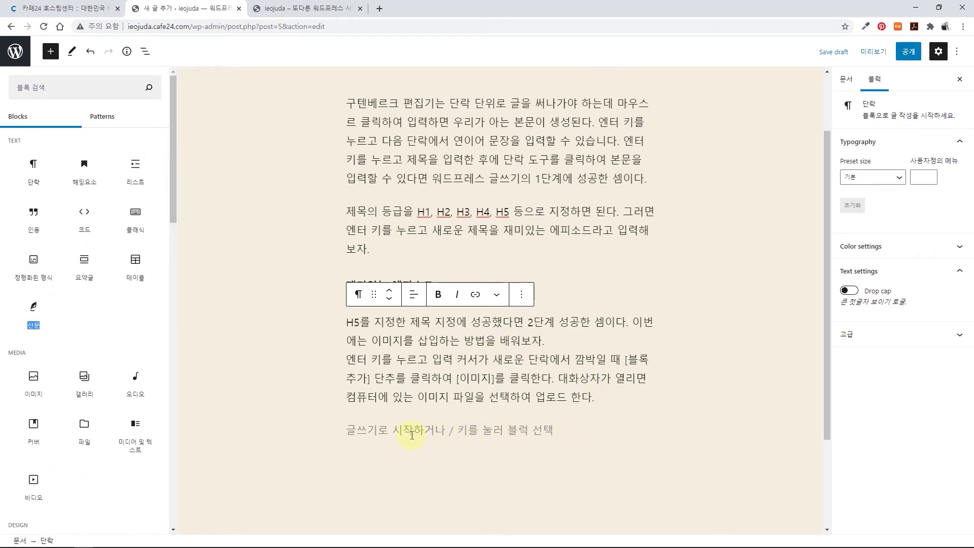
click(370, 431)
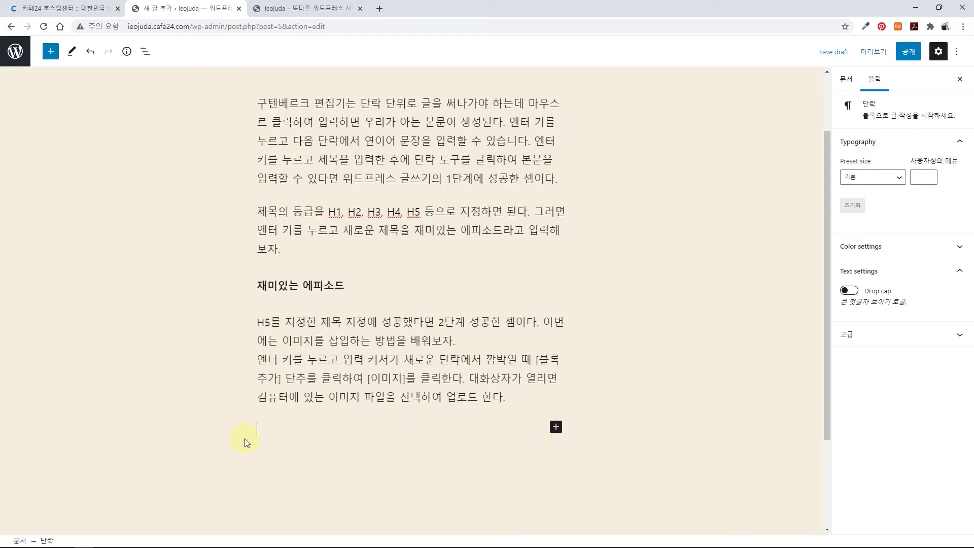
Step: Insert an image block (이미지) at the empty last paragraph and upload ad03.jpg from the computer into it
click(556, 427)
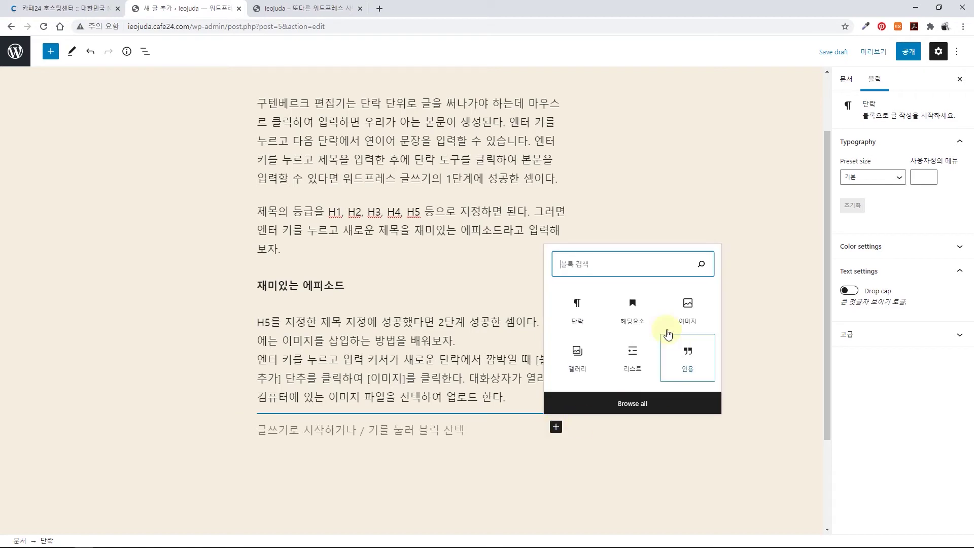
click(681, 312)
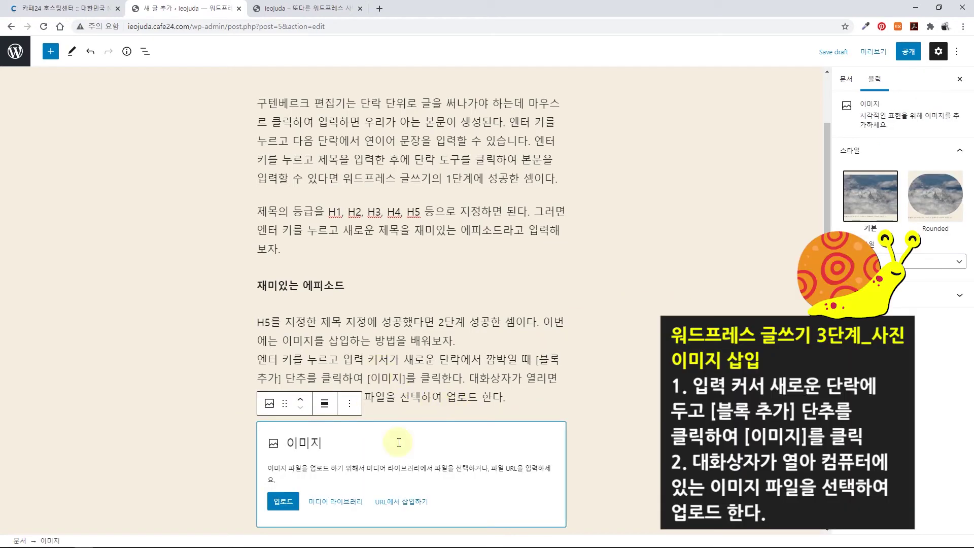
scroll(428, 444, down, 2)
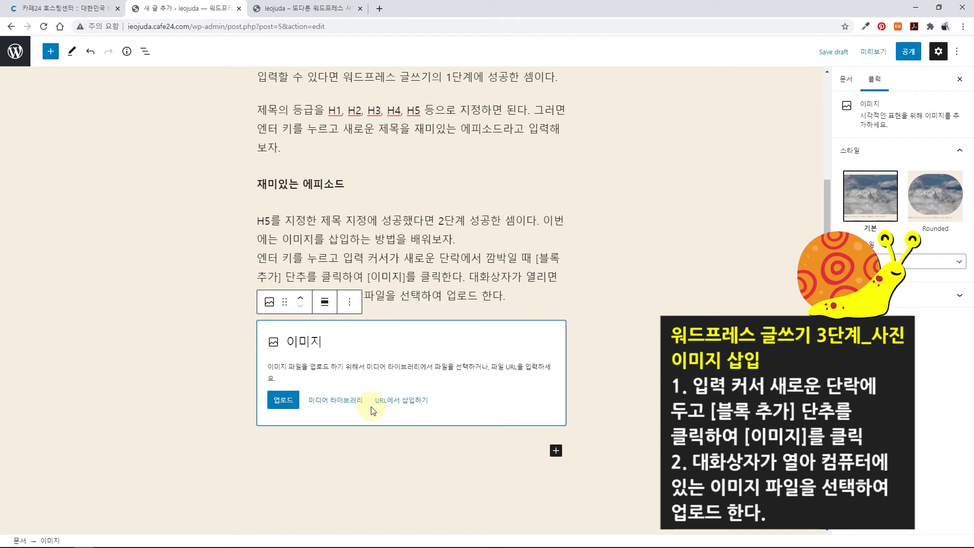
click(286, 406)
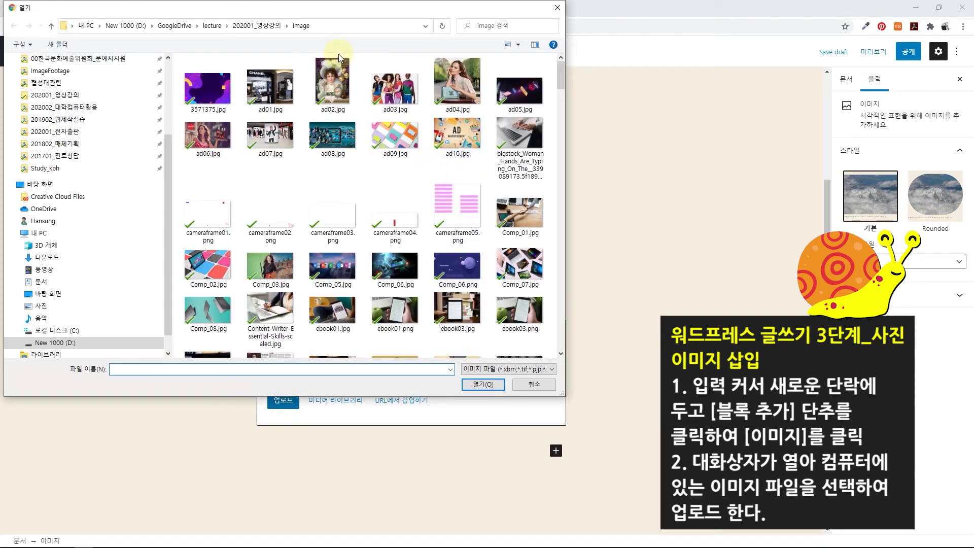
click(402, 91)
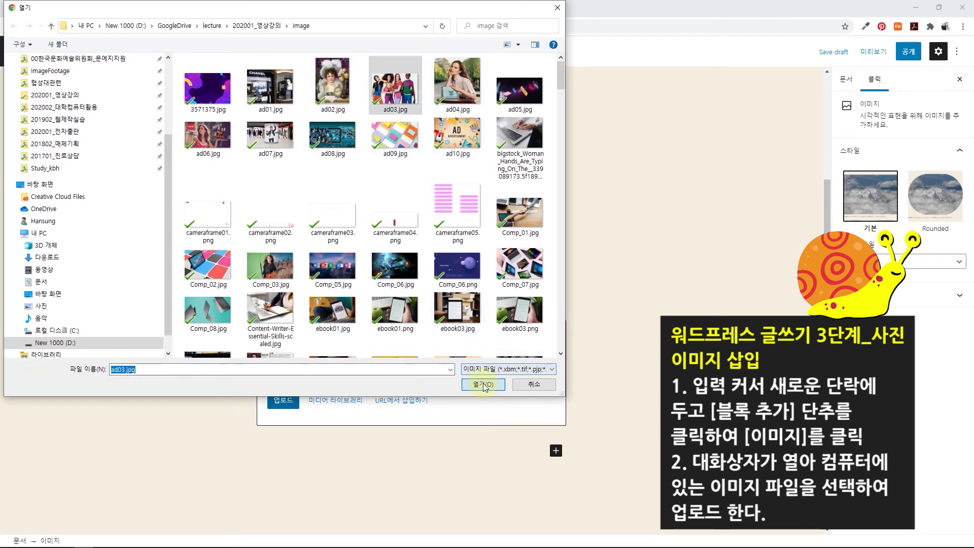
click(483, 384)
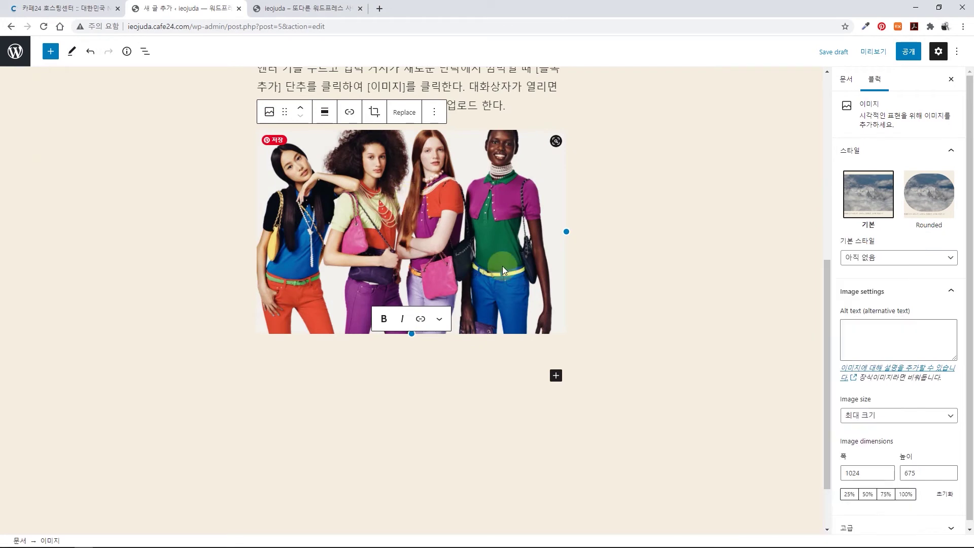
scroll(503, 267, up, 1)
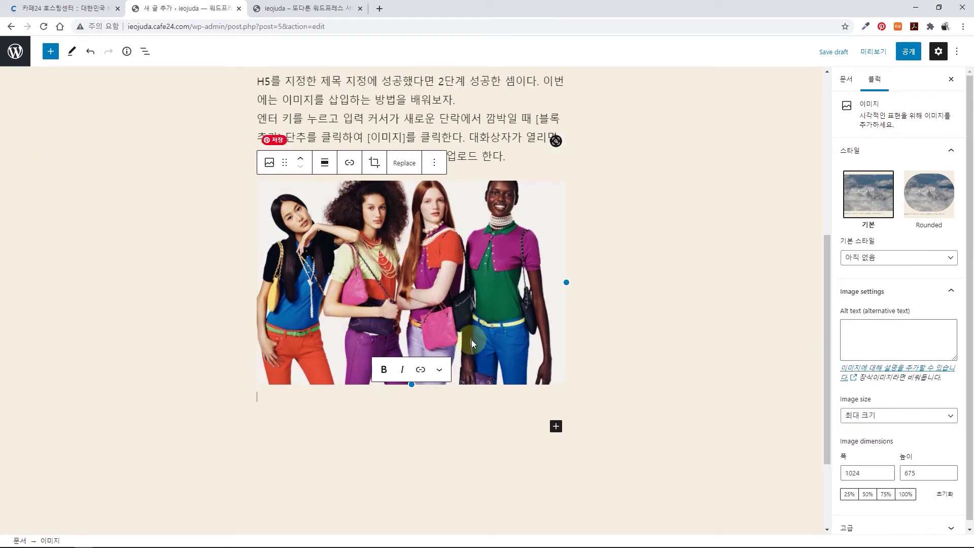
Step: Start a paragraph below the image and paste the copied text beginning "이미지를 올리는 데 성공했다면" as plain text
click(268, 408)
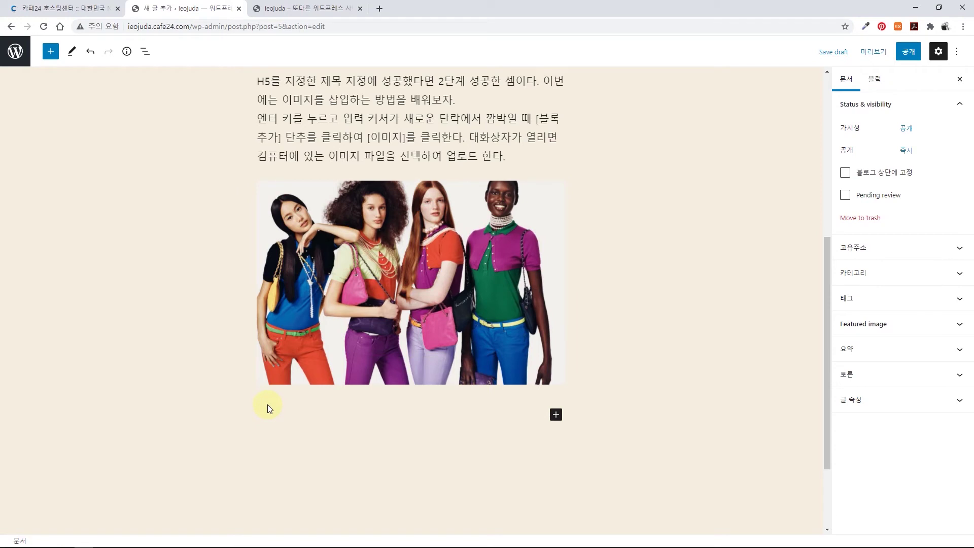
click(271, 410)
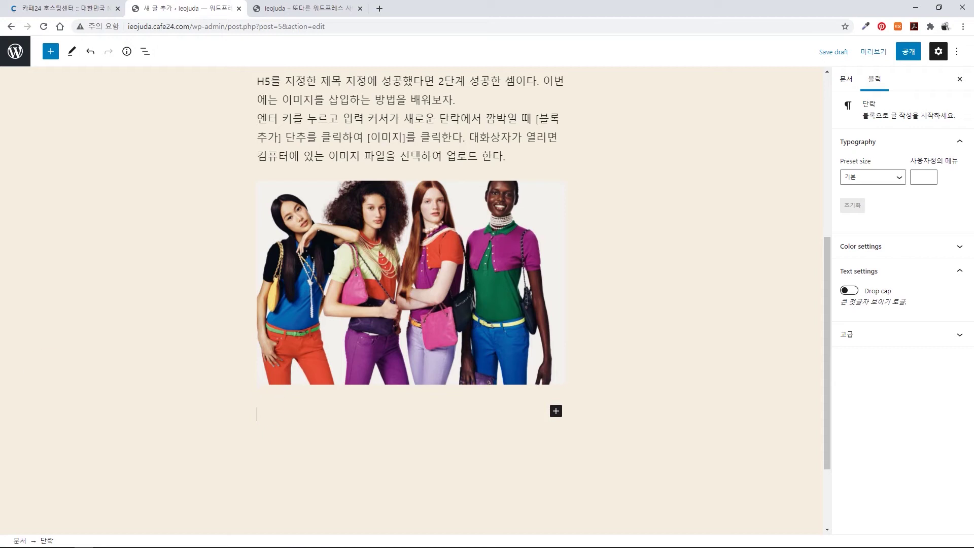
key(alt+Tab)
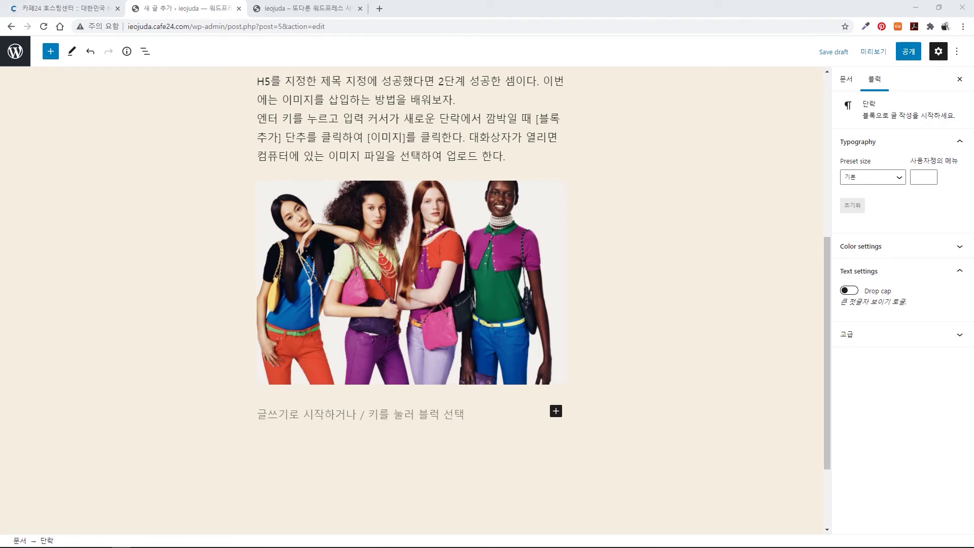
click(300, 463)
click(279, 417)
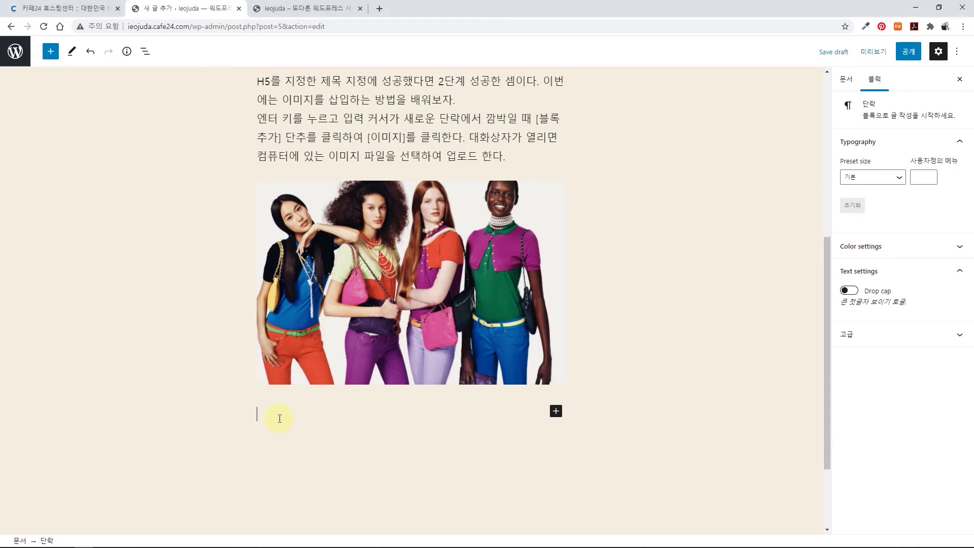
right_click(279, 418)
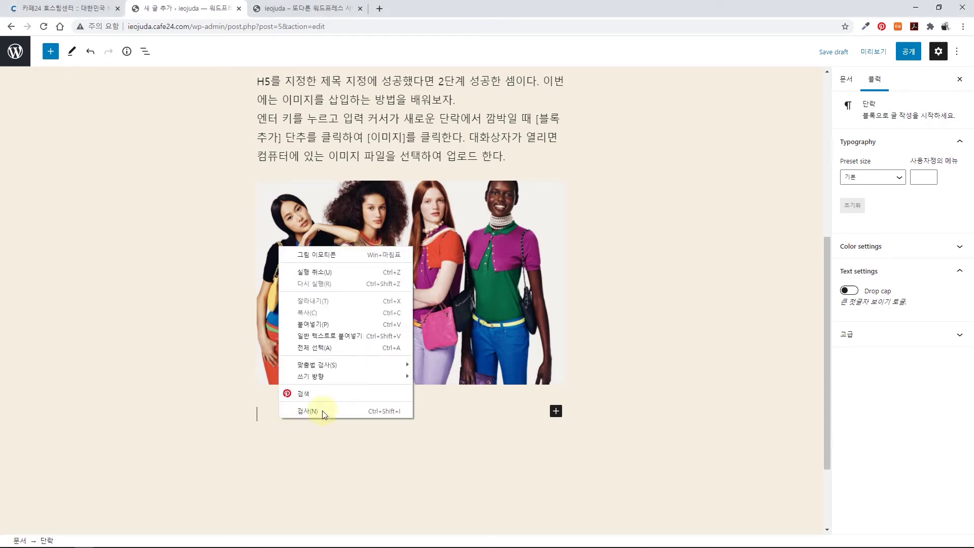
click(349, 336)
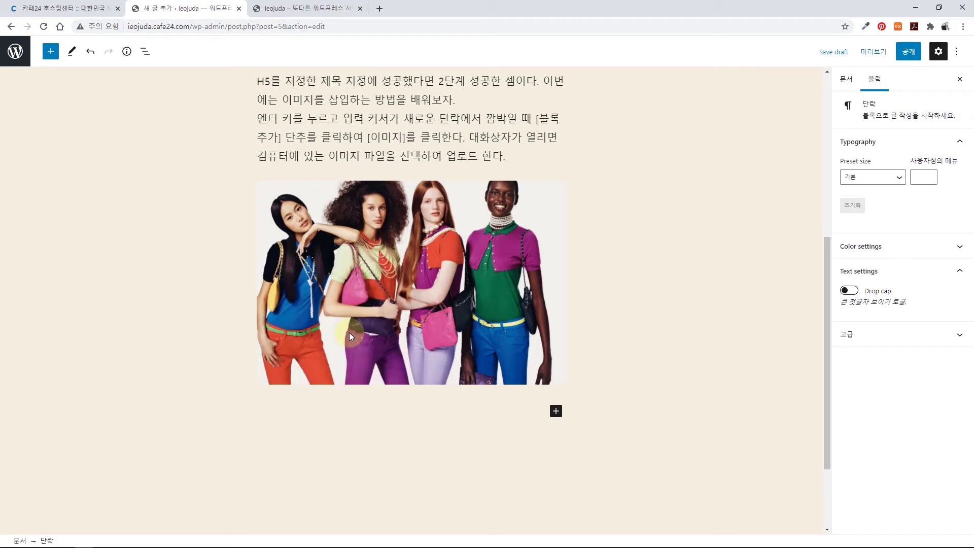
click(325, 433)
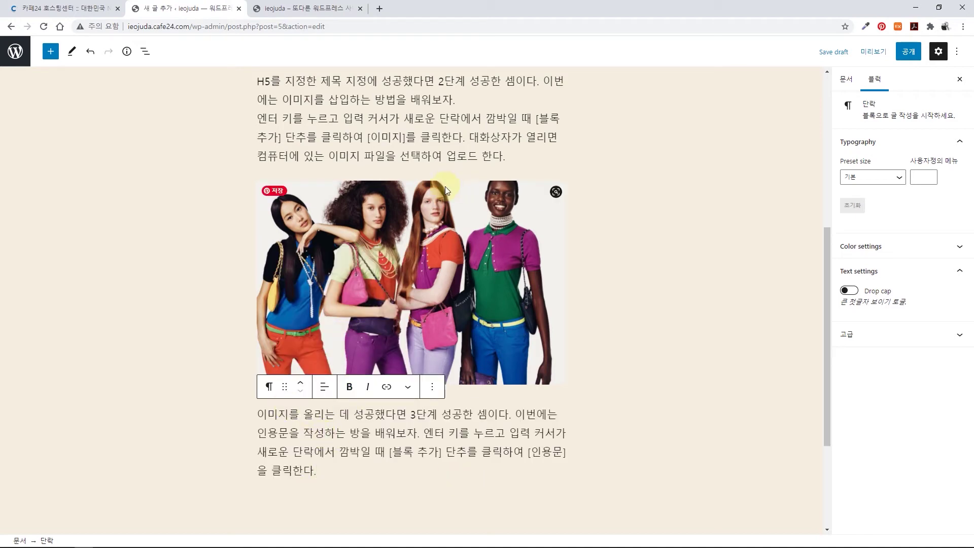
click(340, 478)
click(338, 471)
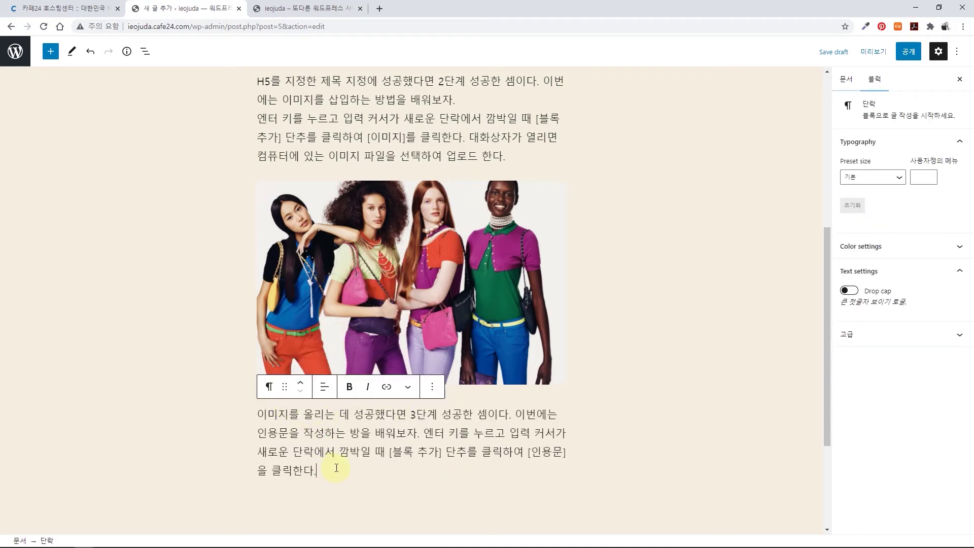
Step: Add a quote block (인용) below the pasted paragraph and paste the copied passage beginning "아난다여, 그대들은" into it as plain text
scroll(355, 456, down, 2)
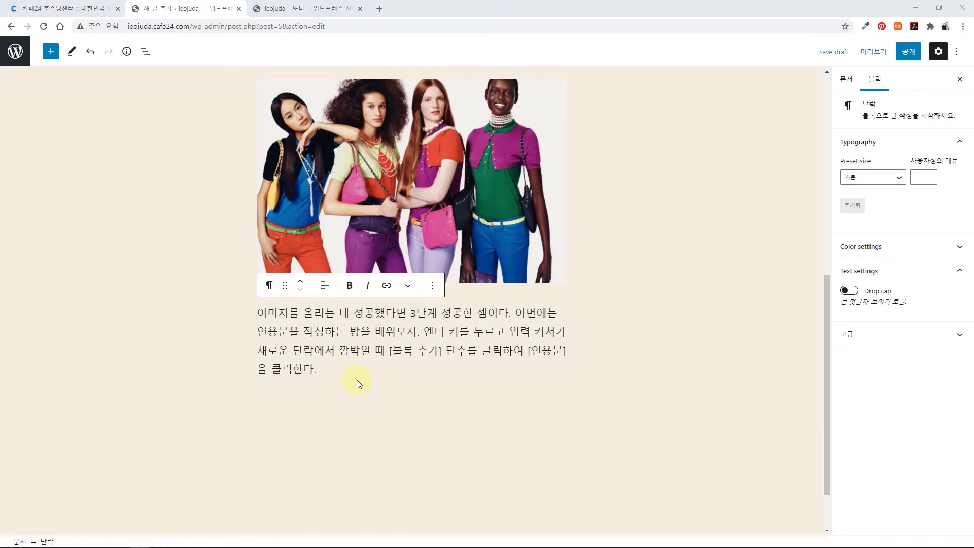
click(264, 400)
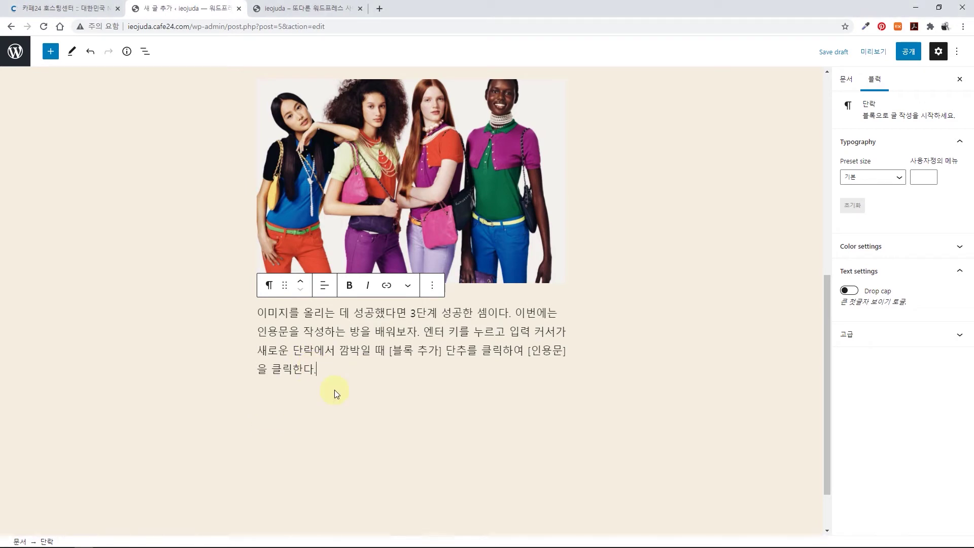
key(Return)
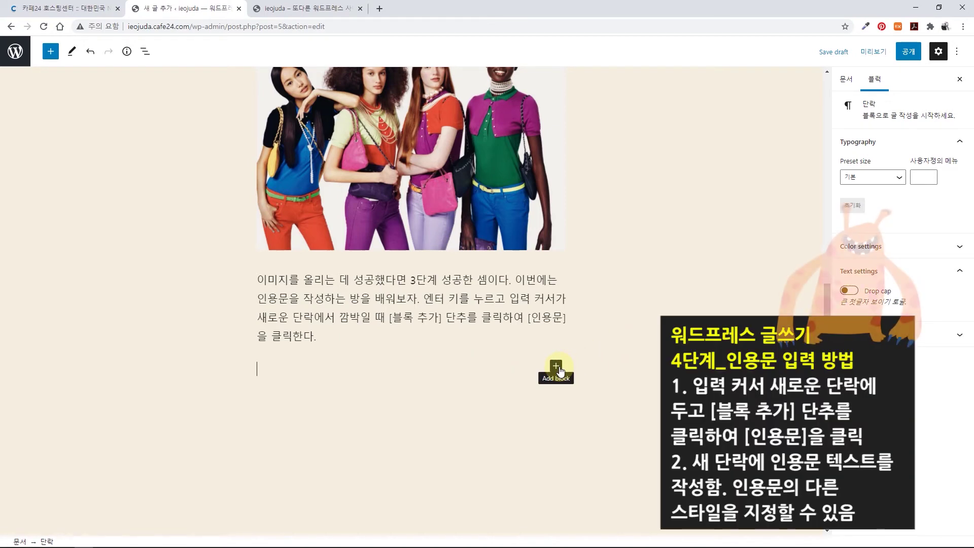
click(557, 367)
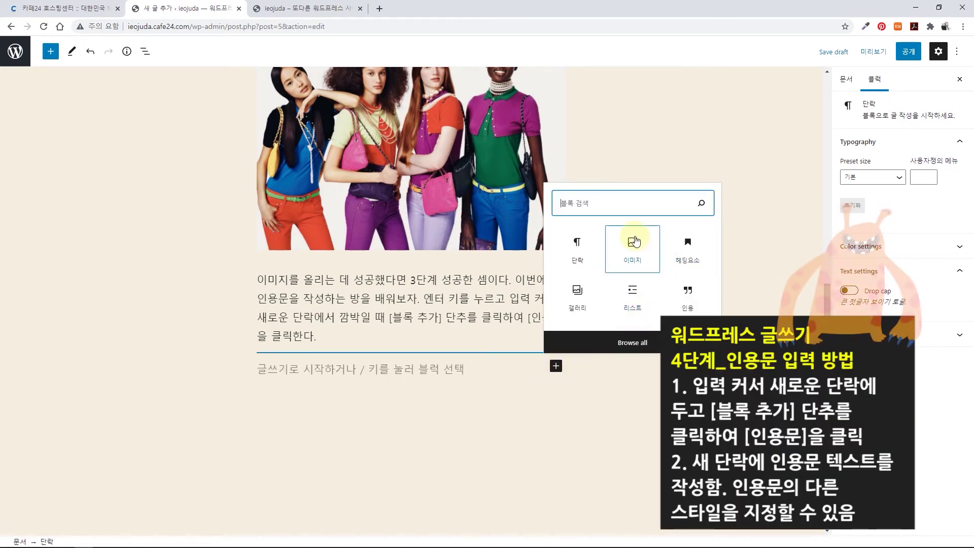
click(693, 301)
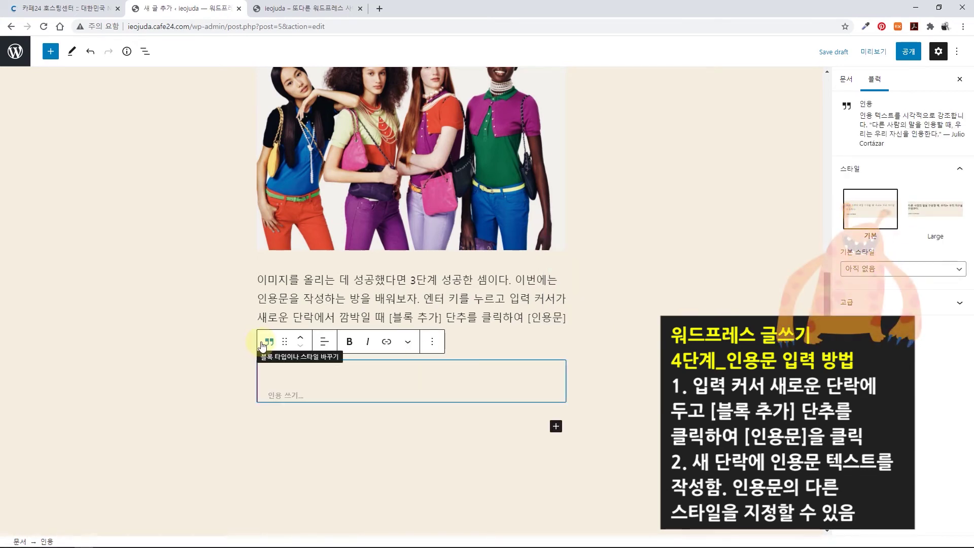
click(271, 370)
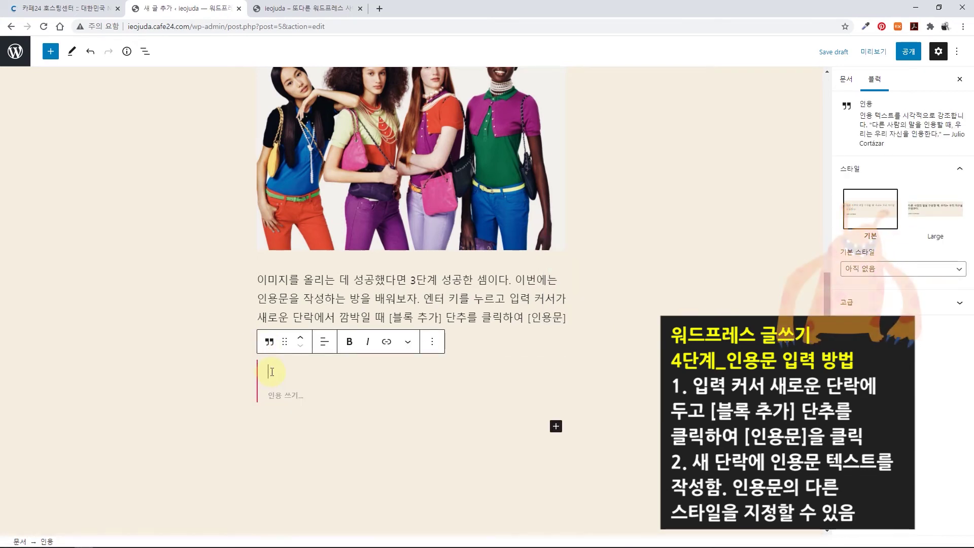
right_click(271, 370)
click(355, 462)
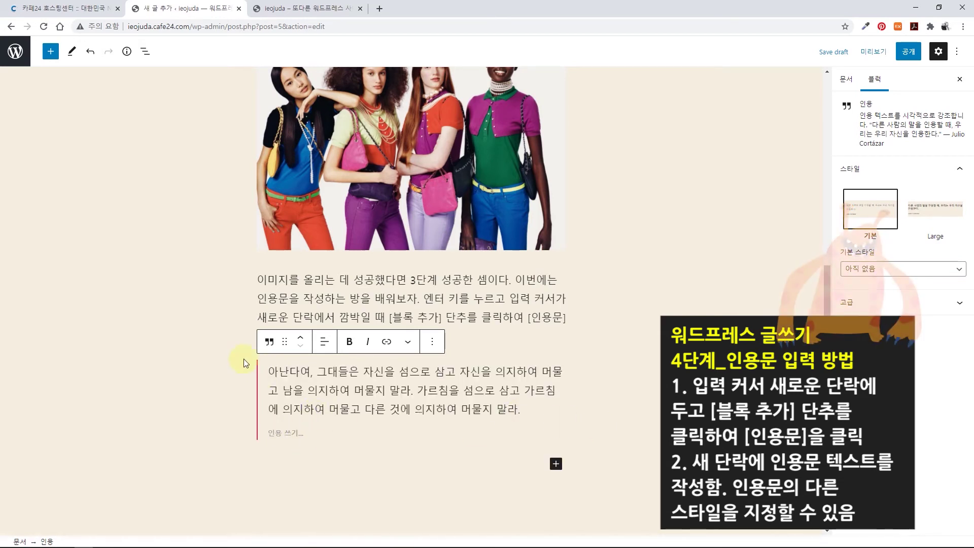
Step: Try the Large style on the quote block and restore its 기본 style
click(269, 345)
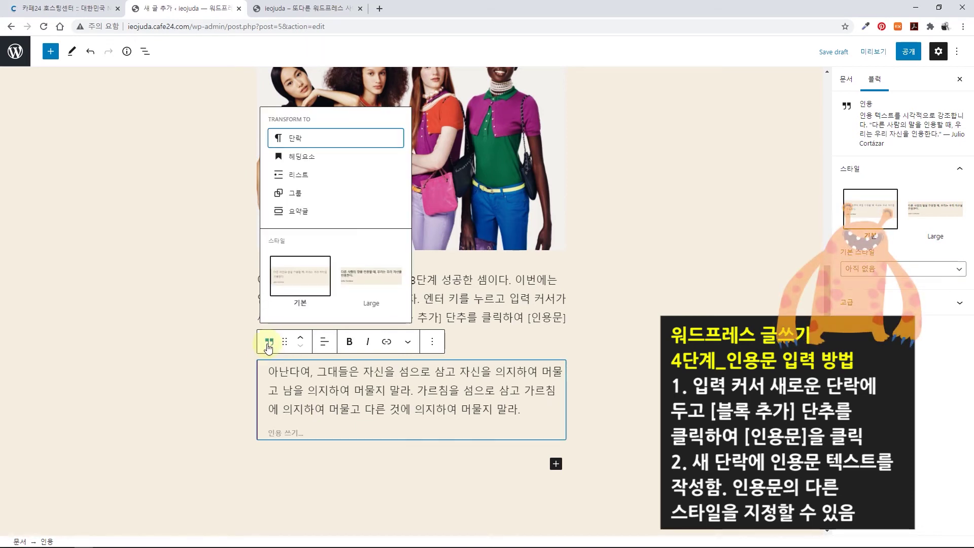
mouse_move(325, 311)
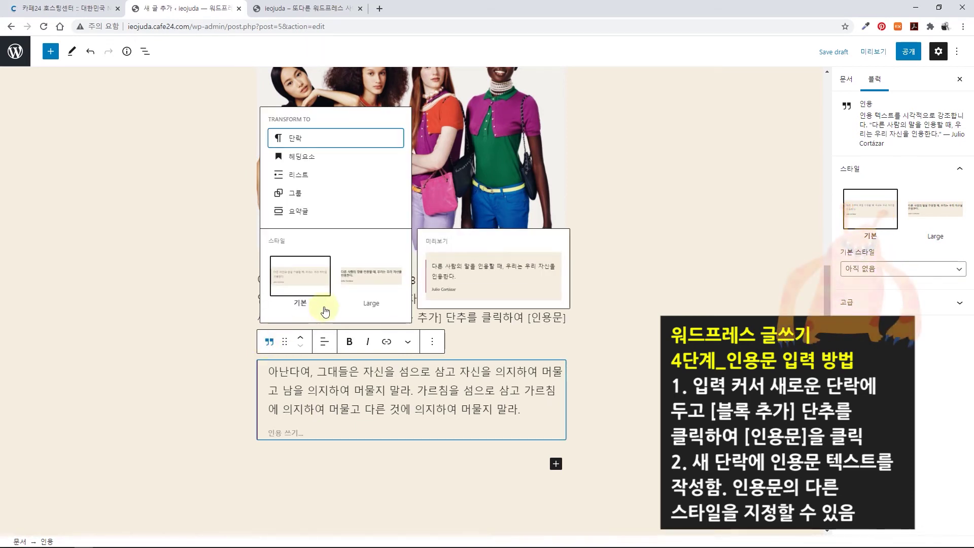
click(371, 292)
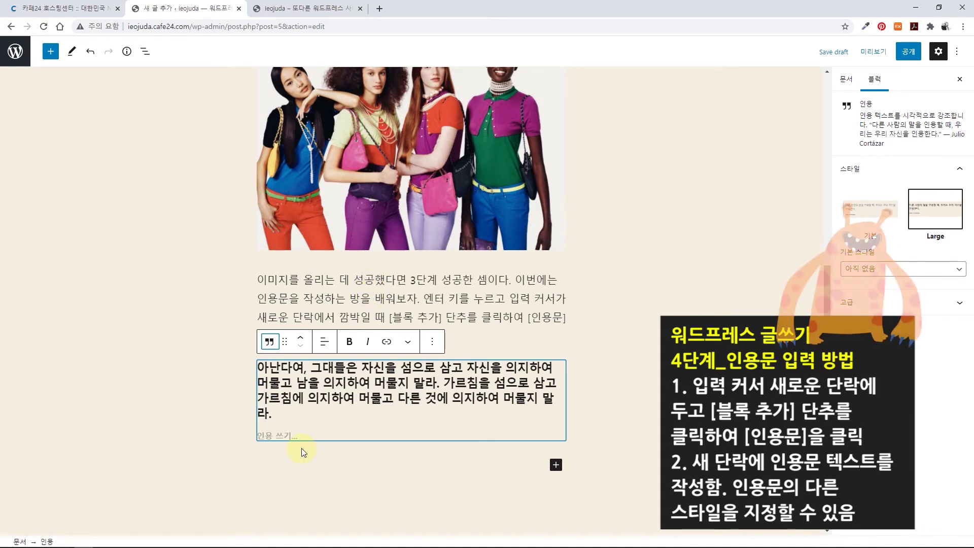
drag(286, 414, 248, 370)
click(269, 343)
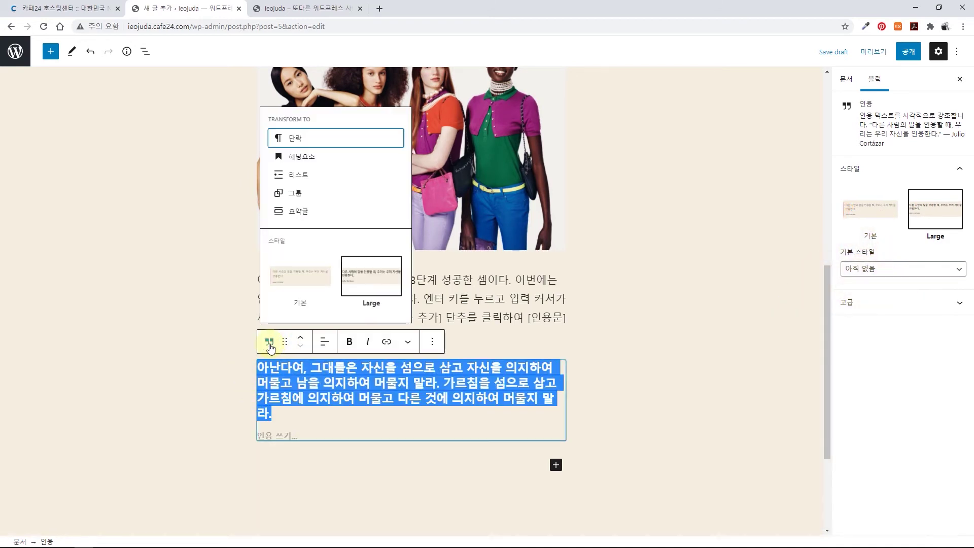
click(284, 280)
click(326, 412)
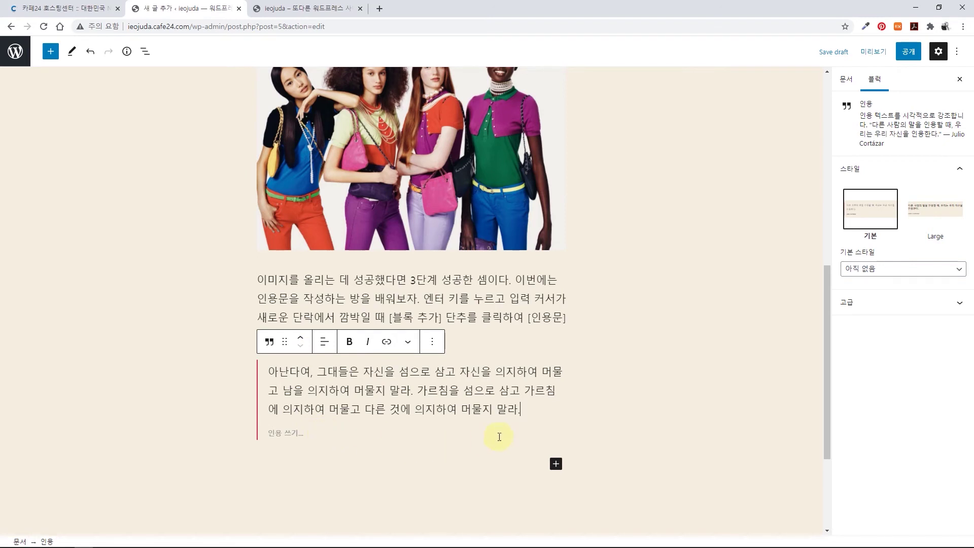
Step: Add a list block (리스트) below the quote block
scroll(325, 449, down, 1)
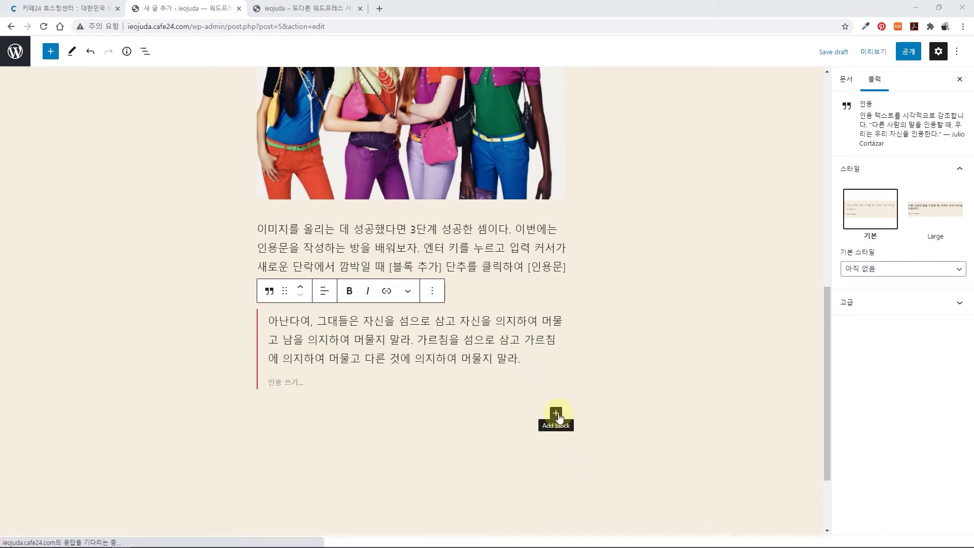
click(556, 414)
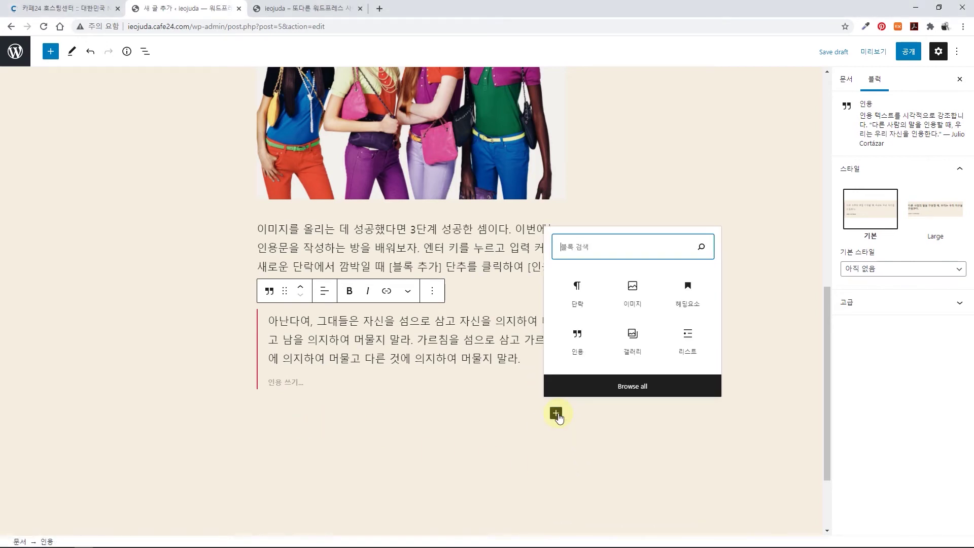
click(687, 337)
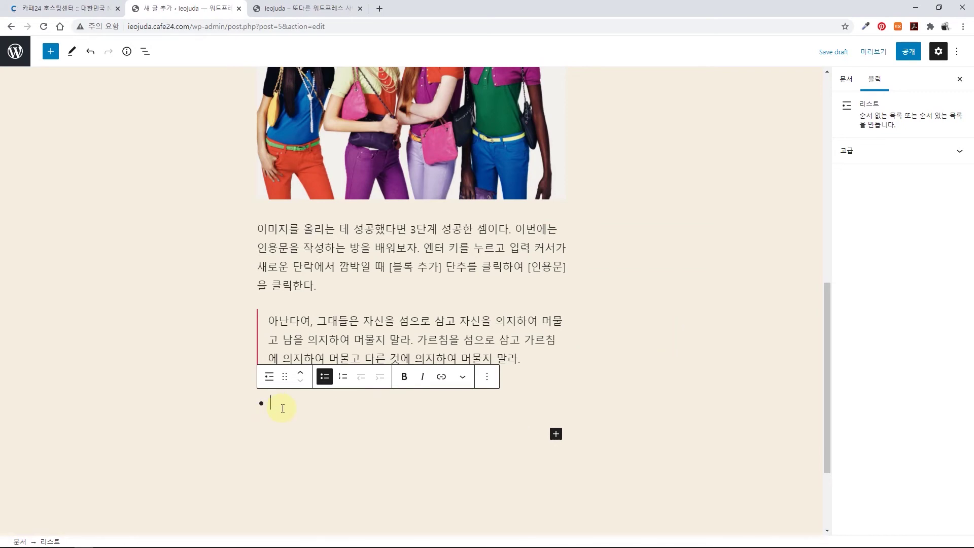
Step: Fill the new list with the seven days of the week, one item each, from 월요일 through 일요일
text(월)
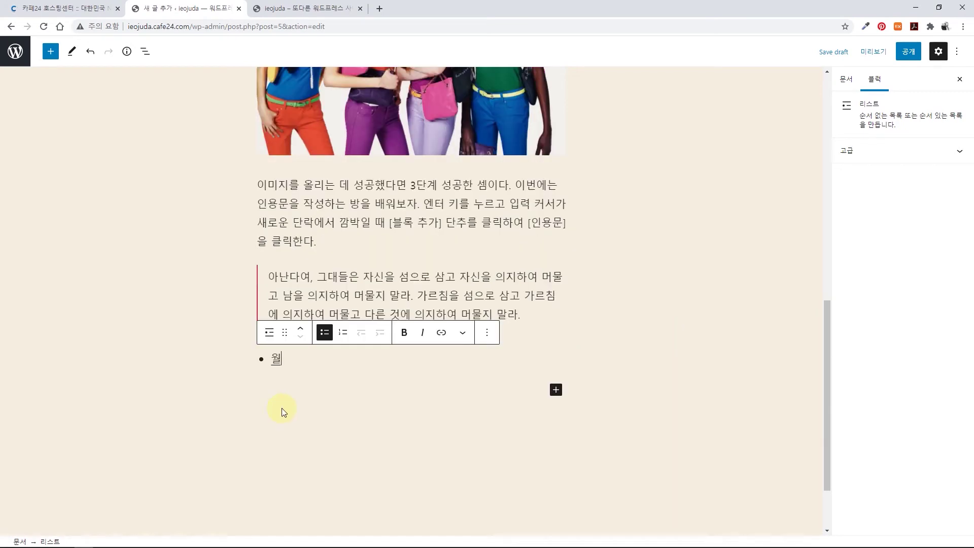
text(용일)
key(Return)
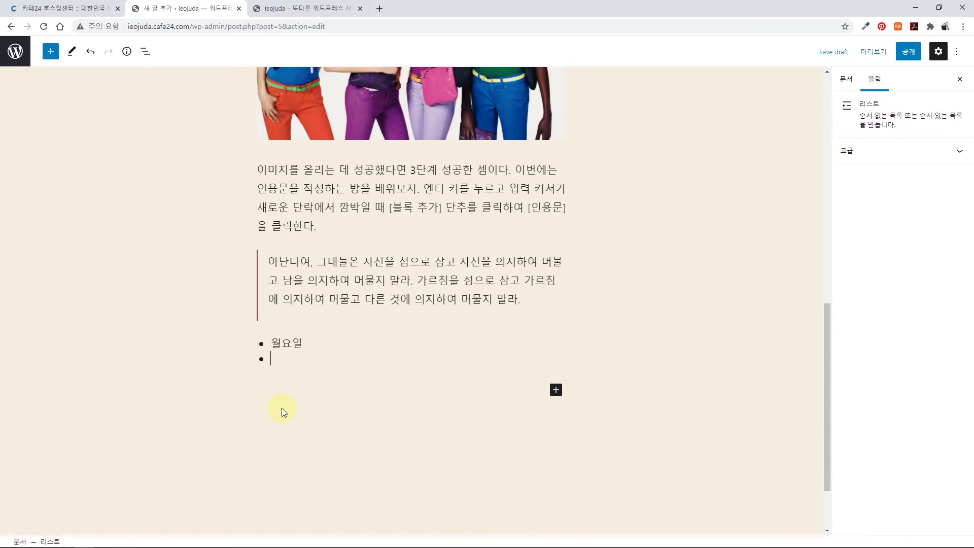
text(화요일)
key(Return)
text(ㅅ)
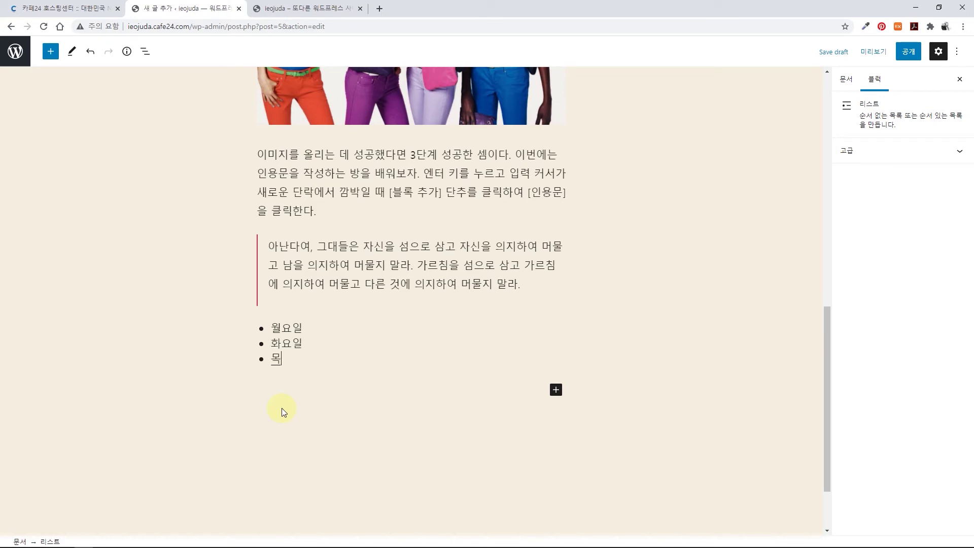
key(BackSpace)
text(수요일)
key(Return)
text(목요일)
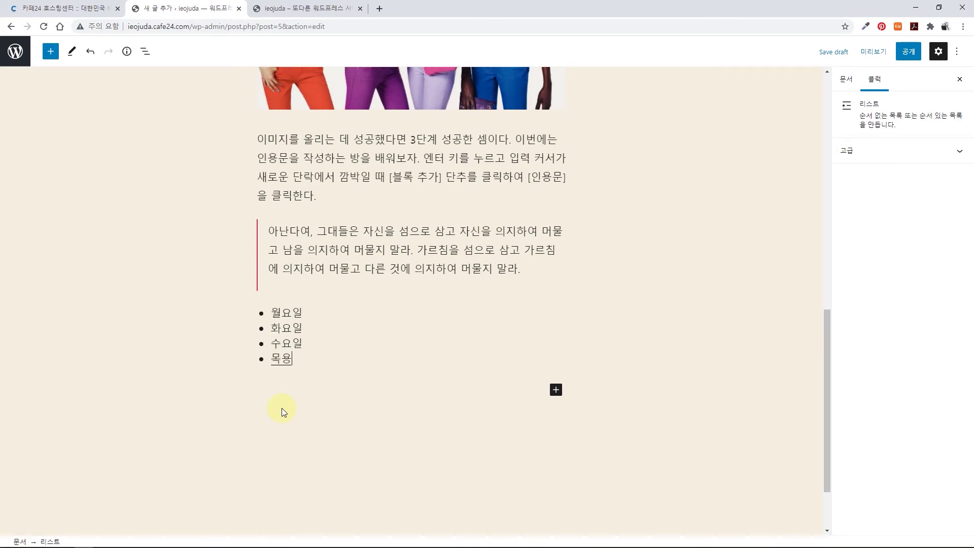
key(Return)
text(금요일)
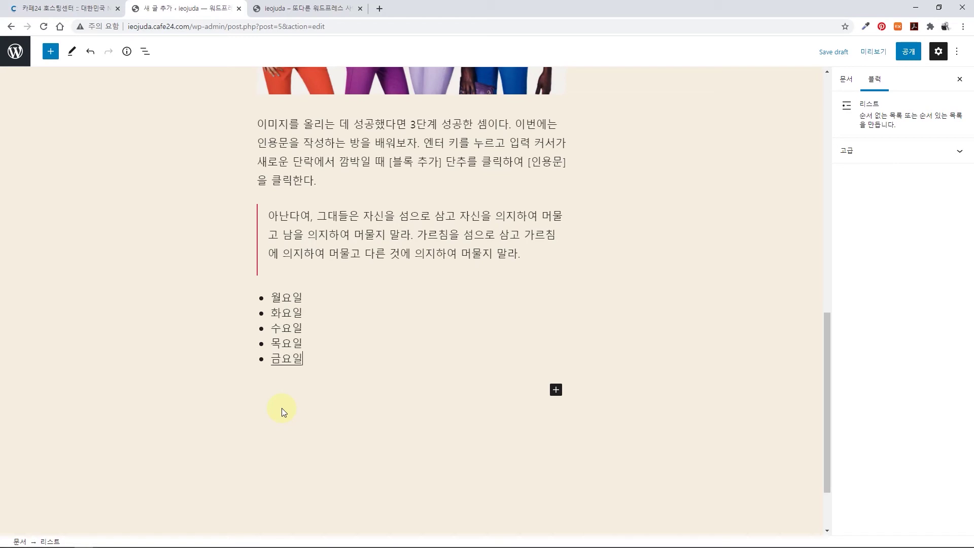
key(Return)
text(토요일)
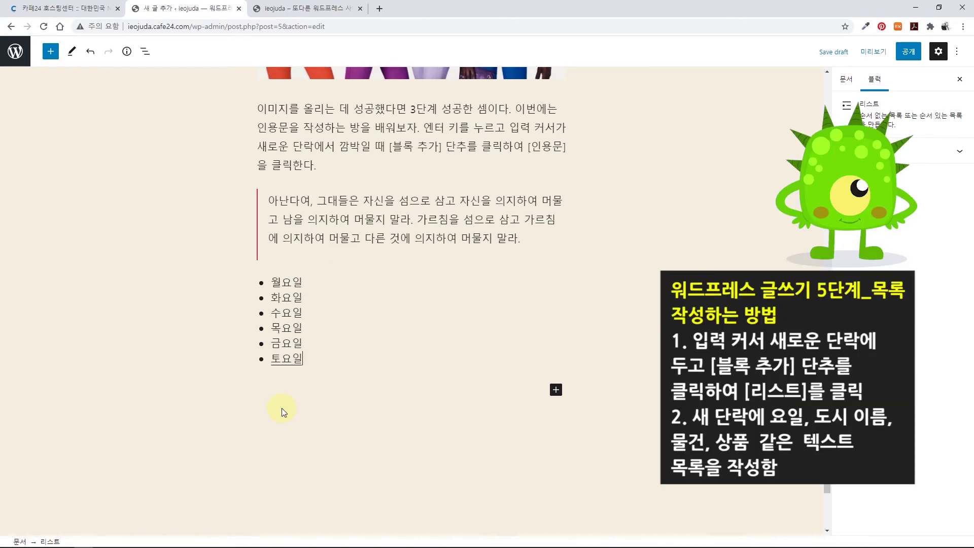
key(Return)
text(일요일)
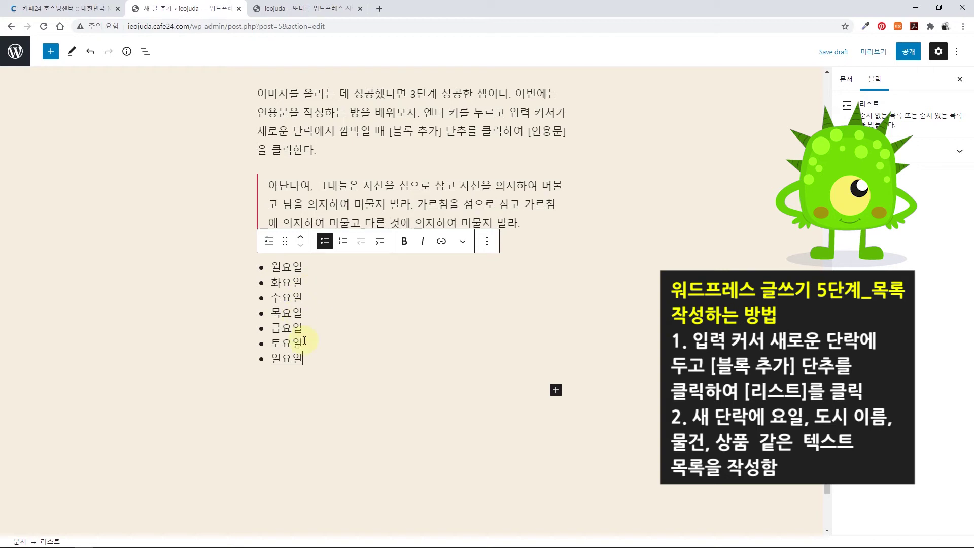
Step: Convert the whole weekday list from bulleted to numbered
drag(304, 358, 268, 266)
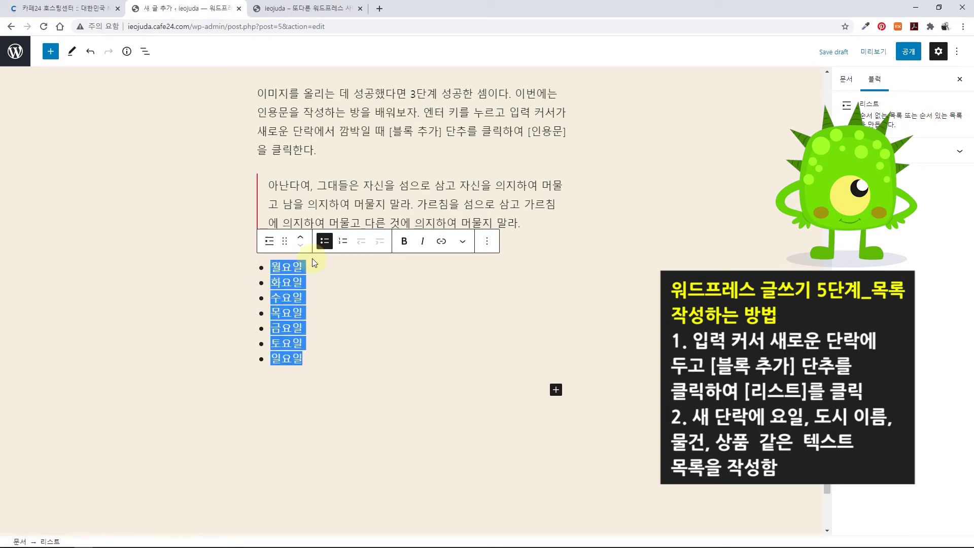
click(344, 242)
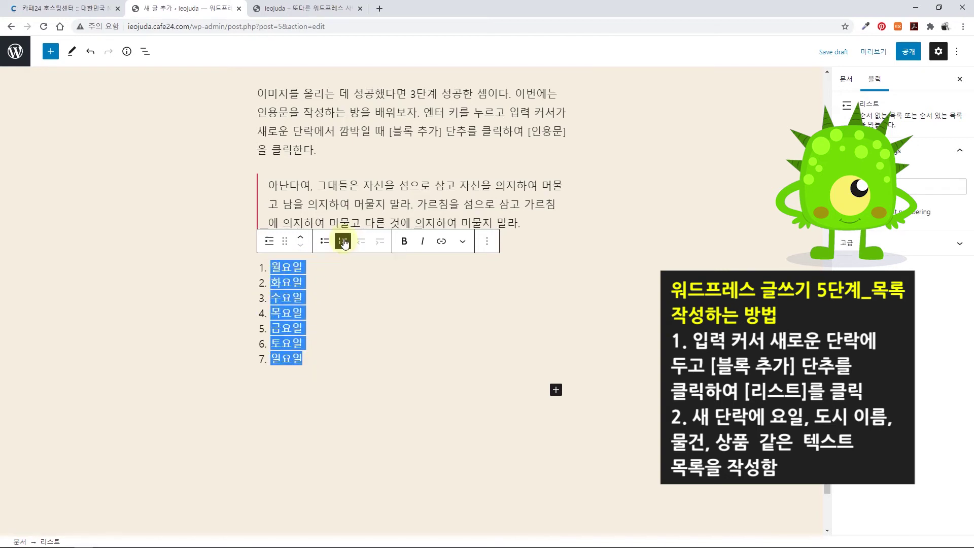
drag(304, 358, 270, 264)
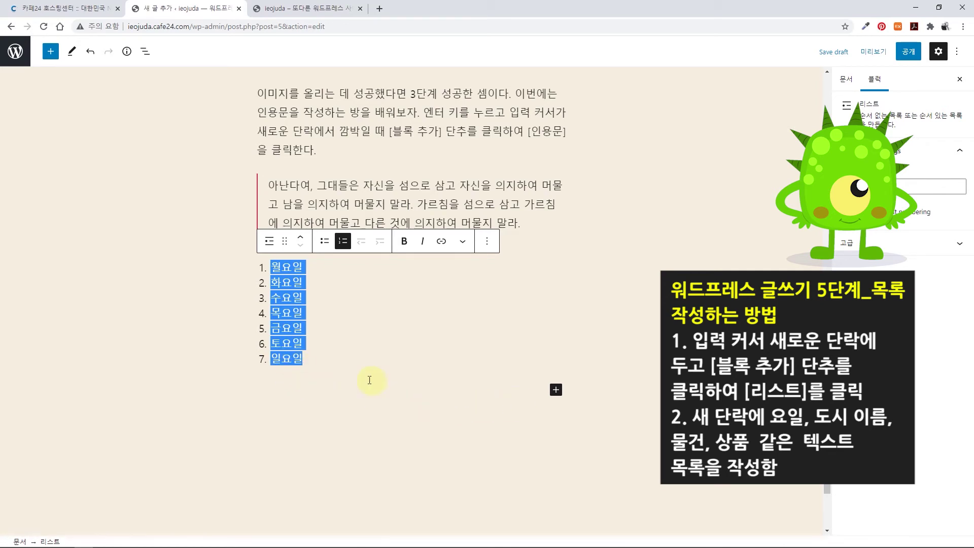
Step: Add a paragraph block (단락) below the numbered list and paste the copied text beginning "인용문을 올리는 데 성공했다면" into it
click(555, 391)
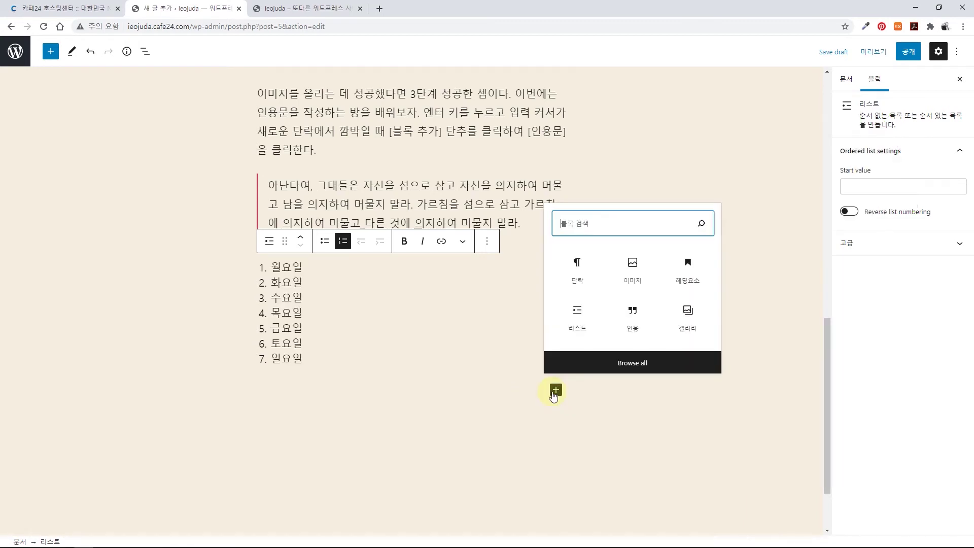
click(573, 268)
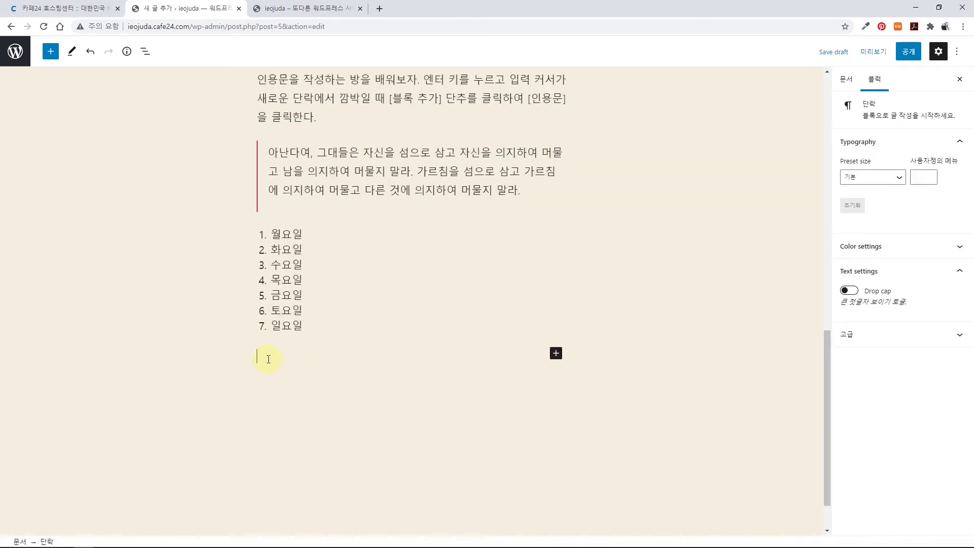
key(alt+Tab)
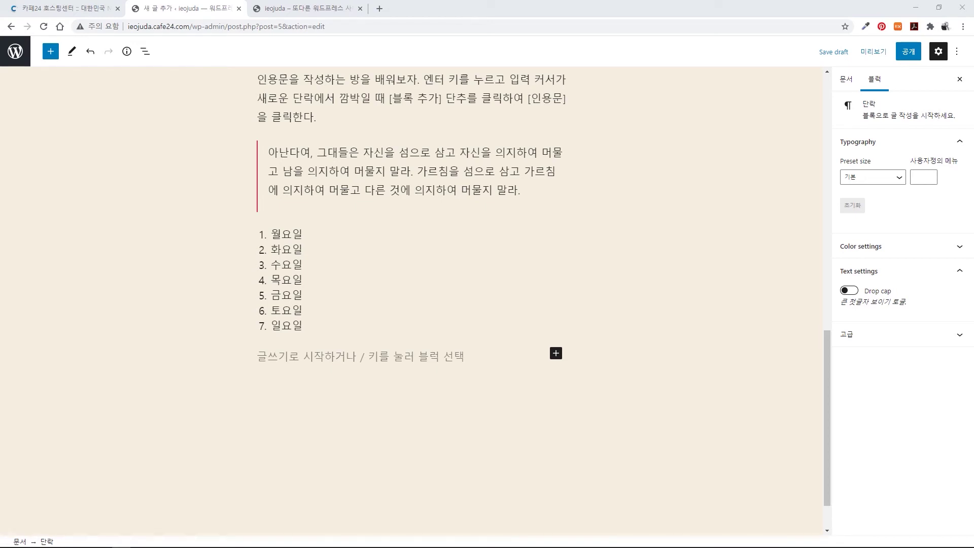
click(309, 357)
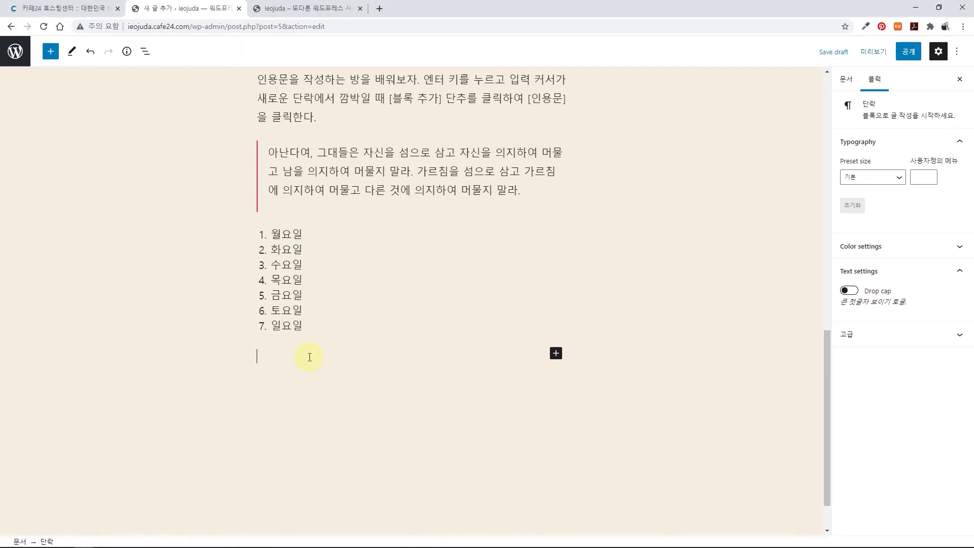
right_click(282, 359)
click(348, 445)
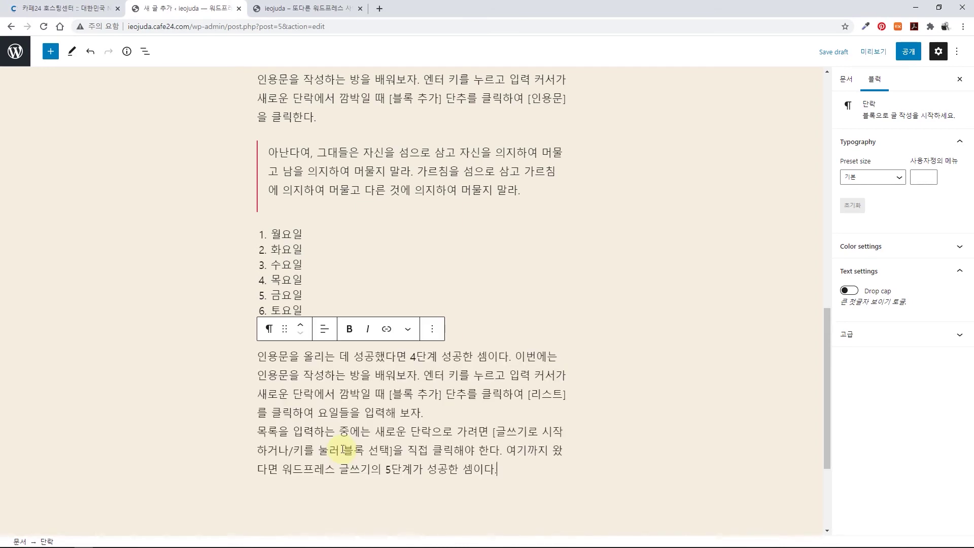
click(384, 393)
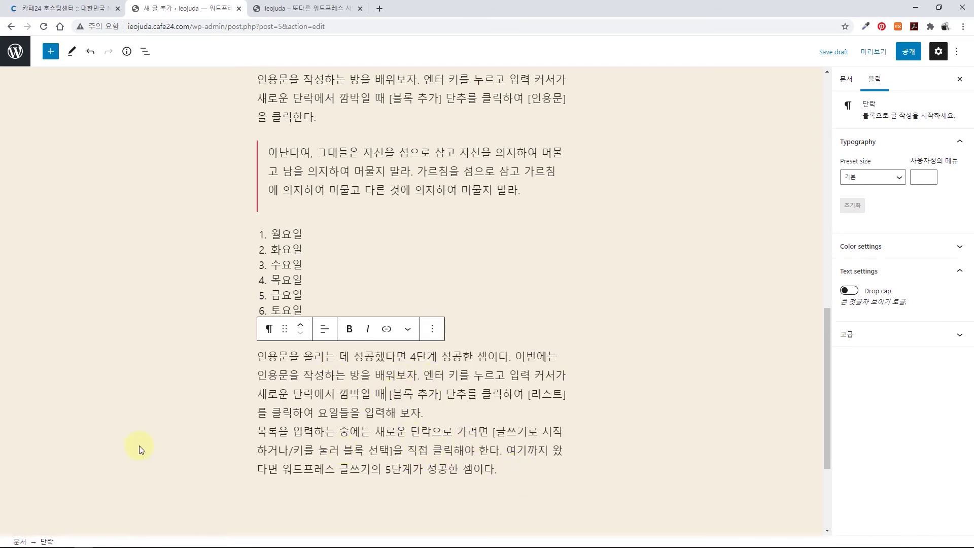
Step: Start a new empty paragraph after the pasted text that ends with "5단계가 성공한 셈이다."
scroll(525, 474, down, 2)
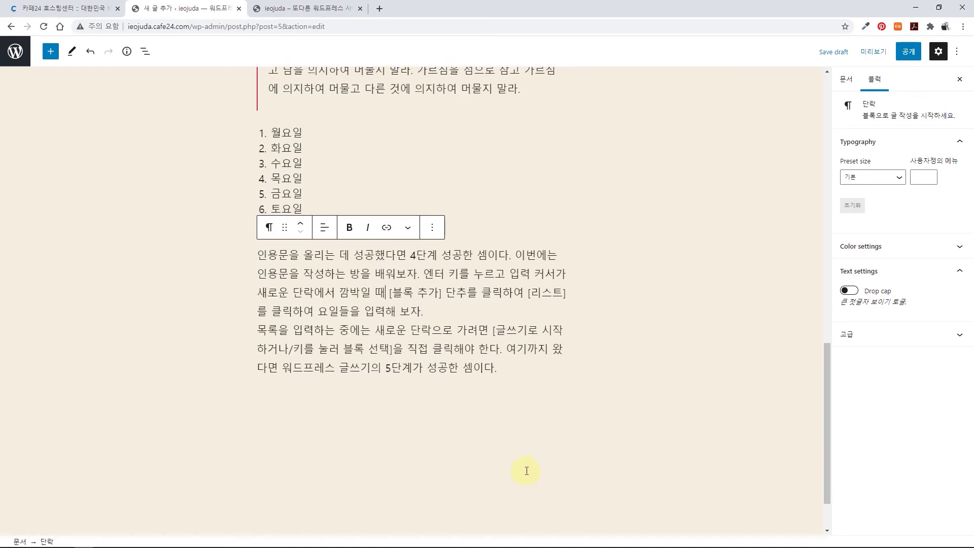
click(513, 373)
key(Return)
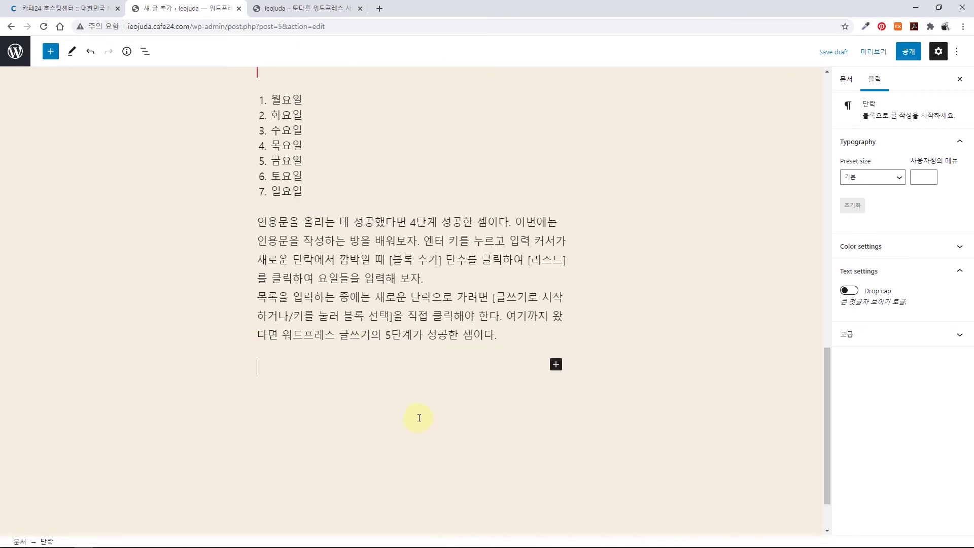
Step: Preview the post in the Mobile layout and look through it from the title to the end
scroll(419, 419, up, 6)
scroll(420, 417, up, 6)
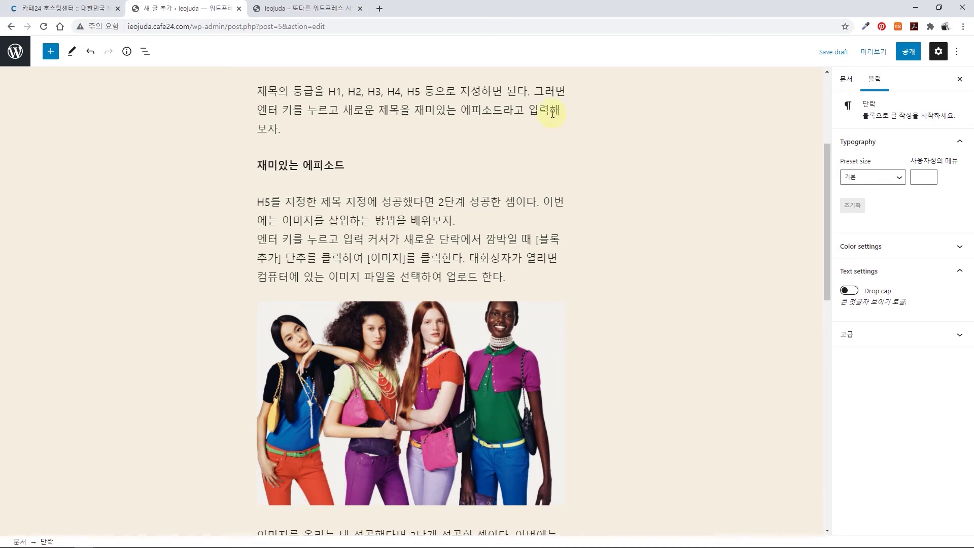
click(867, 52)
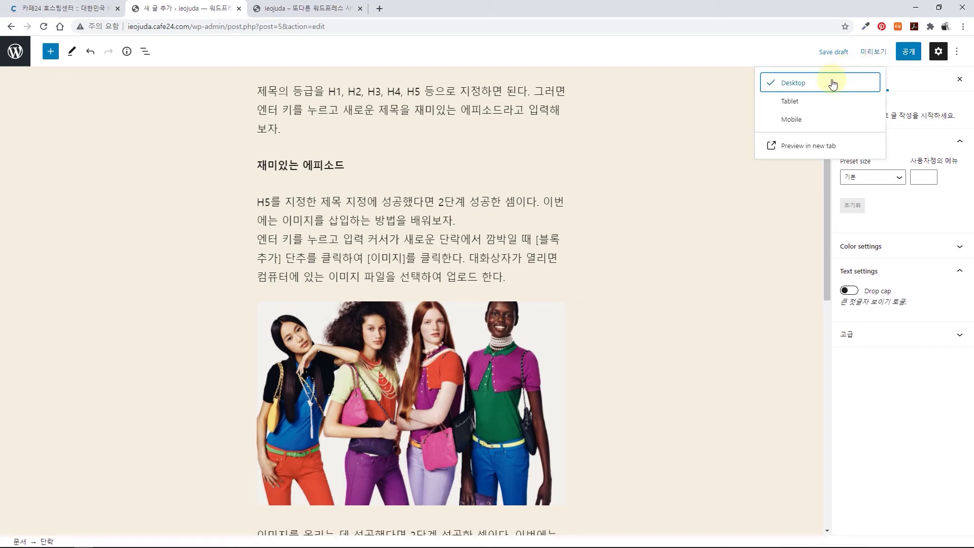
click(789, 119)
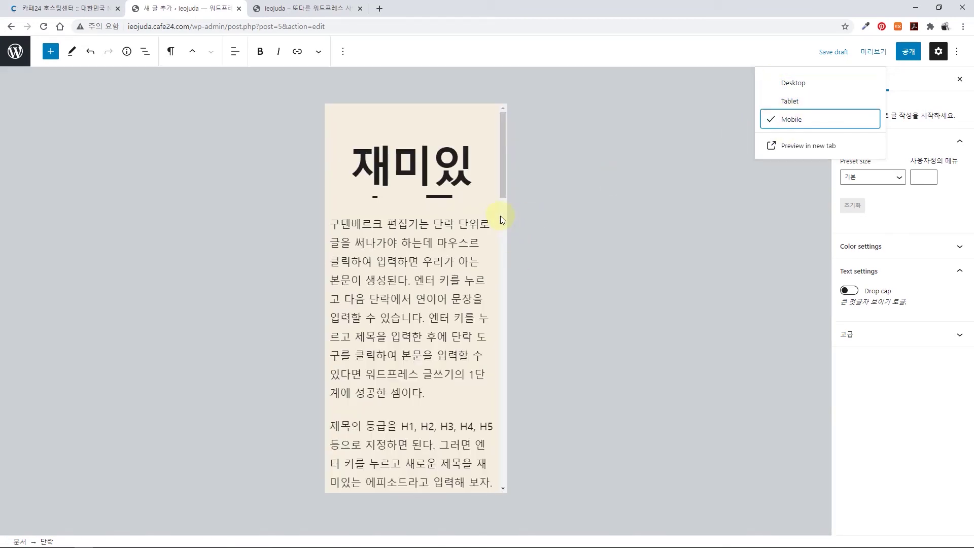
scroll(501, 207, down, 9)
scroll(501, 197, down, 6)
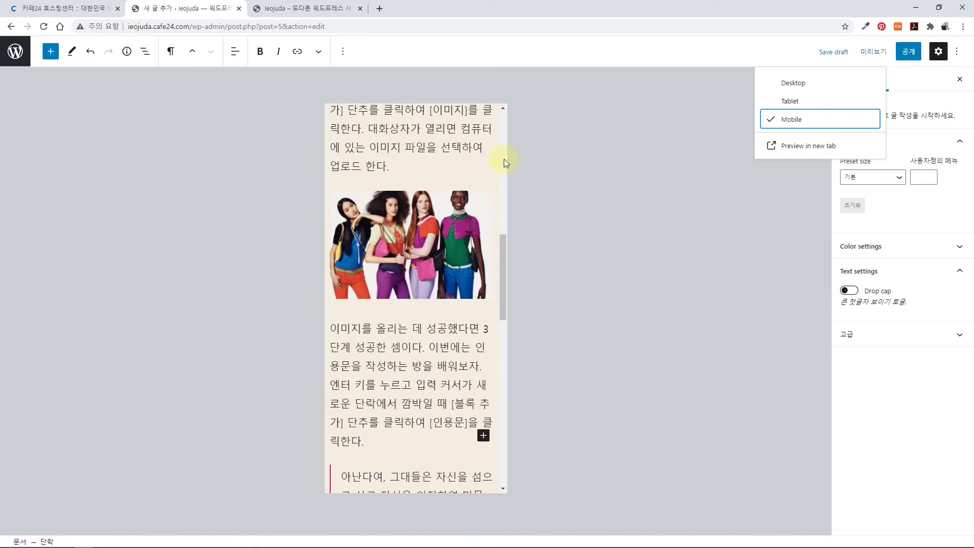
scroll(469, 223, down, 10)
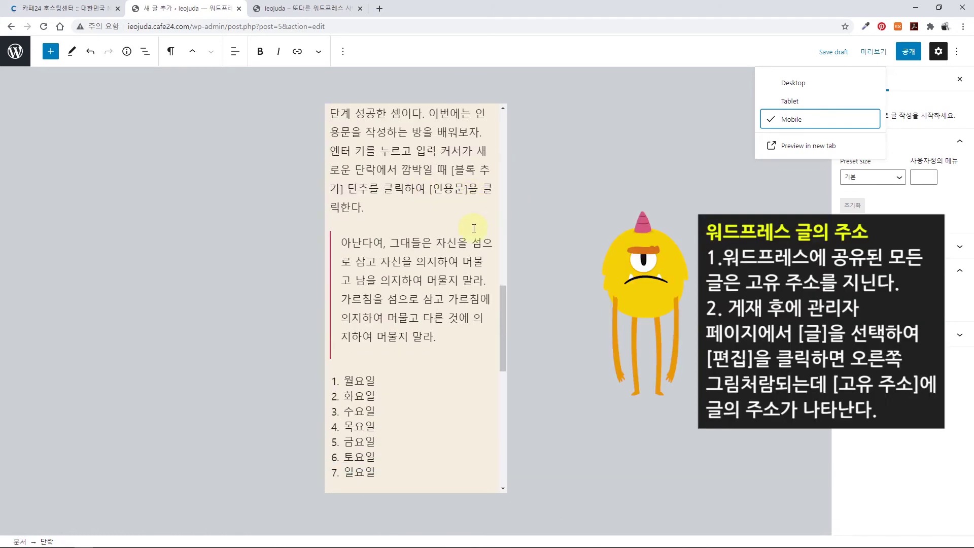
scroll(466, 224, up, 15)
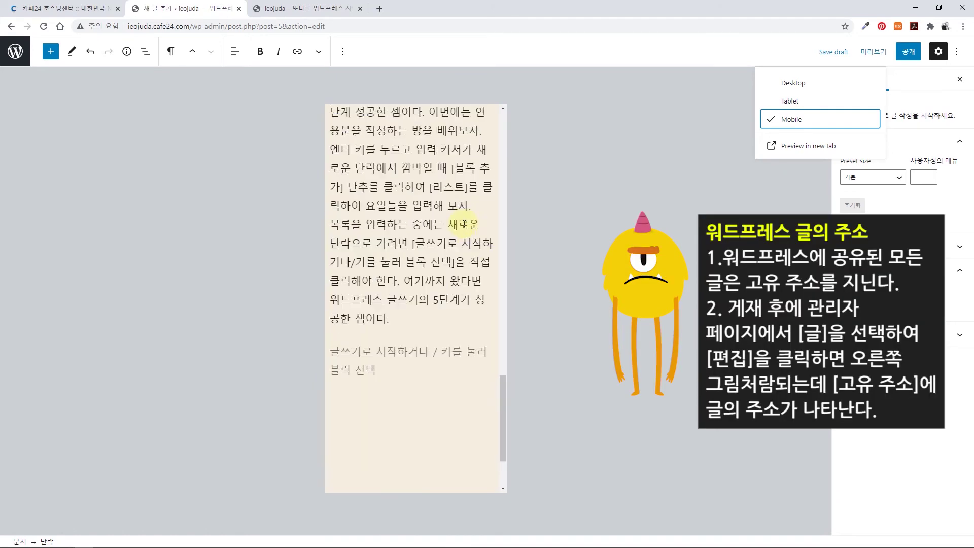
scroll(464, 217, up, 6)
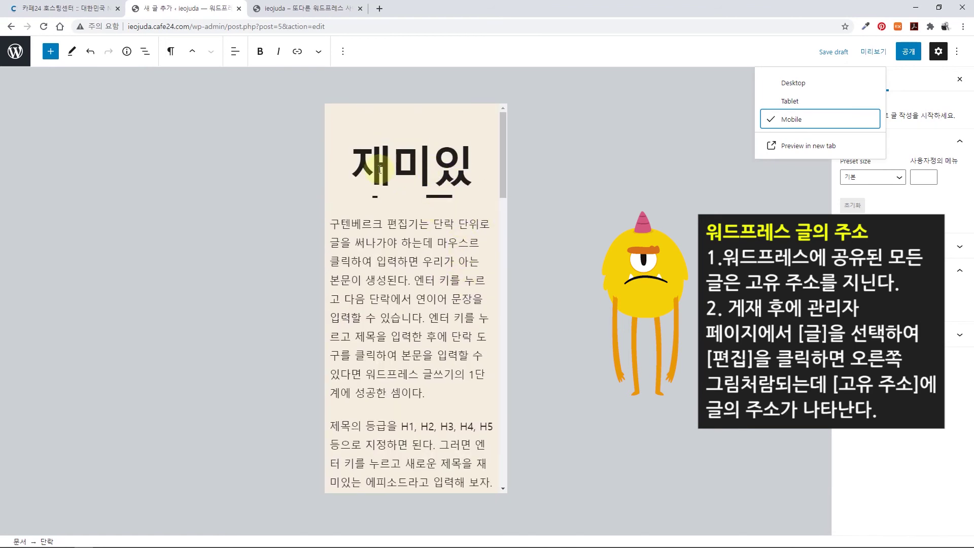
Step: Check the post in the Tablet preview and return to the Desktop preview
click(810, 102)
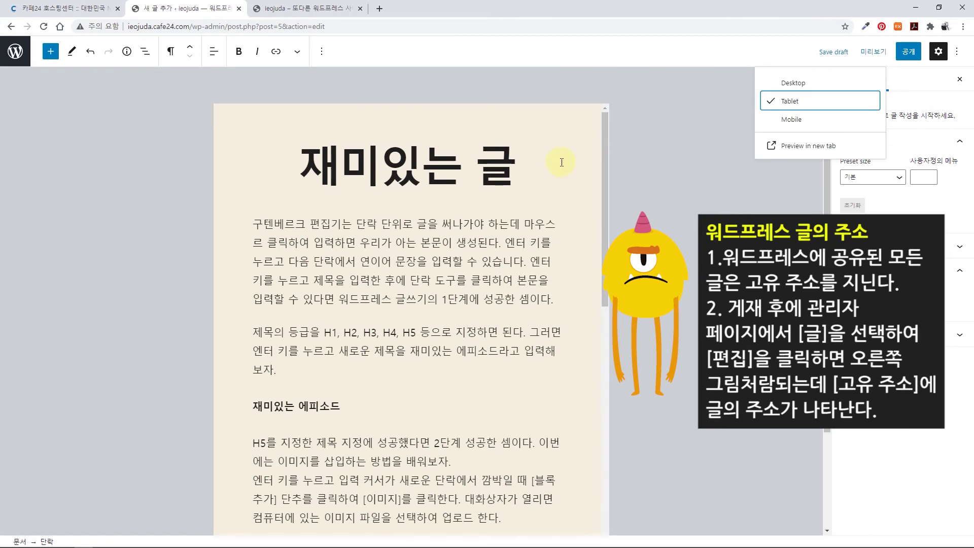
scroll(564, 180, down, 12)
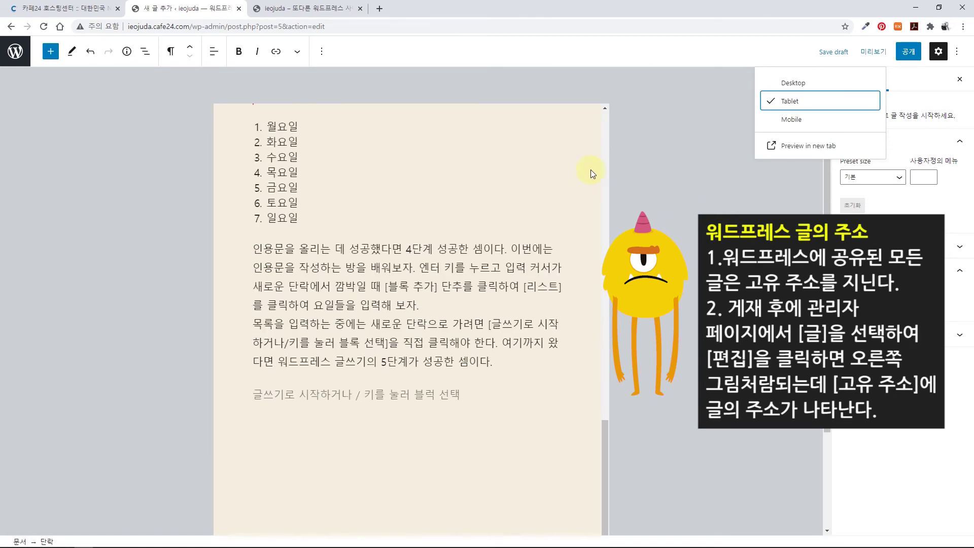
click(800, 86)
scroll(587, 168, down, 5)
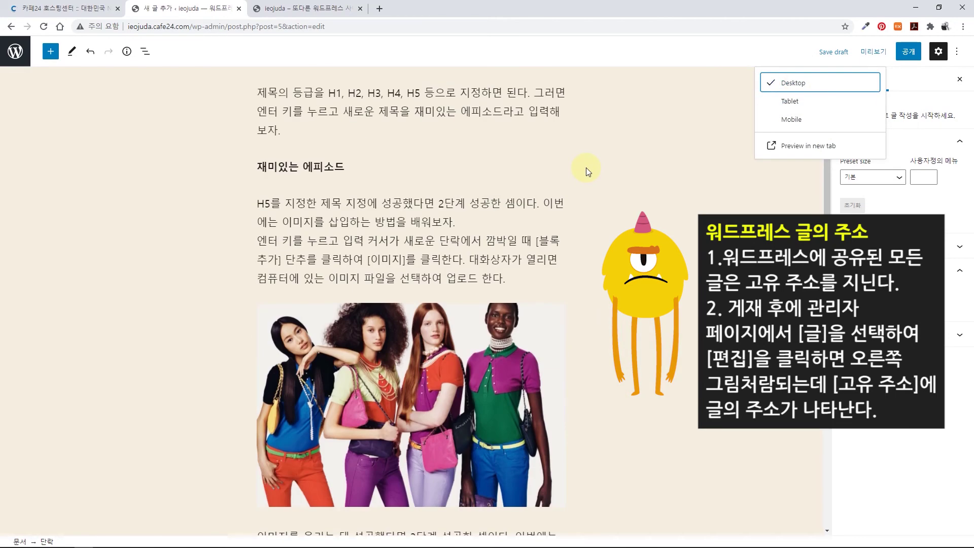
scroll(587, 168, up, 5)
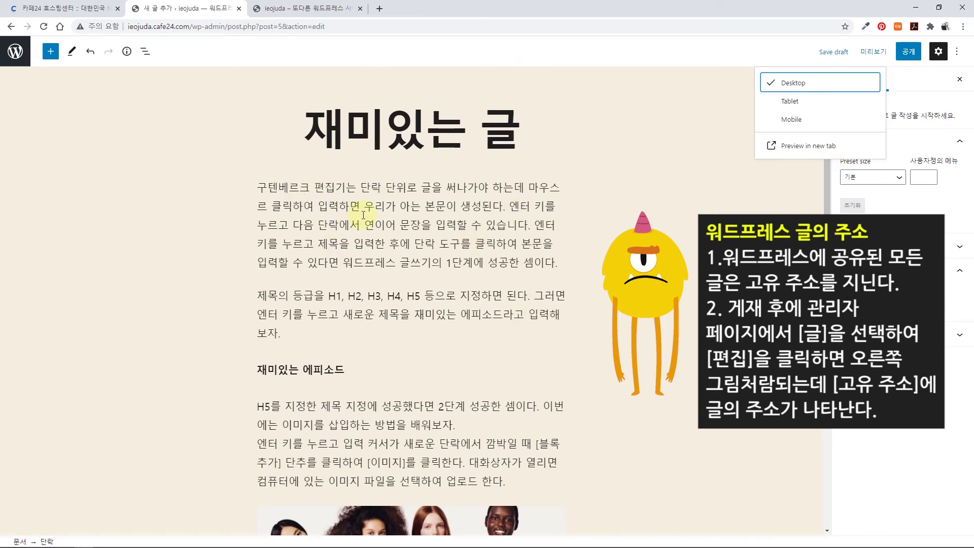
click(907, 78)
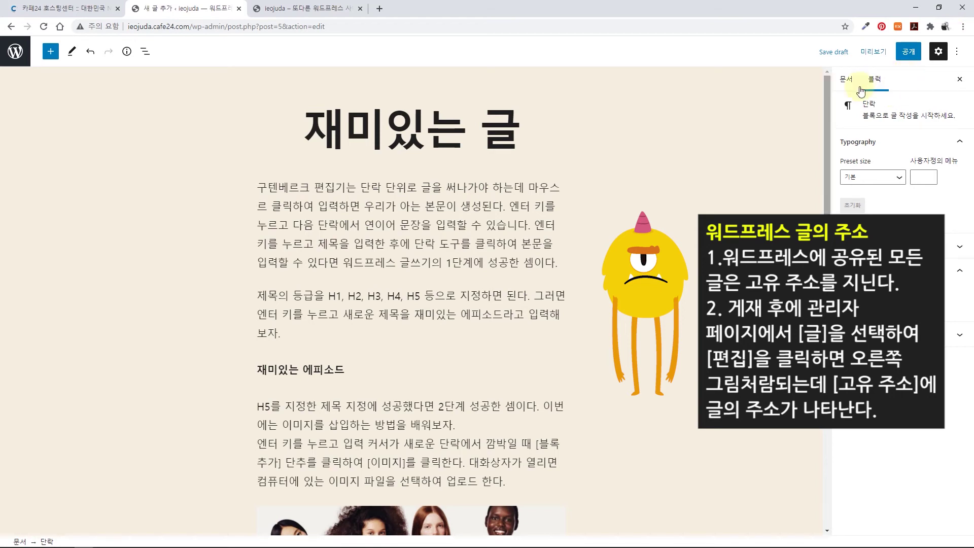
Step: Publish the post with its existing visibility and timing settings and return to the block settings
click(907, 52)
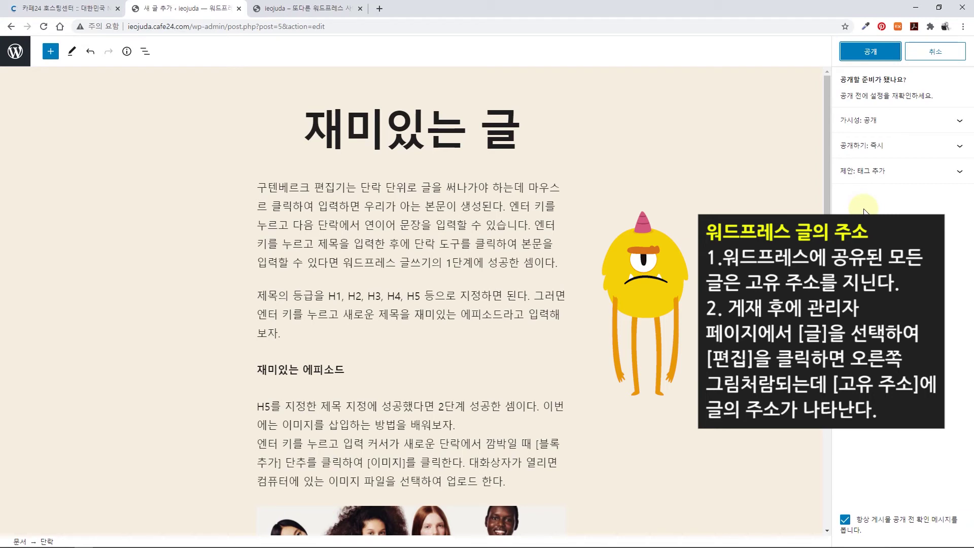
click(870, 51)
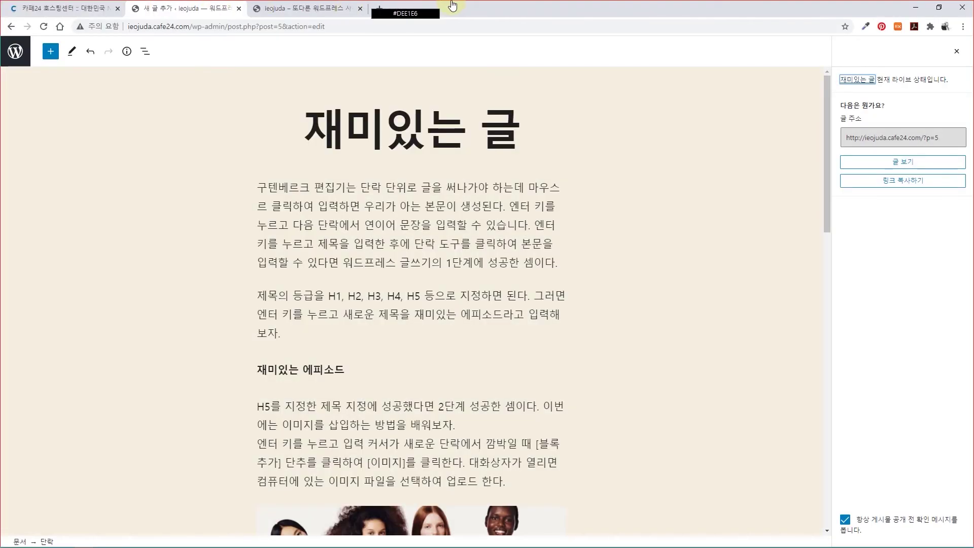
click(187, 12)
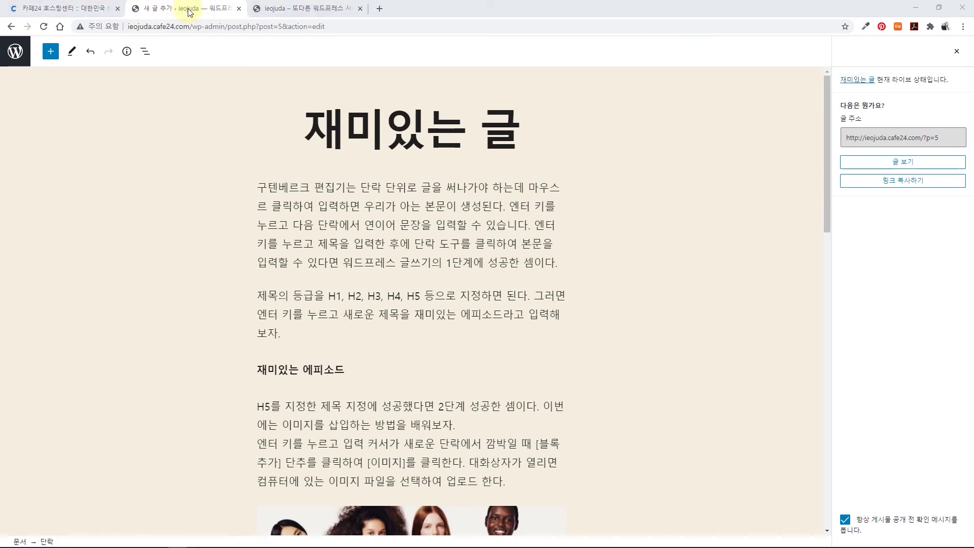
key(ctrl+minus)
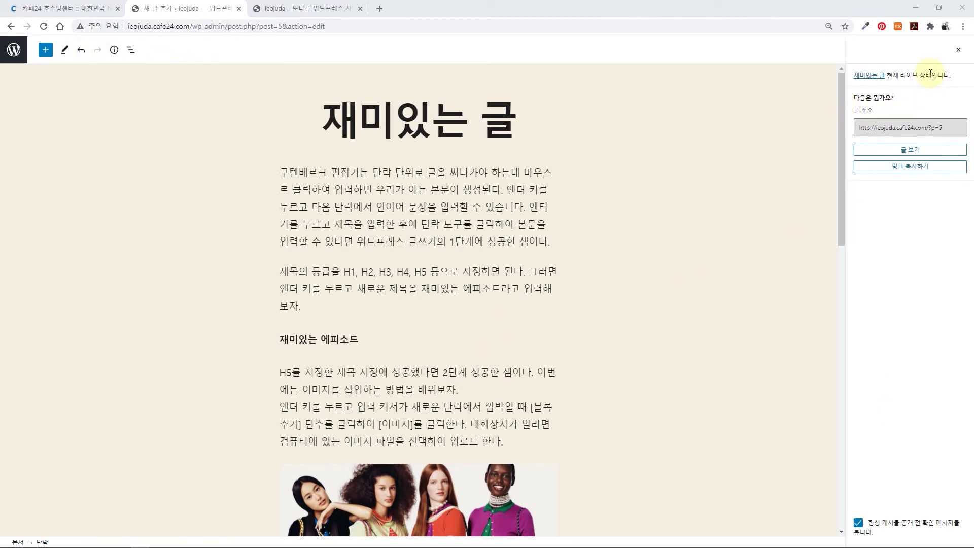
click(959, 49)
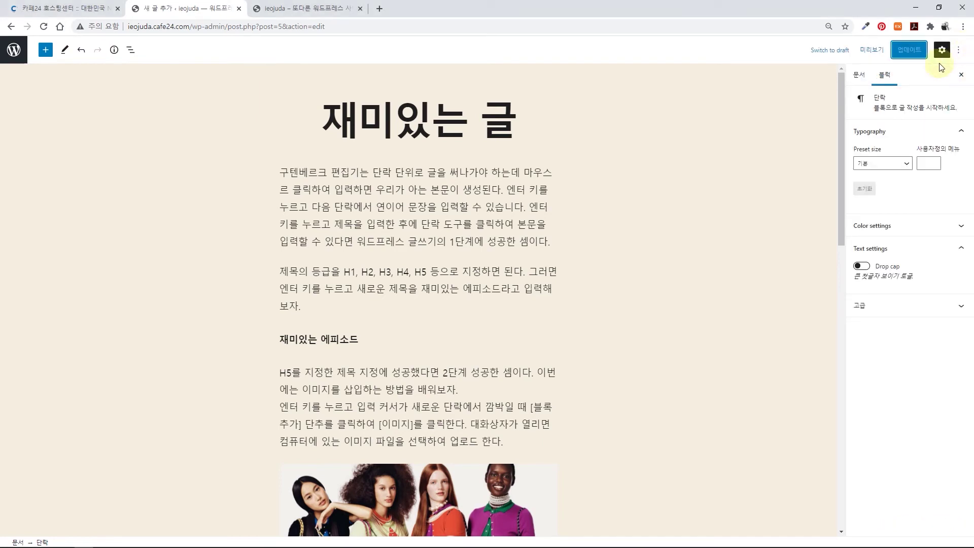
Step: Leave the editor for the list of all posts and open the post "재미있는 글" from its title
click(496, 225)
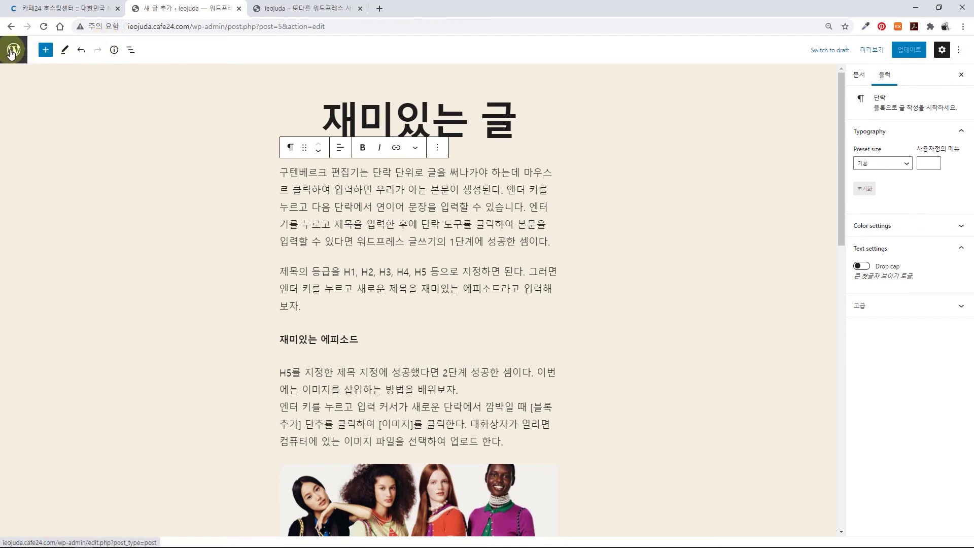
click(11, 52)
mouse_move(7, 53)
mouse_move(122, 135)
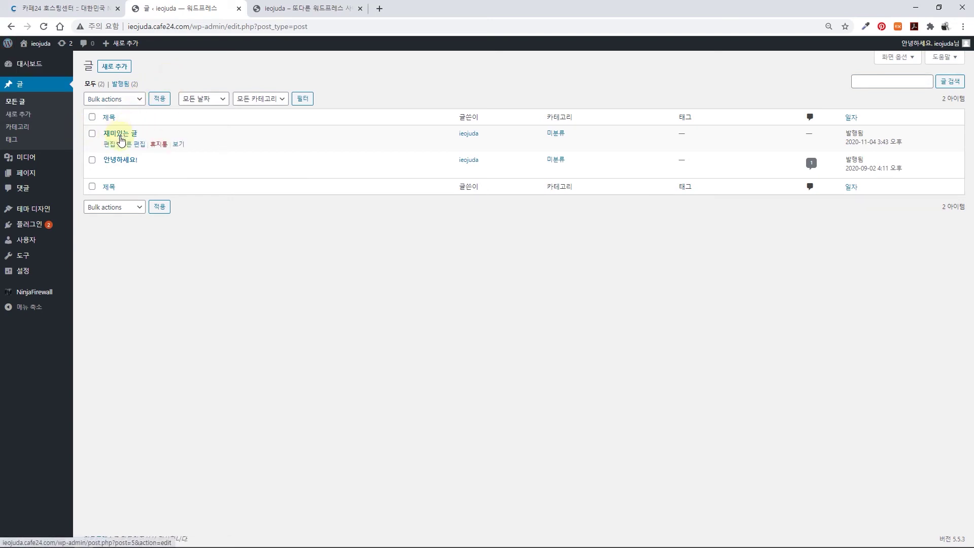
click(123, 134)
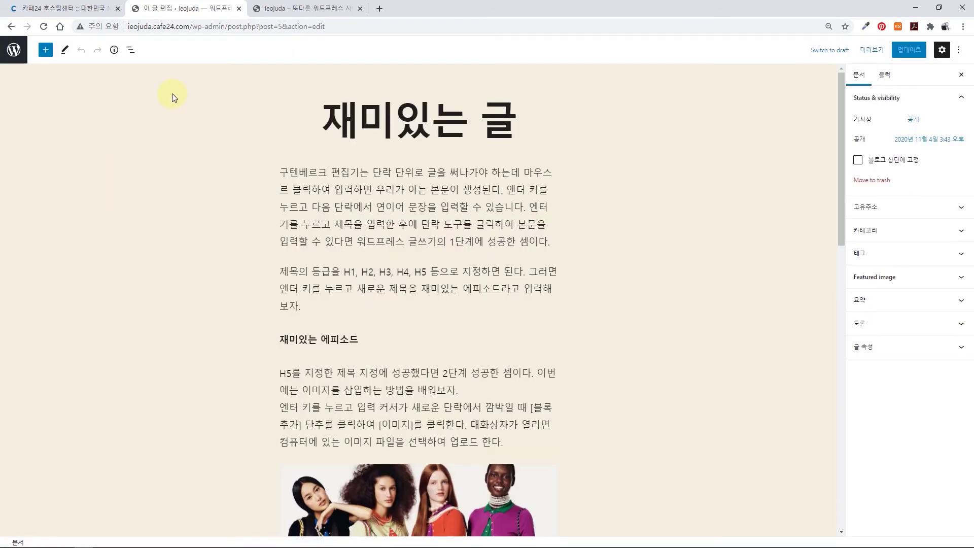
Step: Go back to the posts list and reopen "재미있는 글" through its 편집 option, leaving the post unselected
click(14, 49)
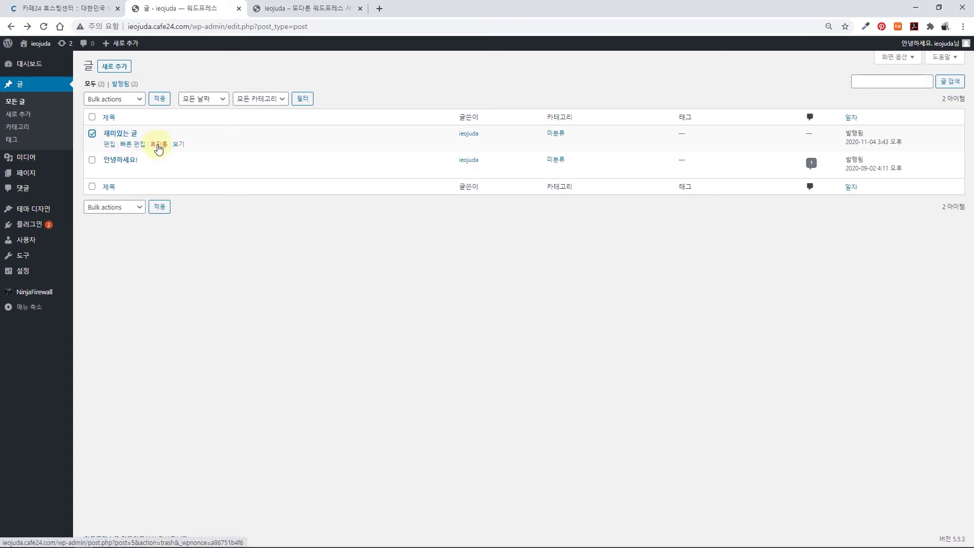
click(91, 134)
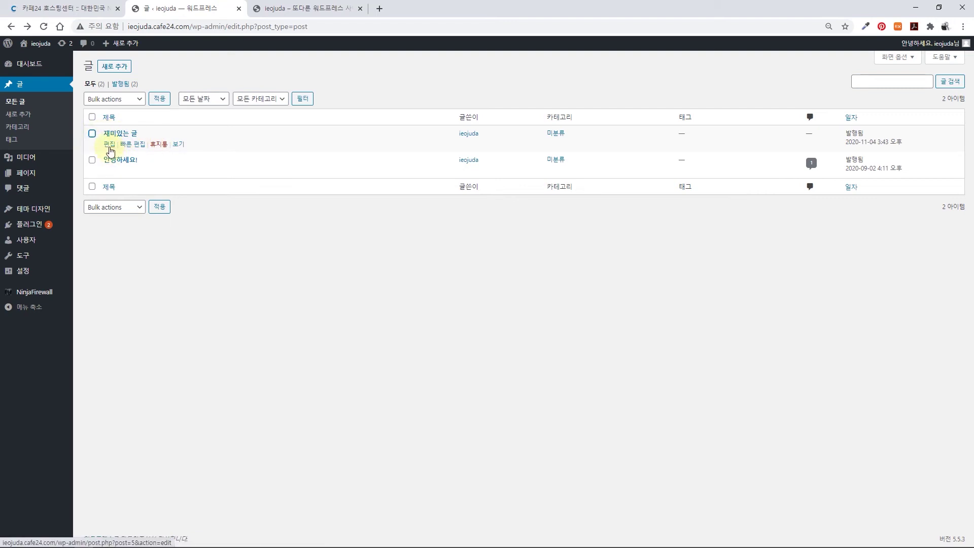
click(109, 146)
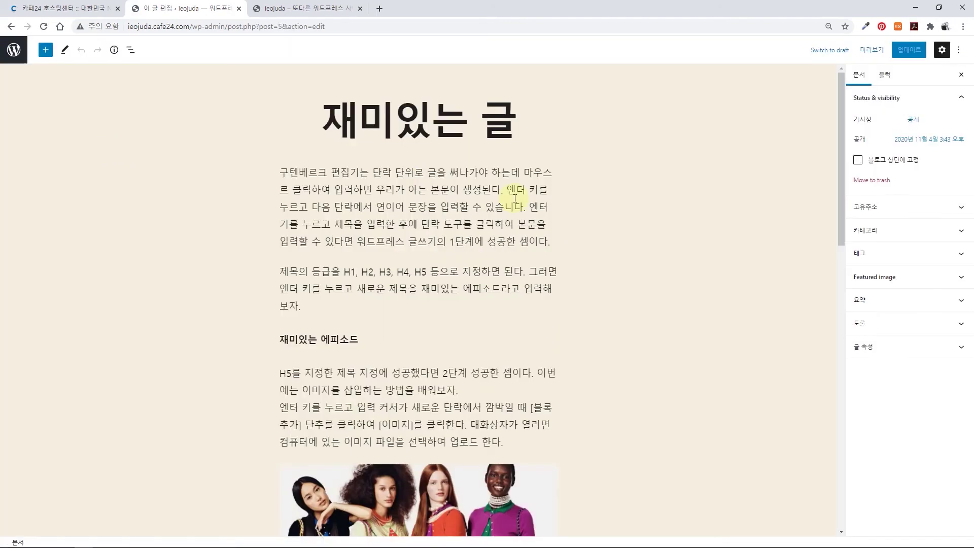
Step: Bold "1단계" in the first paragraph and "2단계" in the paragraph above the image
scroll(478, 347, down, 3)
click(347, 272)
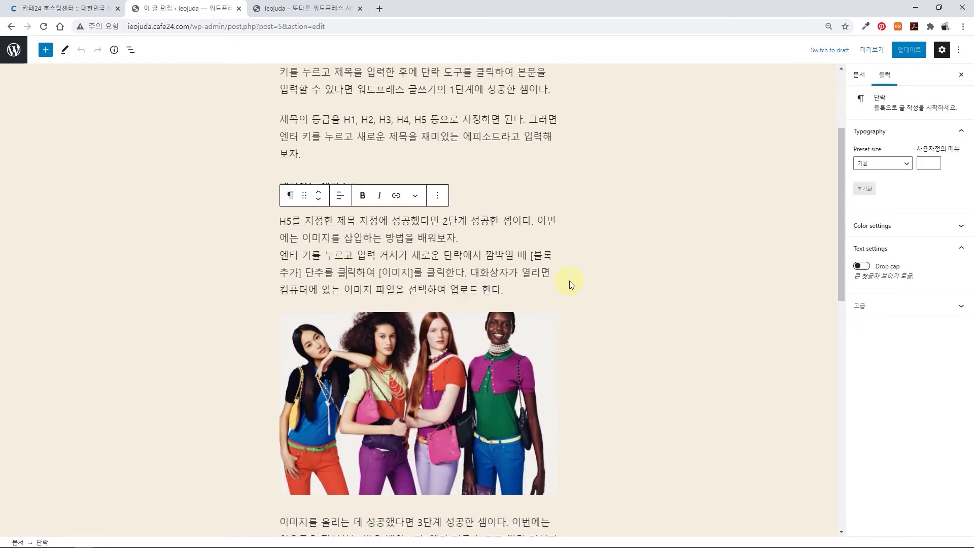
scroll(567, 285, down, 7)
scroll(606, 272, up, 10)
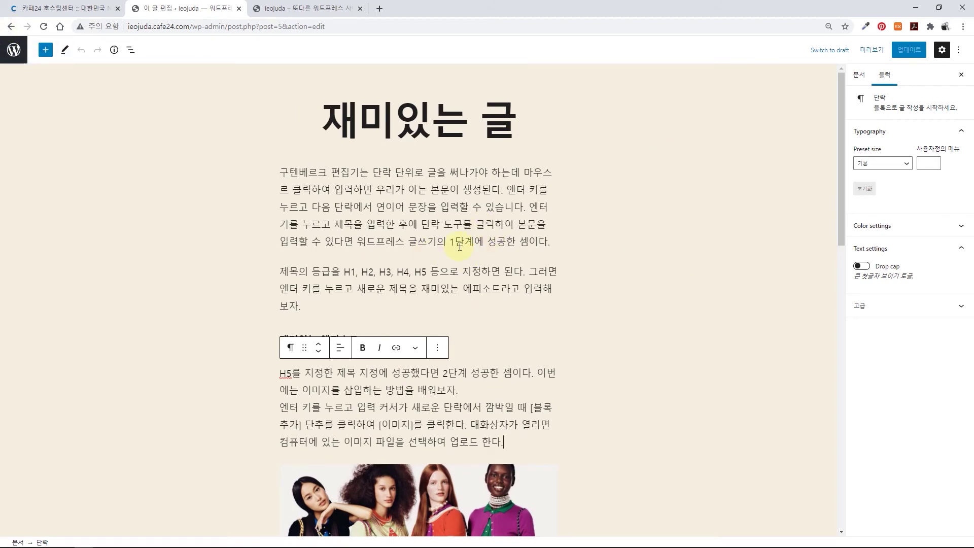
scroll(437, 183, down, 1)
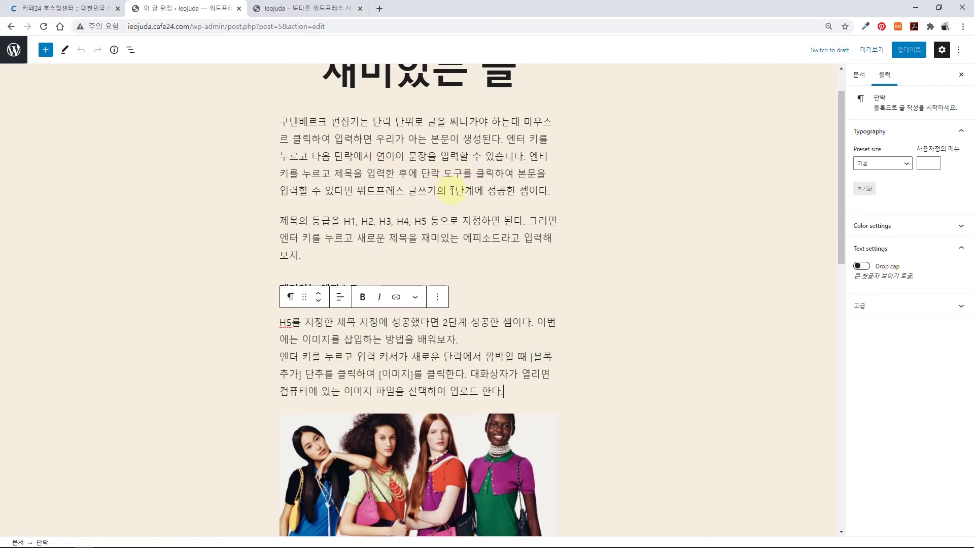
drag(450, 190, 474, 190)
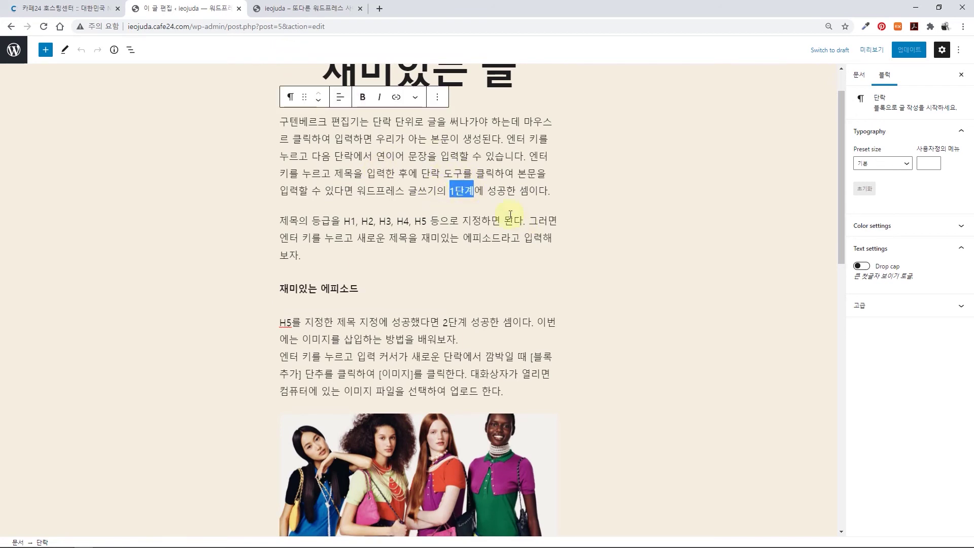
click(362, 97)
scroll(466, 202, down, 2)
drag(444, 222, 468, 221)
click(362, 195)
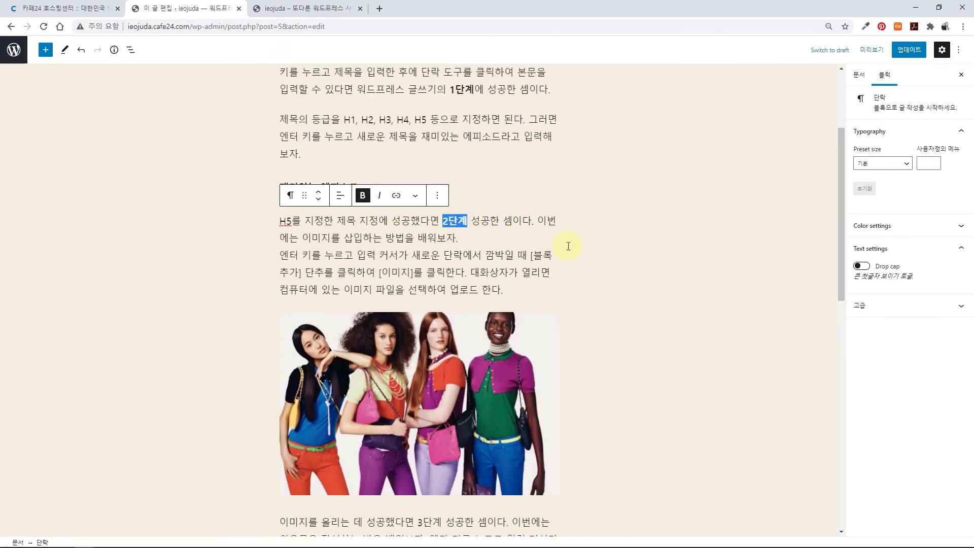
Step: Bold "3단계" in the paragraph below the image, and "4단계" and "5단계" in the last paragraph
scroll(568, 246, down, 4)
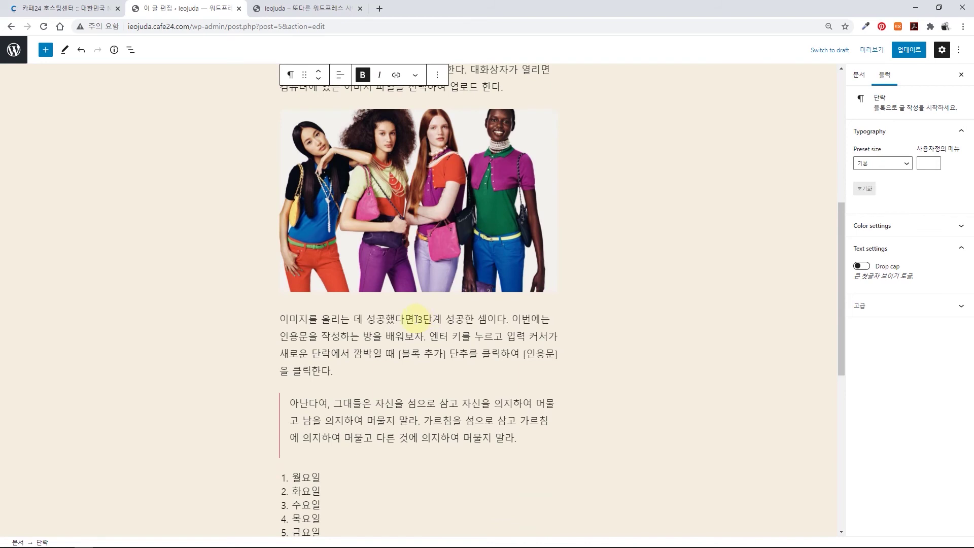
drag(442, 318, 417, 319)
click(363, 295)
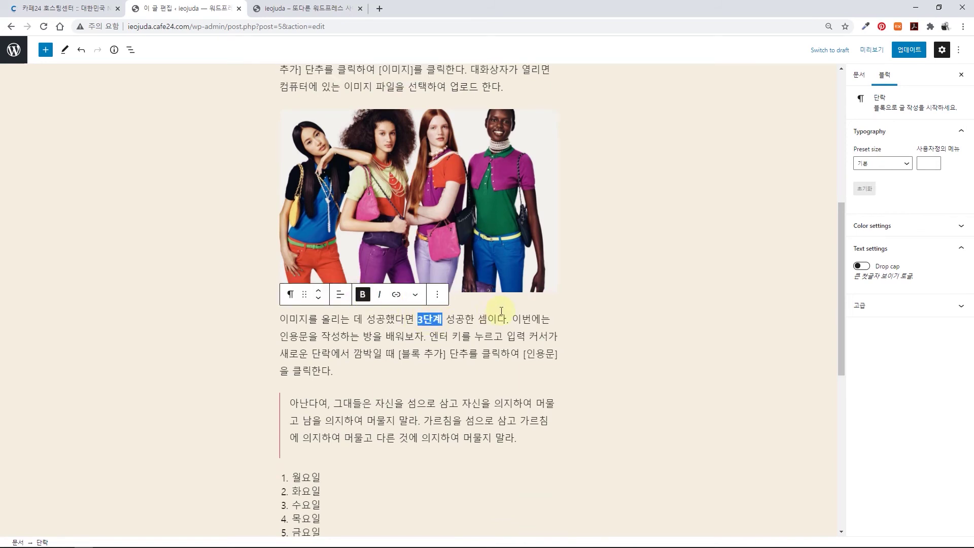
scroll(501, 310, down, 8)
drag(413, 172, 443, 173)
click(356, 150)
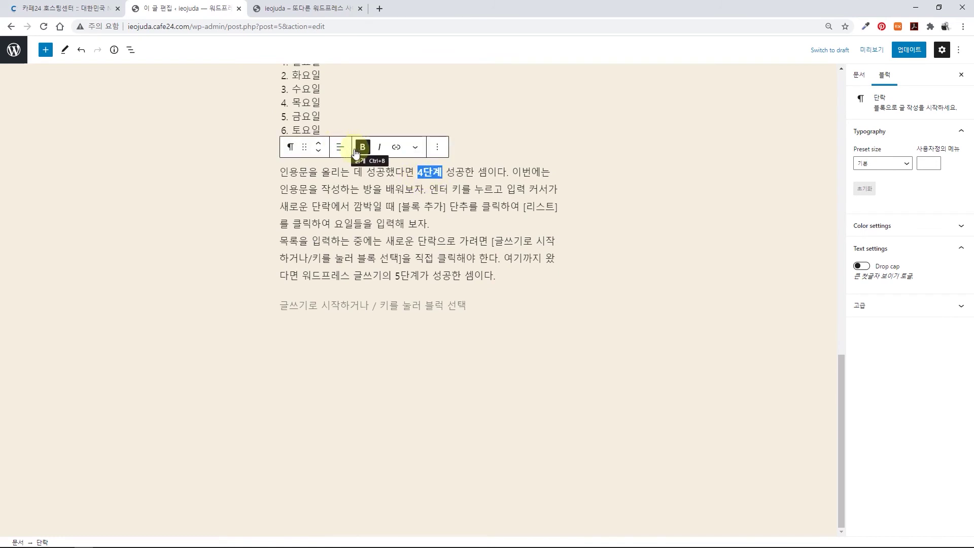
drag(396, 276, 419, 276)
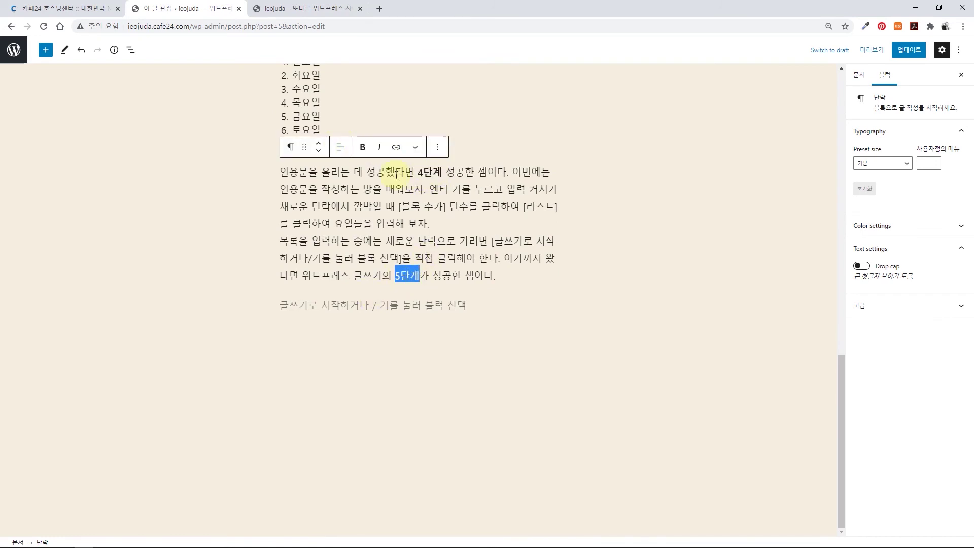
click(363, 149)
click(429, 238)
scroll(488, 235, up, 1)
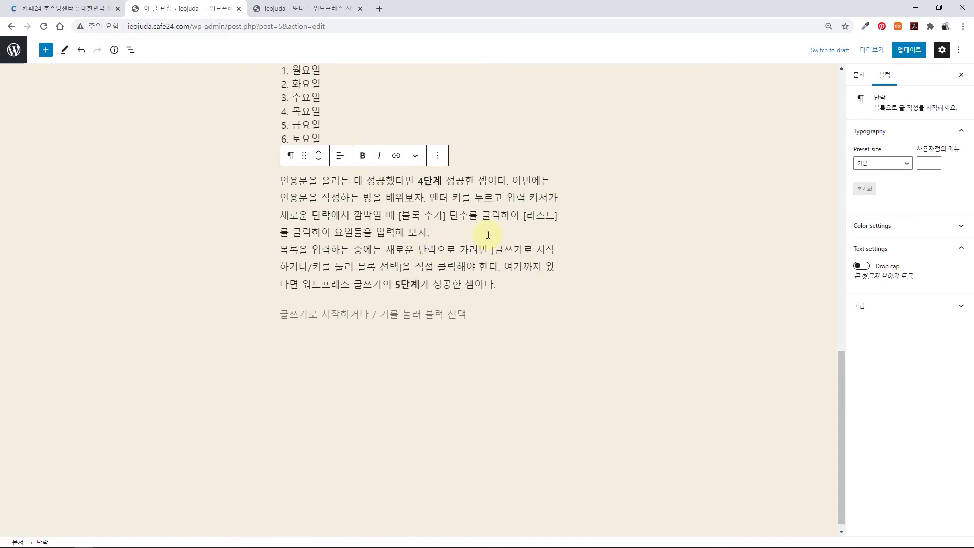
Step: Update the published post and reload the site's front page in its own browser tab
scroll(488, 235, up, 20)
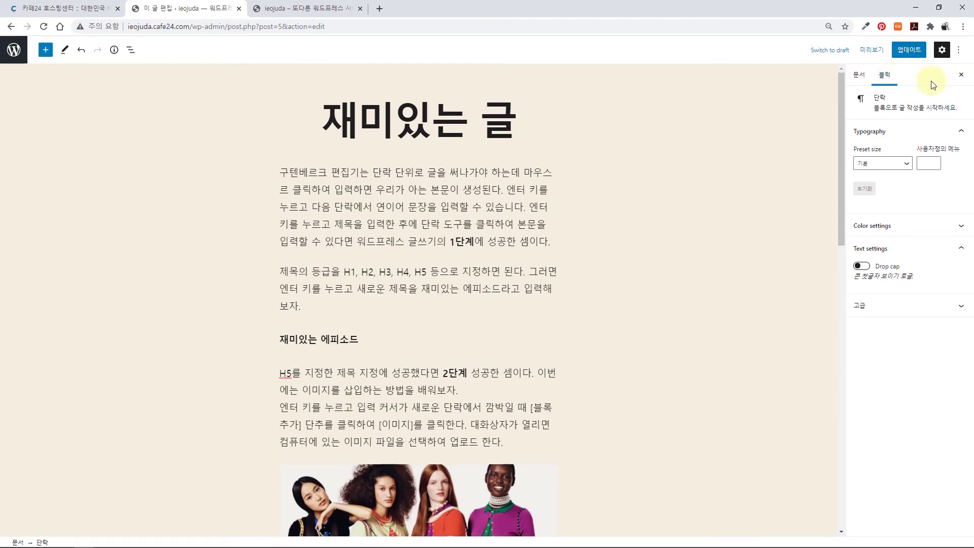
click(905, 51)
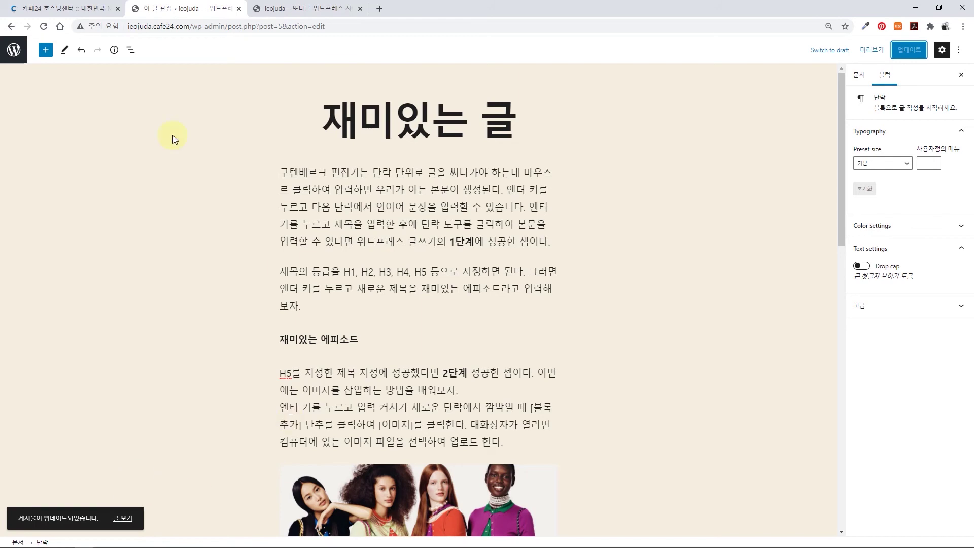
click(307, 6)
key(F5)
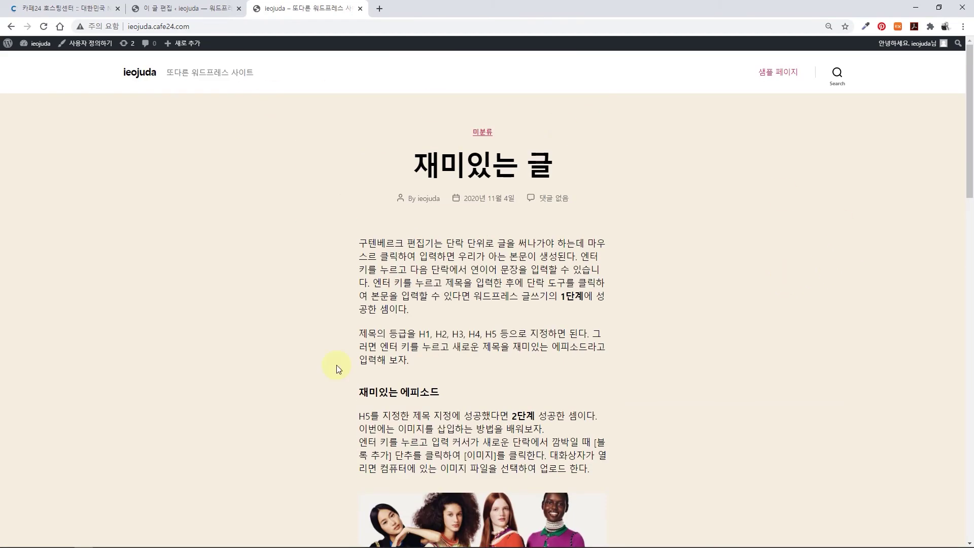
Step: Look through the updated post on the front page, the earlier post "안녕하세요!" and the footer widgets
click(437, 176)
scroll(554, 273, down, 15)
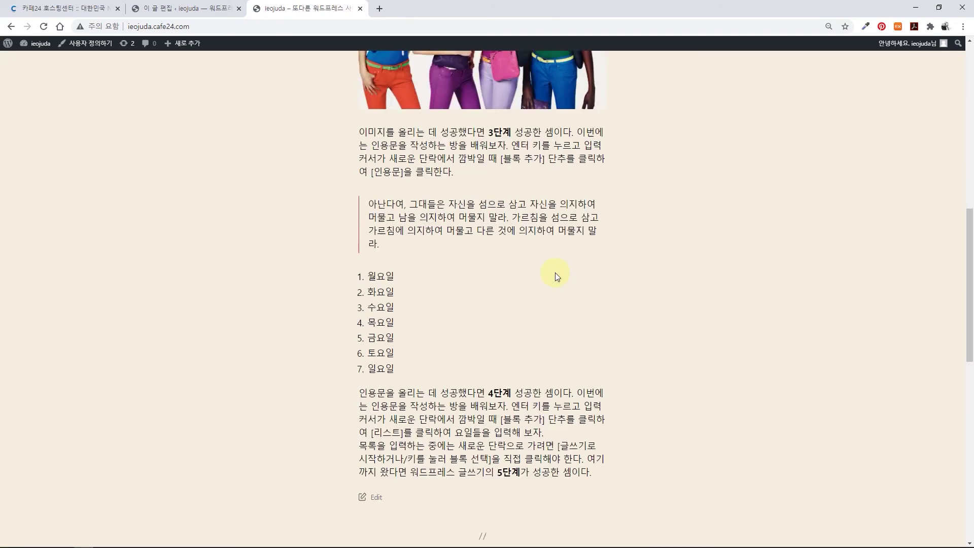
scroll(555, 274, down, 6)
scroll(556, 269, up, 4)
scroll(553, 265, down, 5)
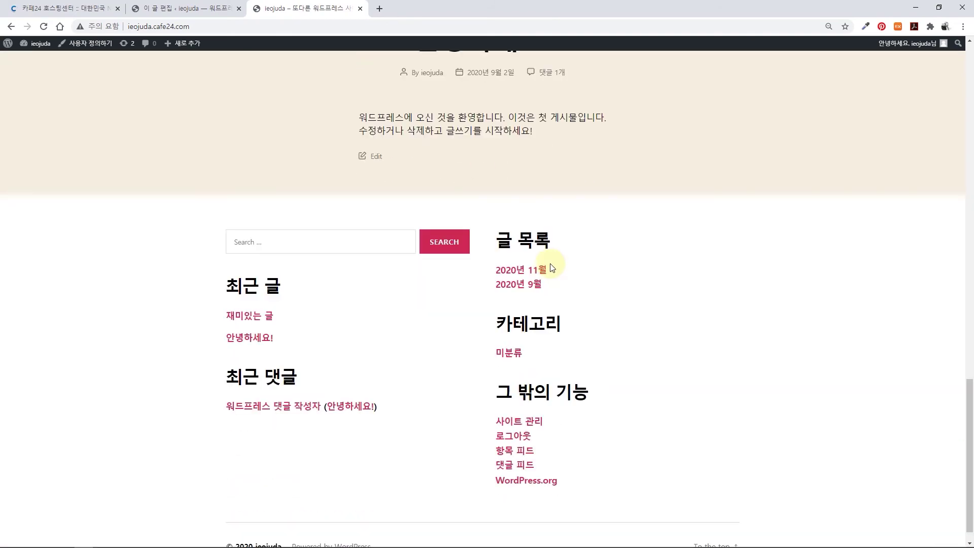
scroll(545, 264, up, 12)
scroll(531, 251, down, 9)
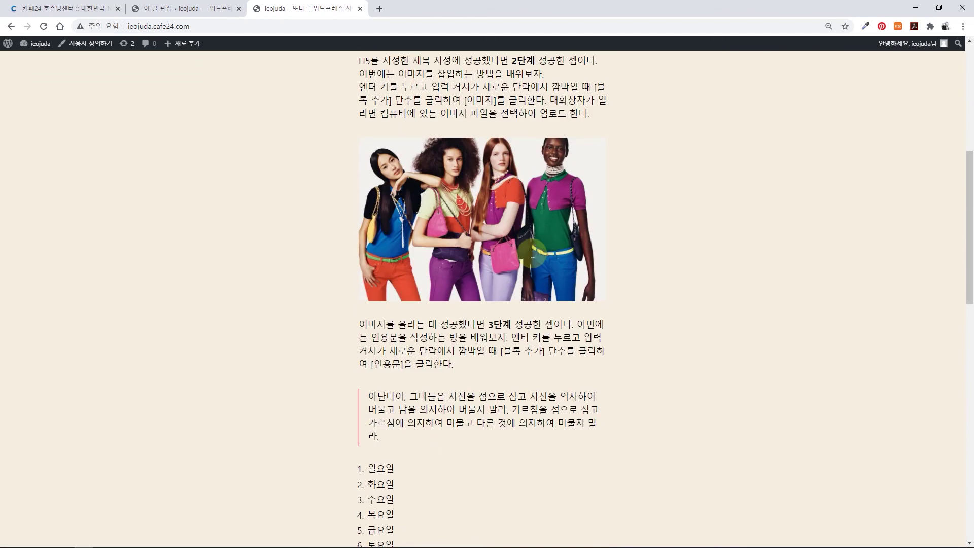
scroll(534, 261, down, 5)
scroll(507, 259, up, 12)
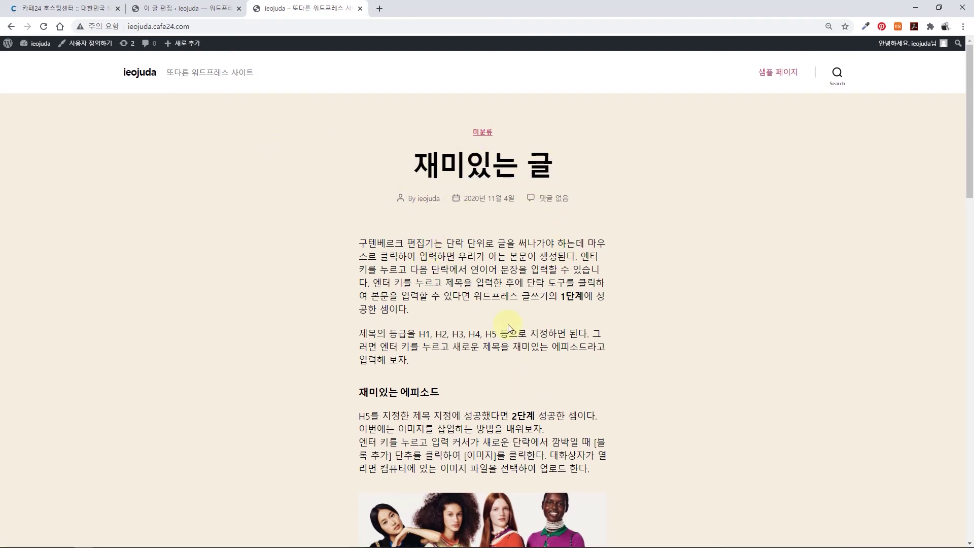
scroll(576, 299, down, 15)
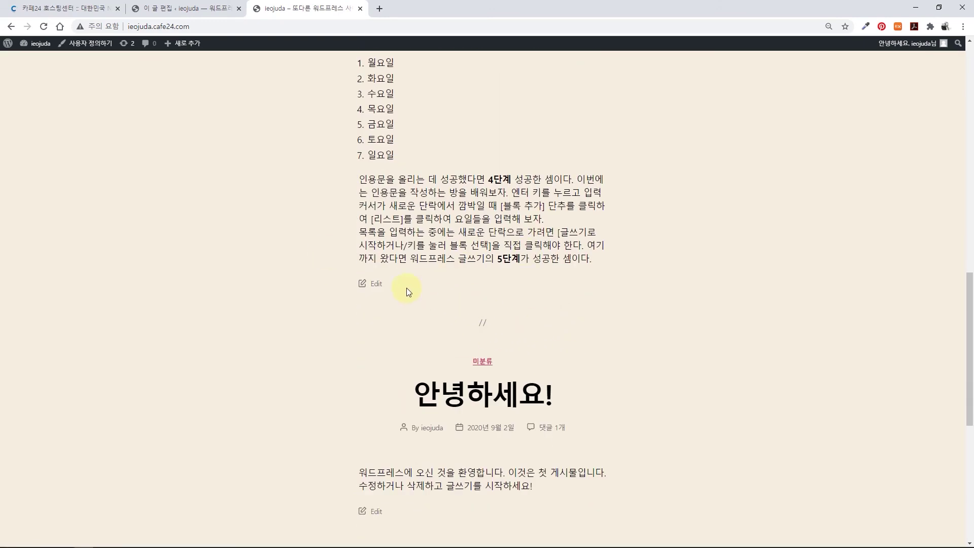
scroll(351, 248, up, 2)
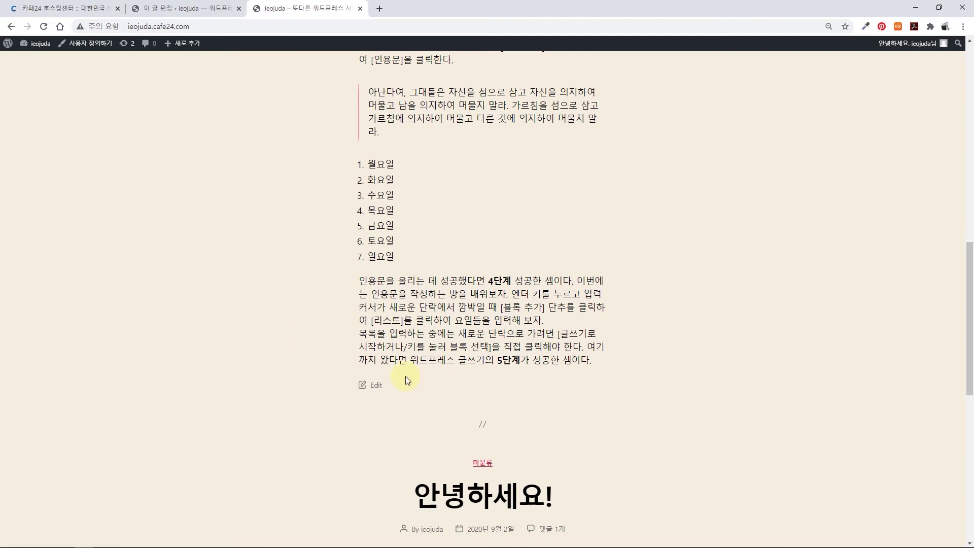
scroll(421, 317, up, 9)
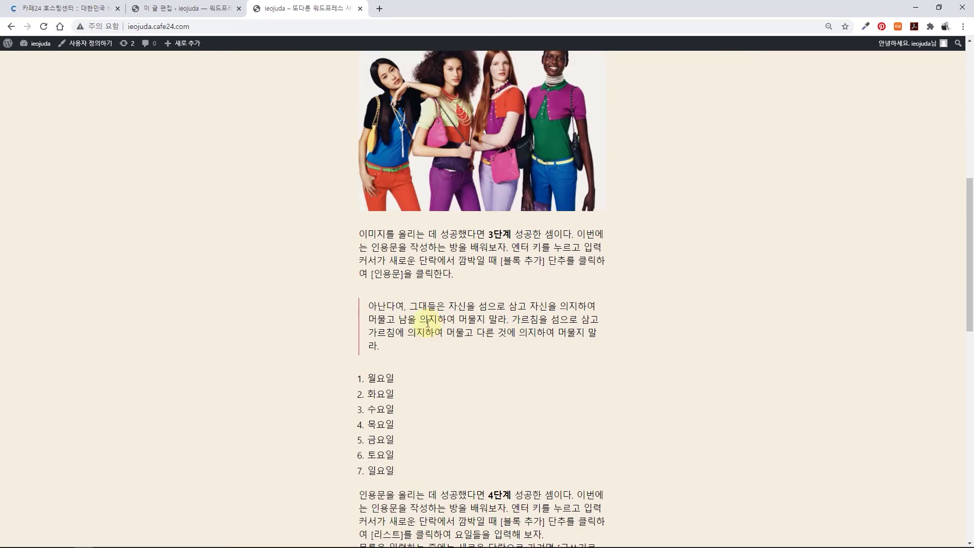
scroll(421, 316, down, 3)
scroll(421, 316, down, 7)
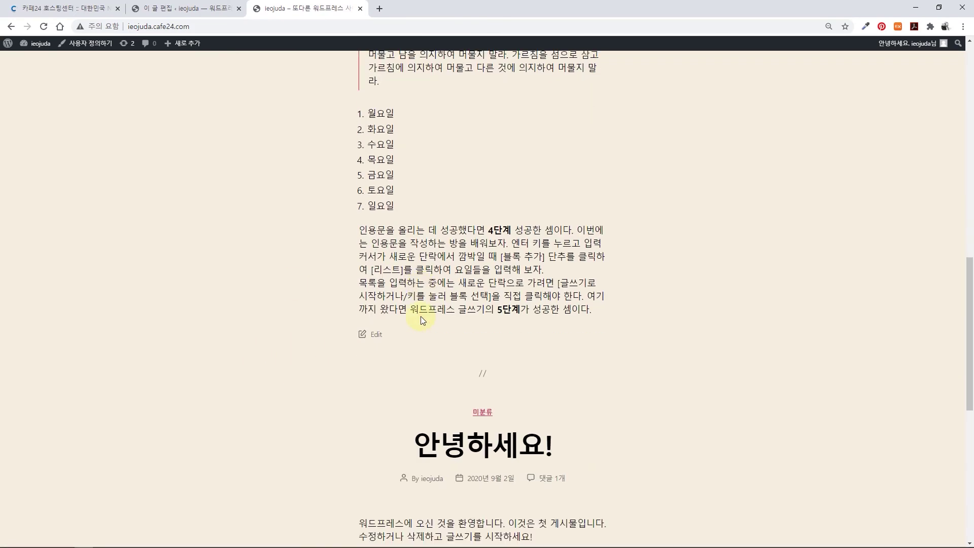
scroll(452, 285, up, 5)
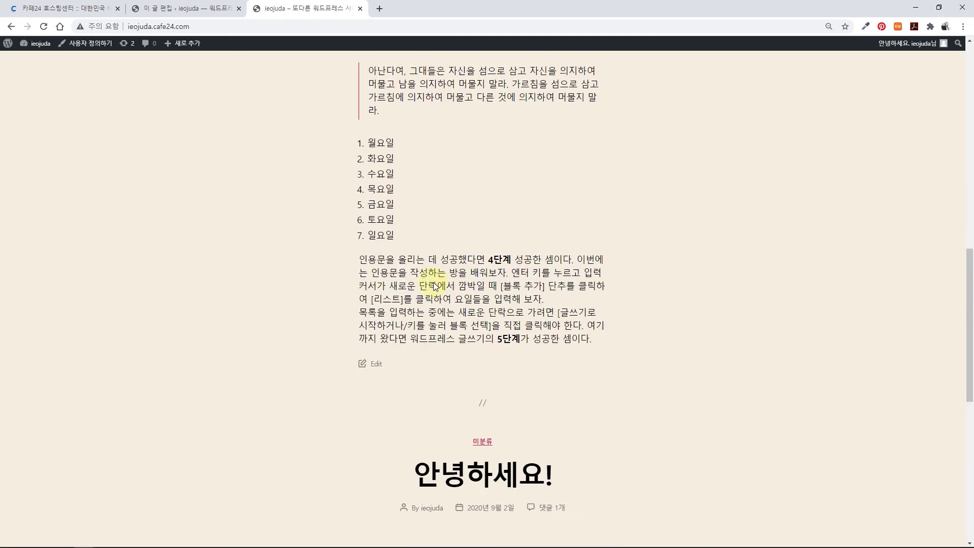
scroll(412, 277, down, 8)
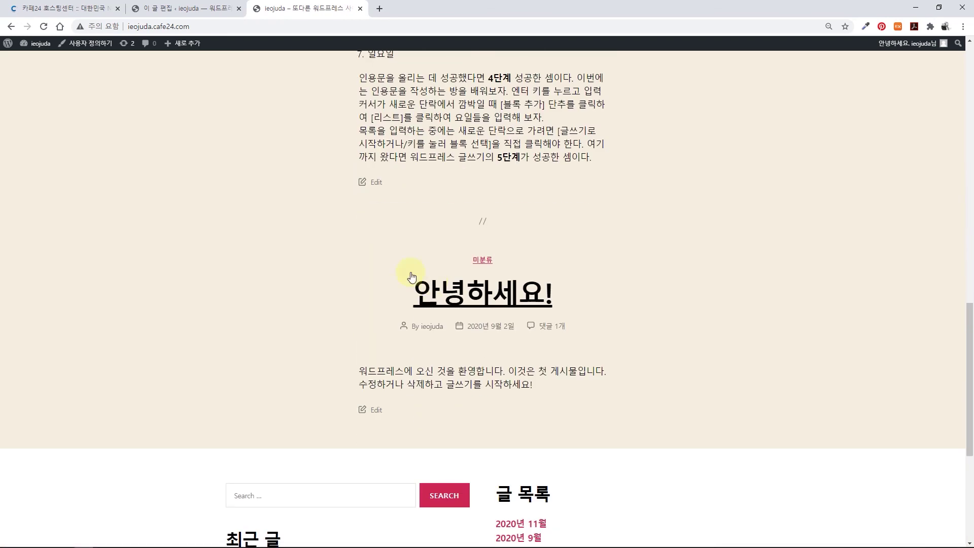
Step: Open "재미있는 글" for editing from the Edit link beneath it on the front page and check its text blocks
click(376, 183)
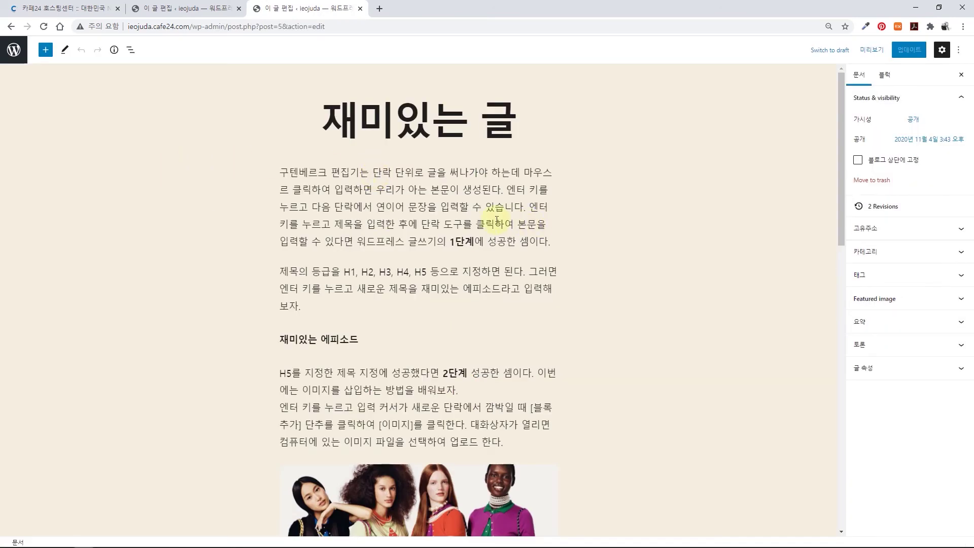
click(432, 224)
click(436, 268)
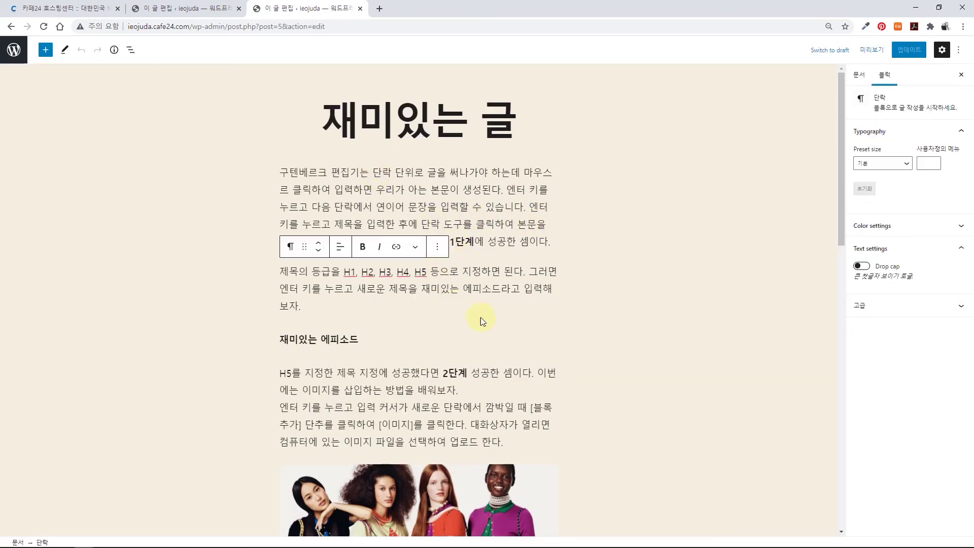
click(429, 350)
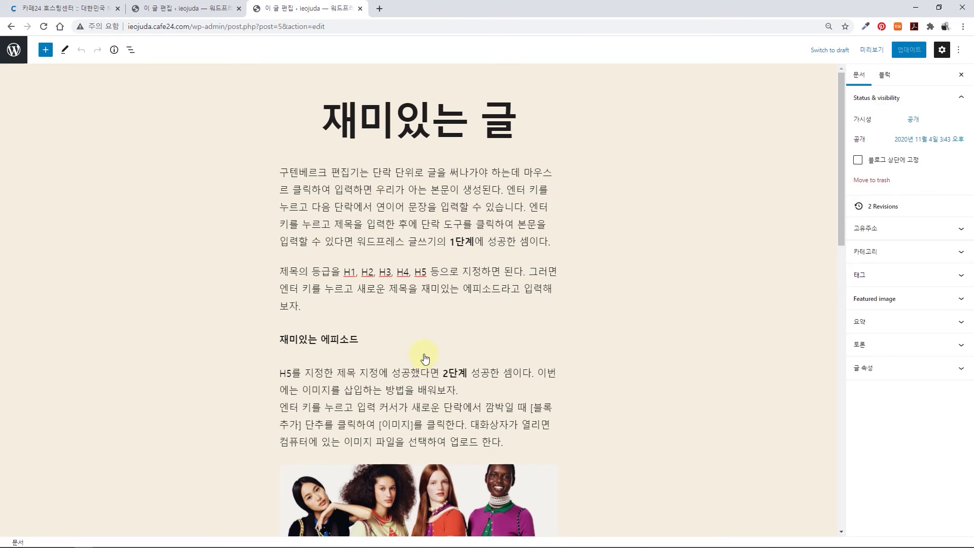
Step: Bold the end of the second paragraph, from "고 새로운 제목을" through "입력해 보자."
drag(322, 304, 344, 288)
click(362, 247)
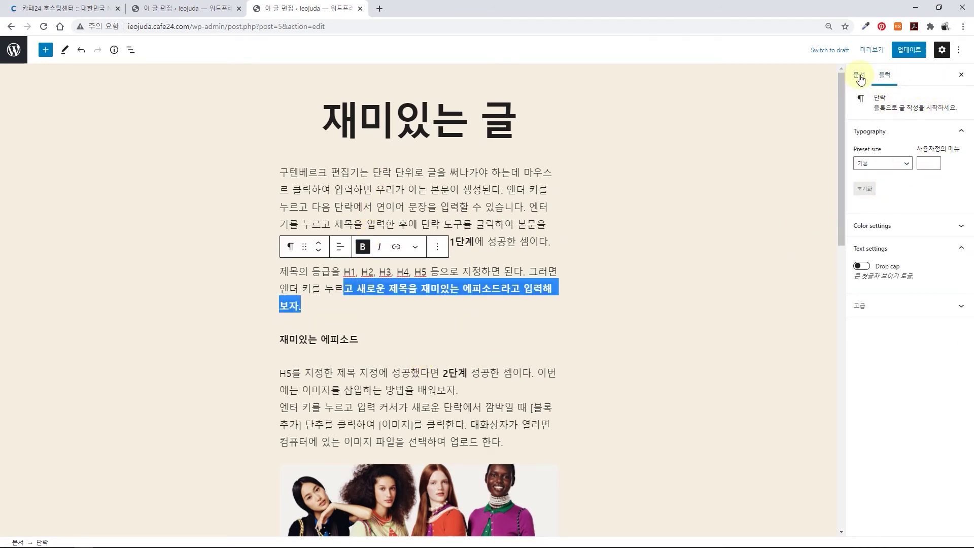
click(341, 339)
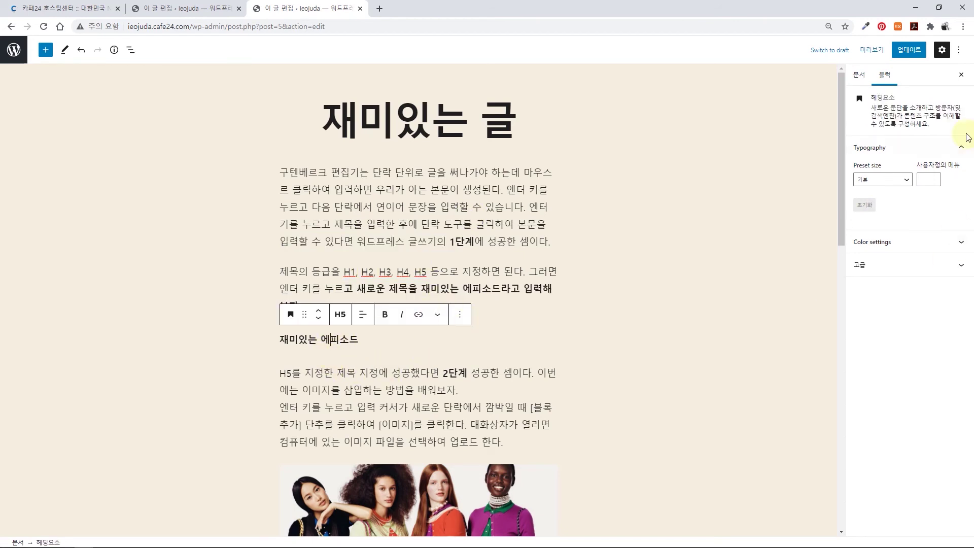
click(338, 390)
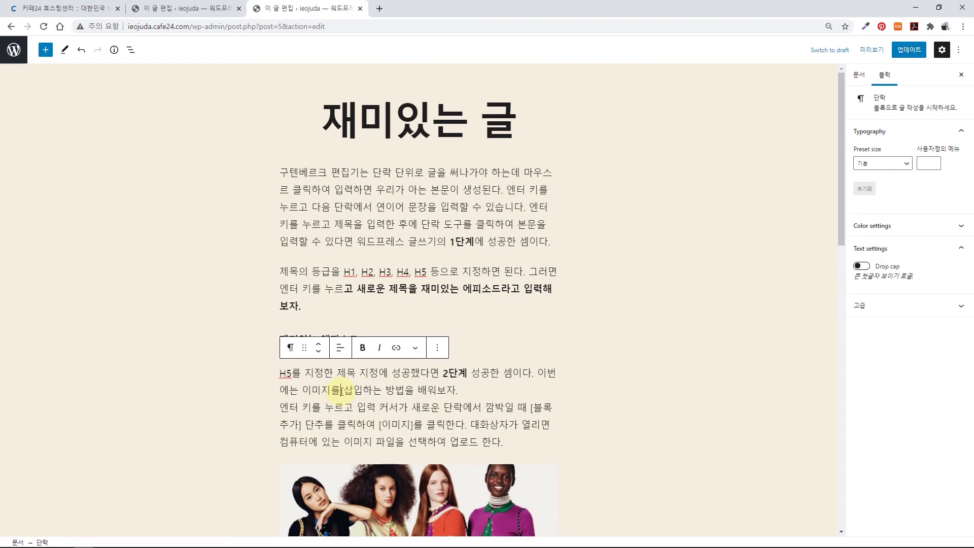
Step: Look through the post's heading, paragraph, quote and weekday list blocks in the editor, down to the closing paragraph
click(352, 338)
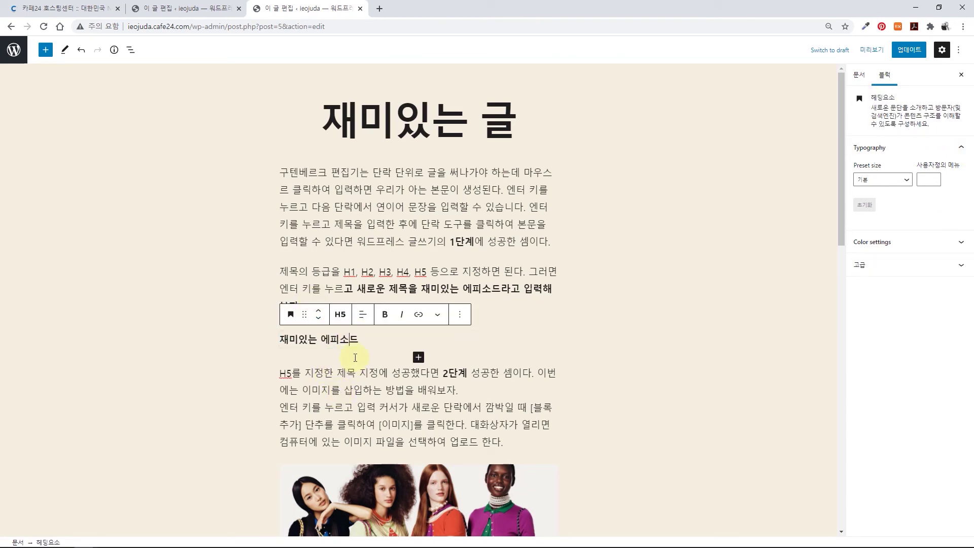
click(373, 389)
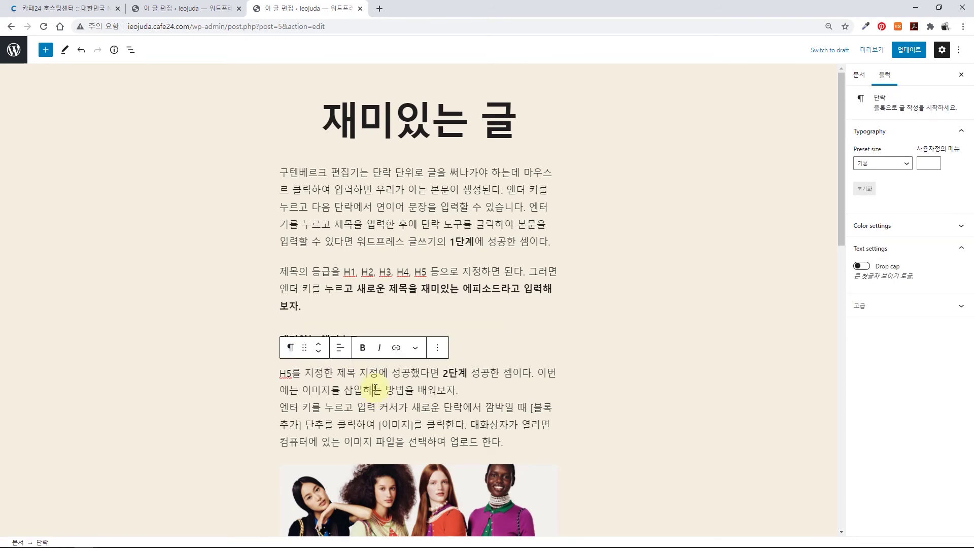
click(432, 288)
click(500, 224)
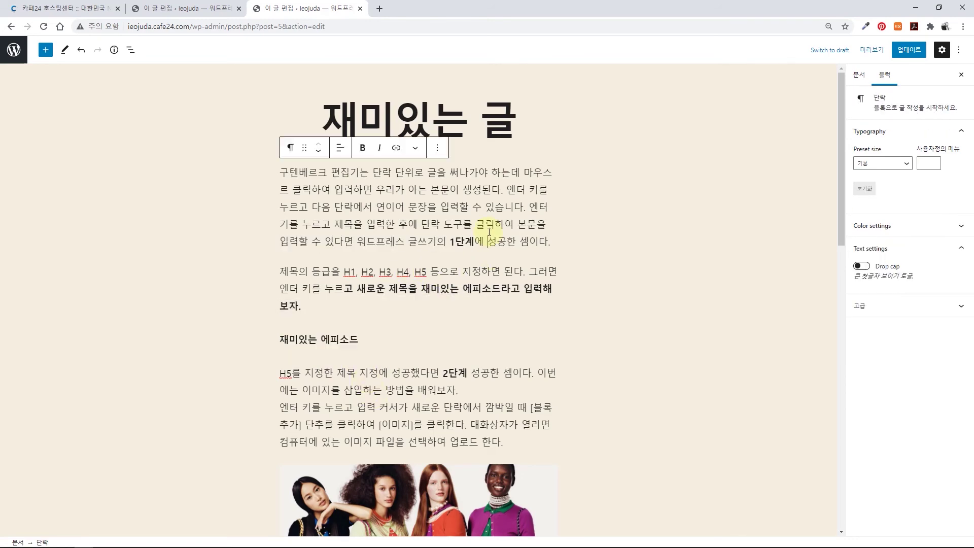
scroll(514, 388, down, 16)
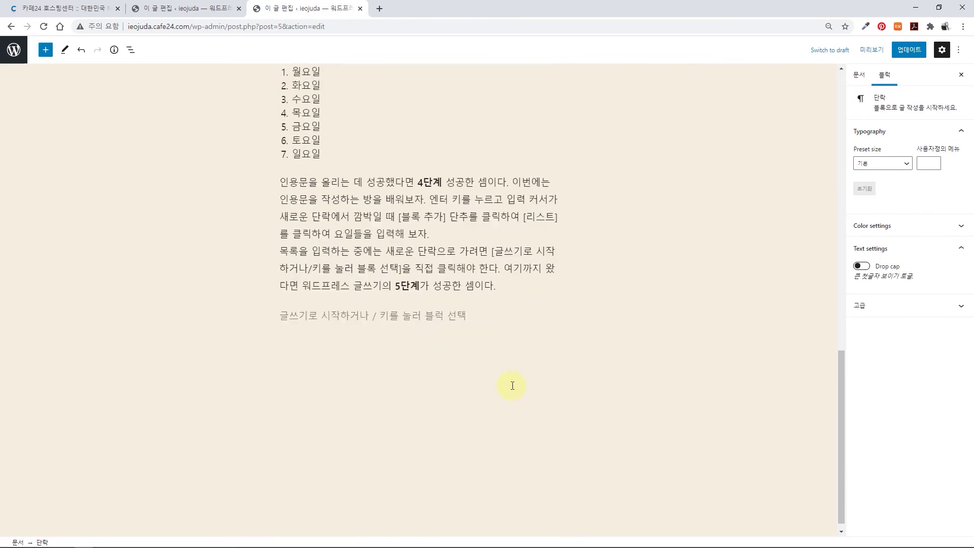
click(467, 240)
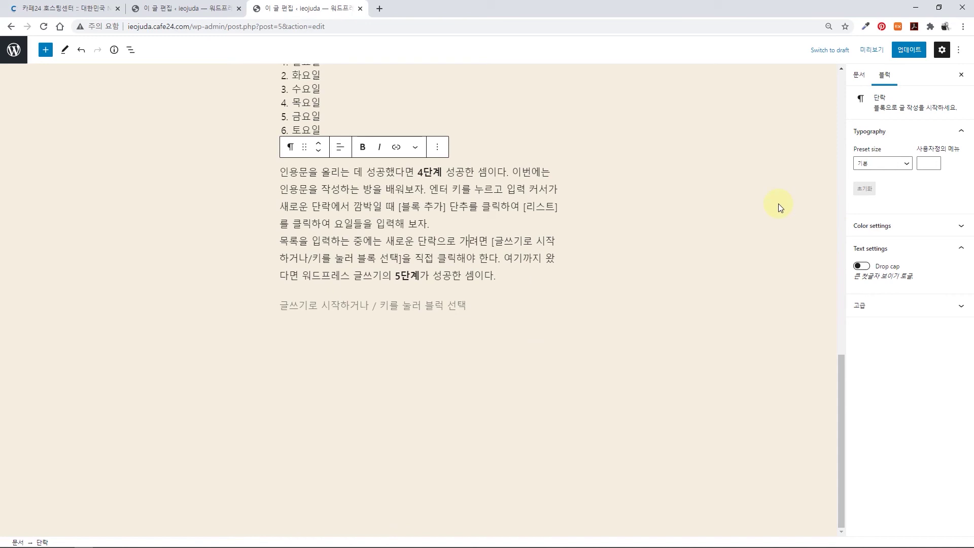
scroll(665, 233, up, 3)
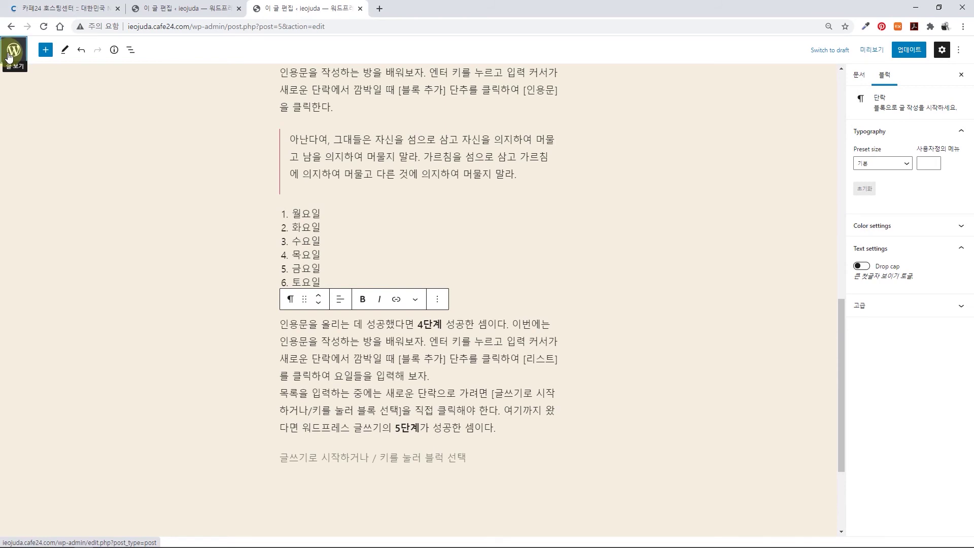
Step: Close the duplicate editor tab of "재미있는 글" so that only one editing tab of the post stays open
click(81, 49)
click(167, 7)
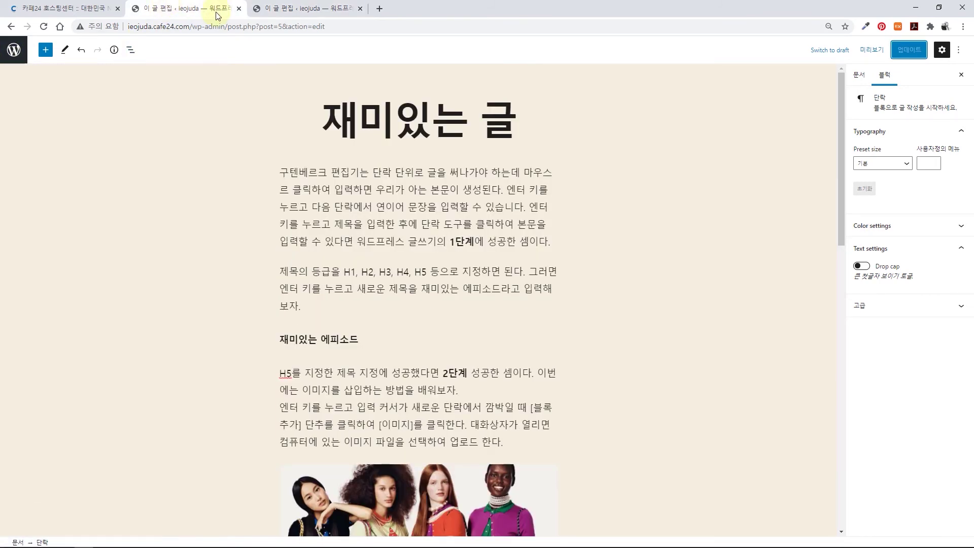
click(238, 9)
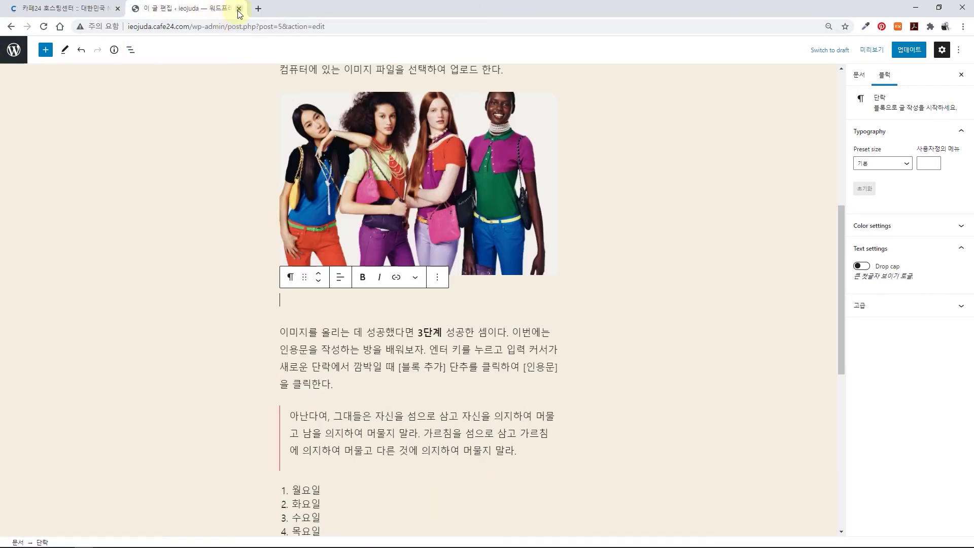
Step: Update the post with its unsaved changes and return to the list of all posts
click(14, 50)
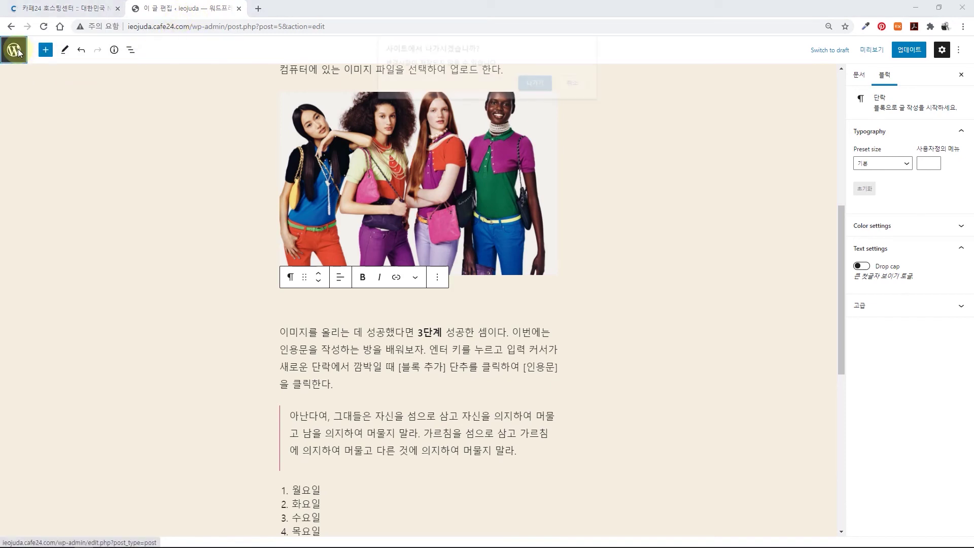
click(569, 84)
click(909, 49)
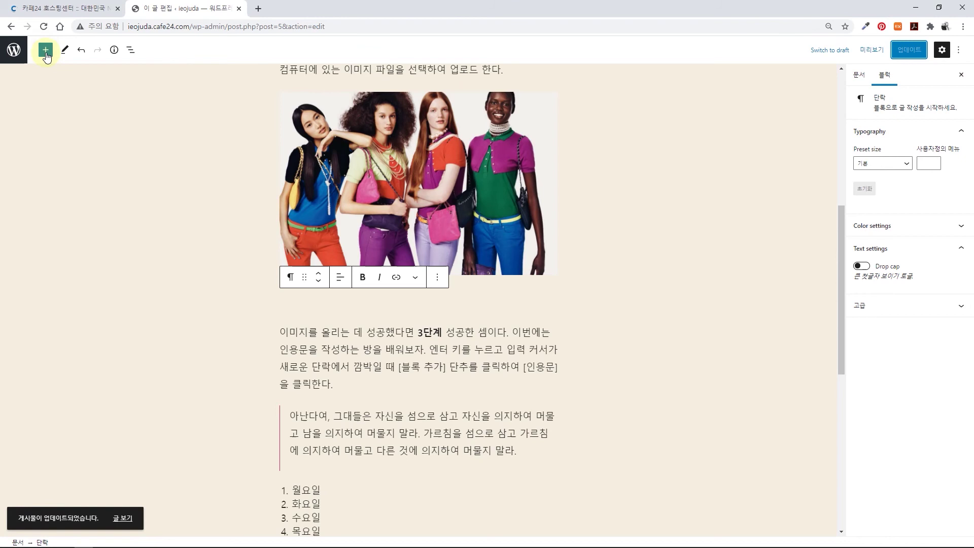
click(13, 48)
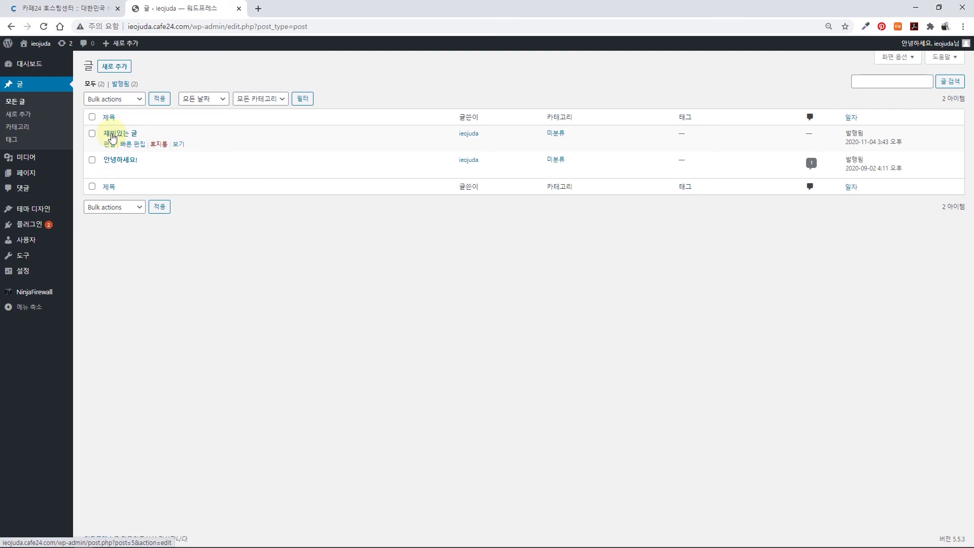
Step: Reopen "재미있는 글" for editing from the posts list and expand its category and tag settings to examine them
click(92, 134)
click(110, 145)
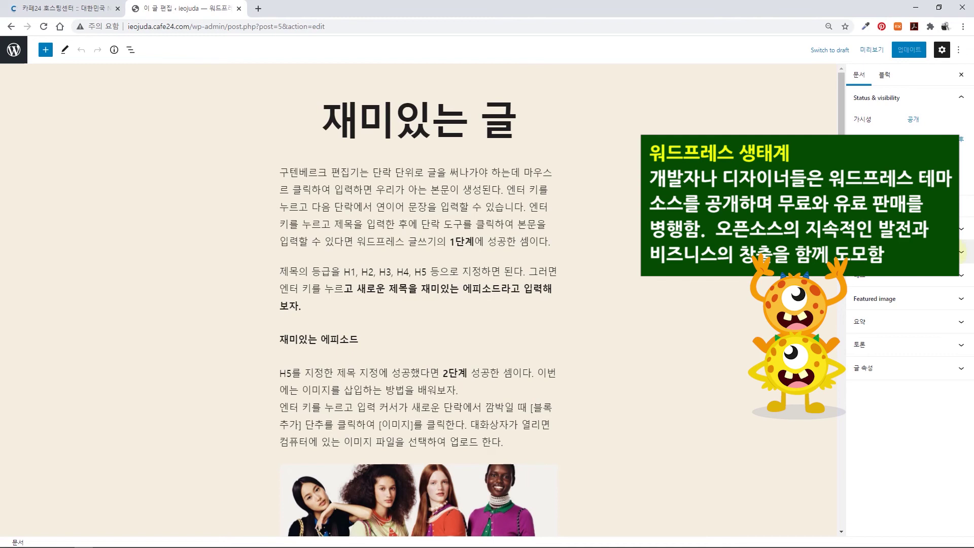
click(961, 252)
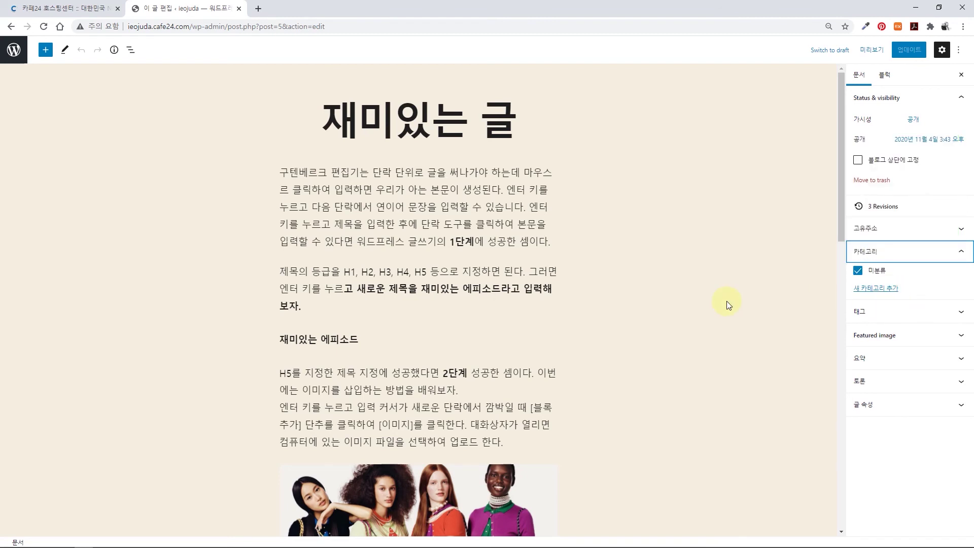
click(957, 317)
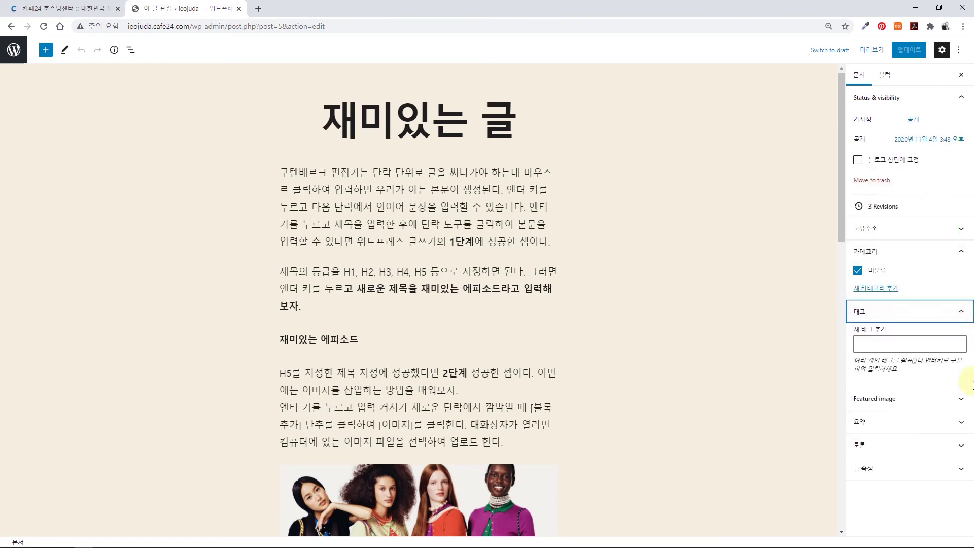
click(765, 351)
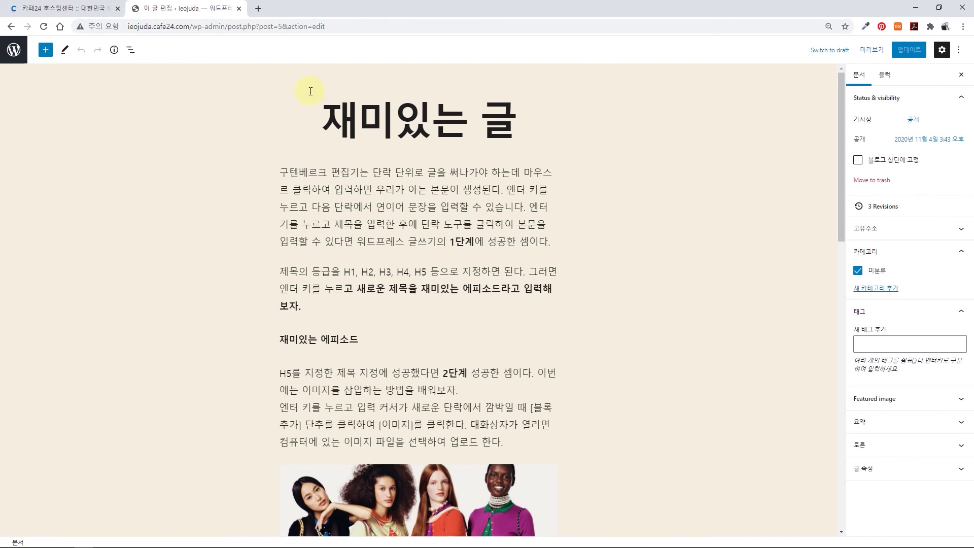
Step: Return to the posts list and log out of the WordPress admin account
click(11, 53)
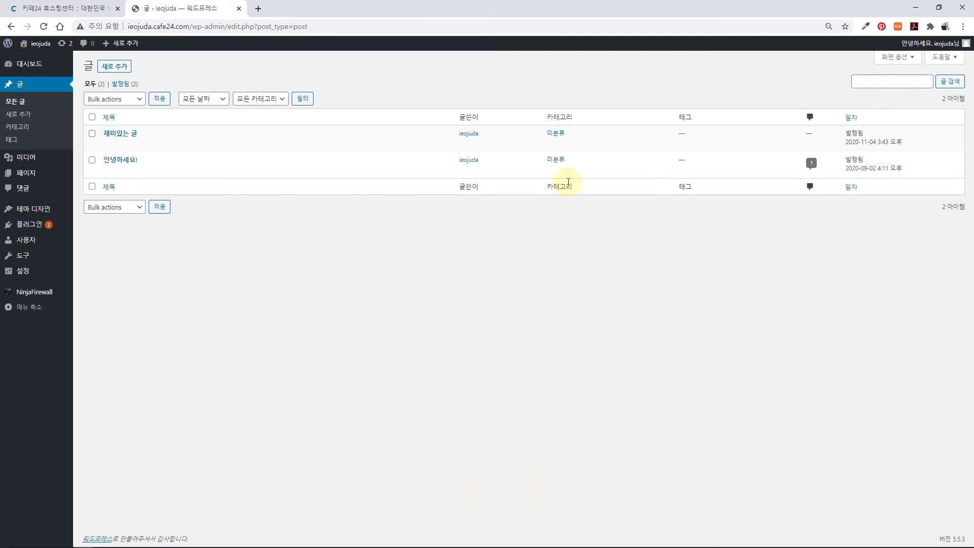
mouse_move(148, 145)
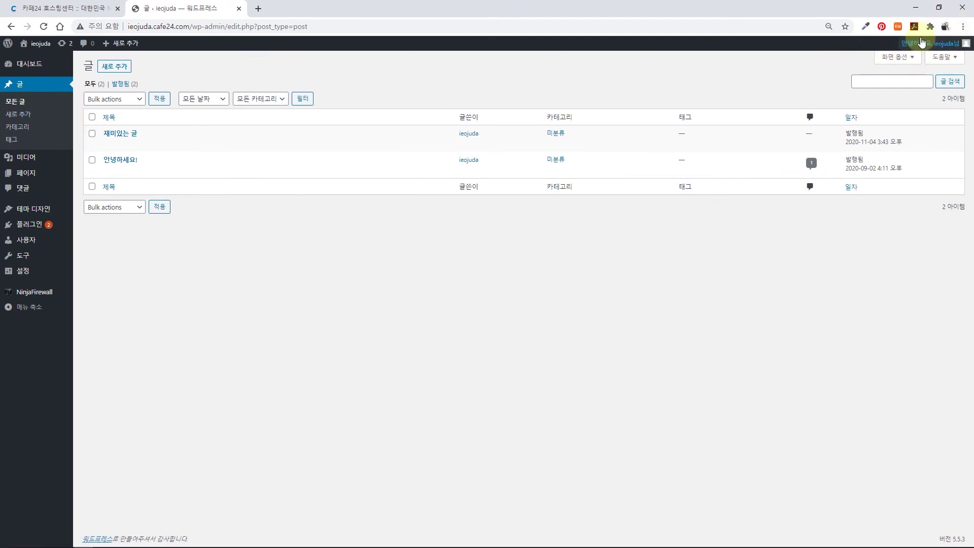
click(924, 45)
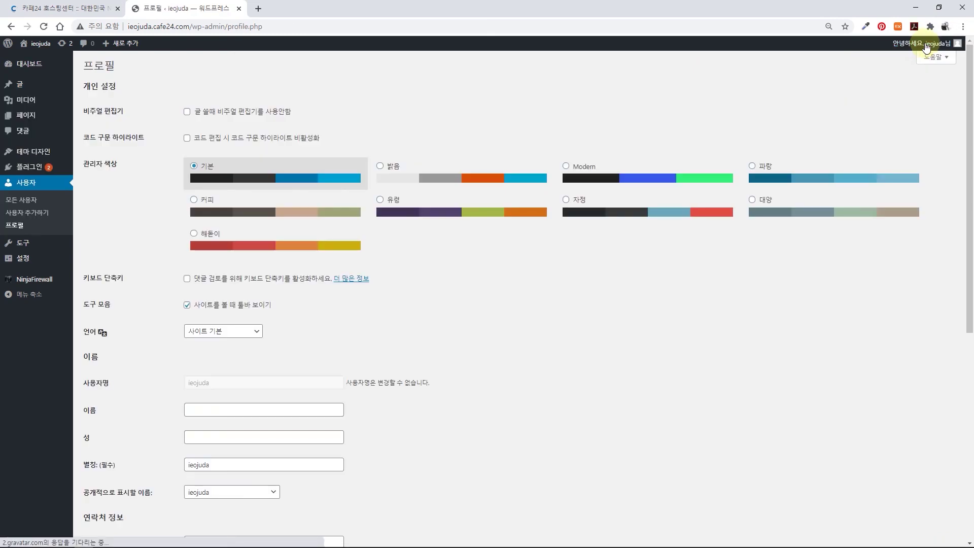
mouse_move(927, 43)
click(903, 90)
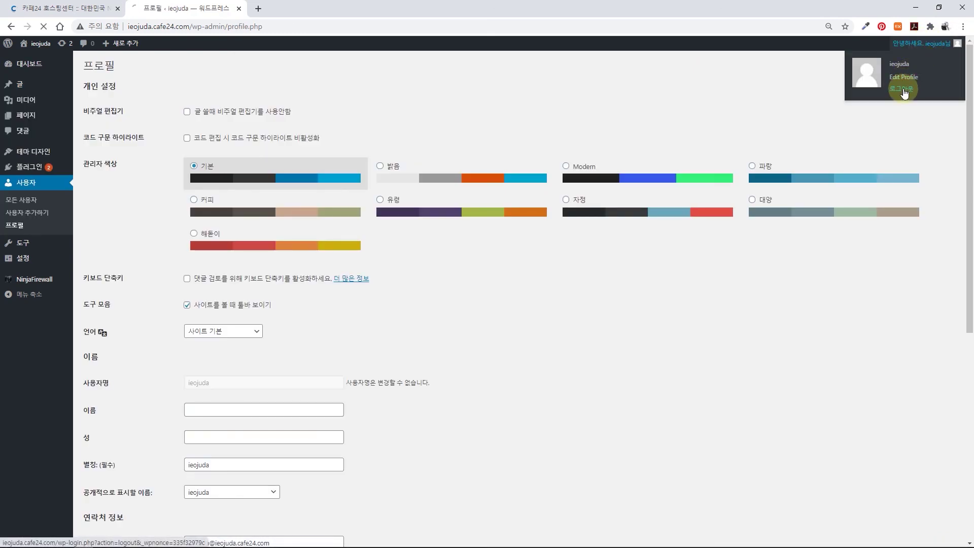
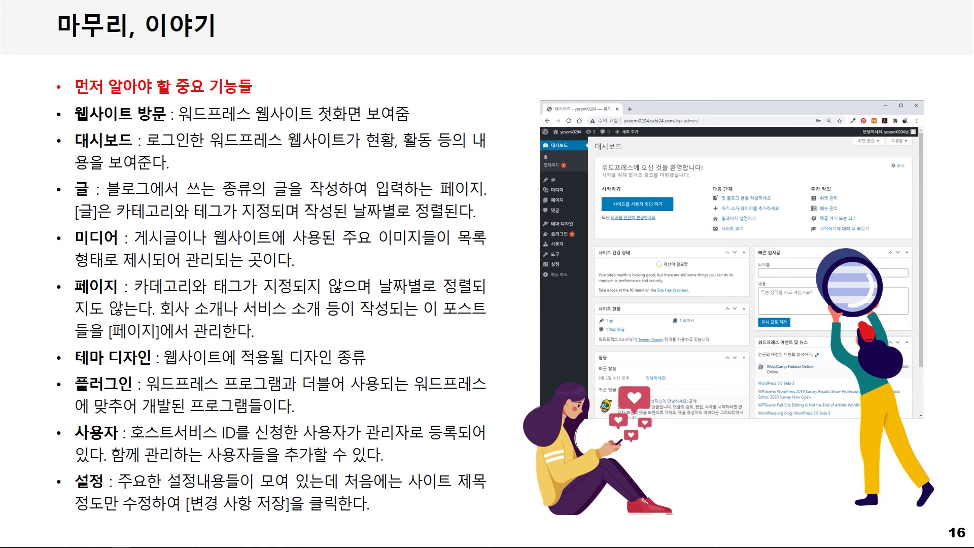
mouse_move(688, 542)
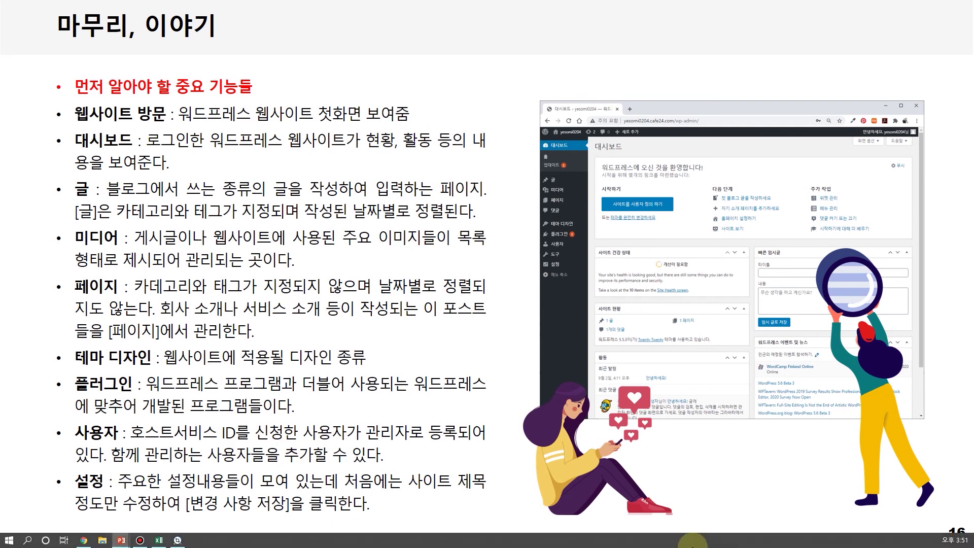